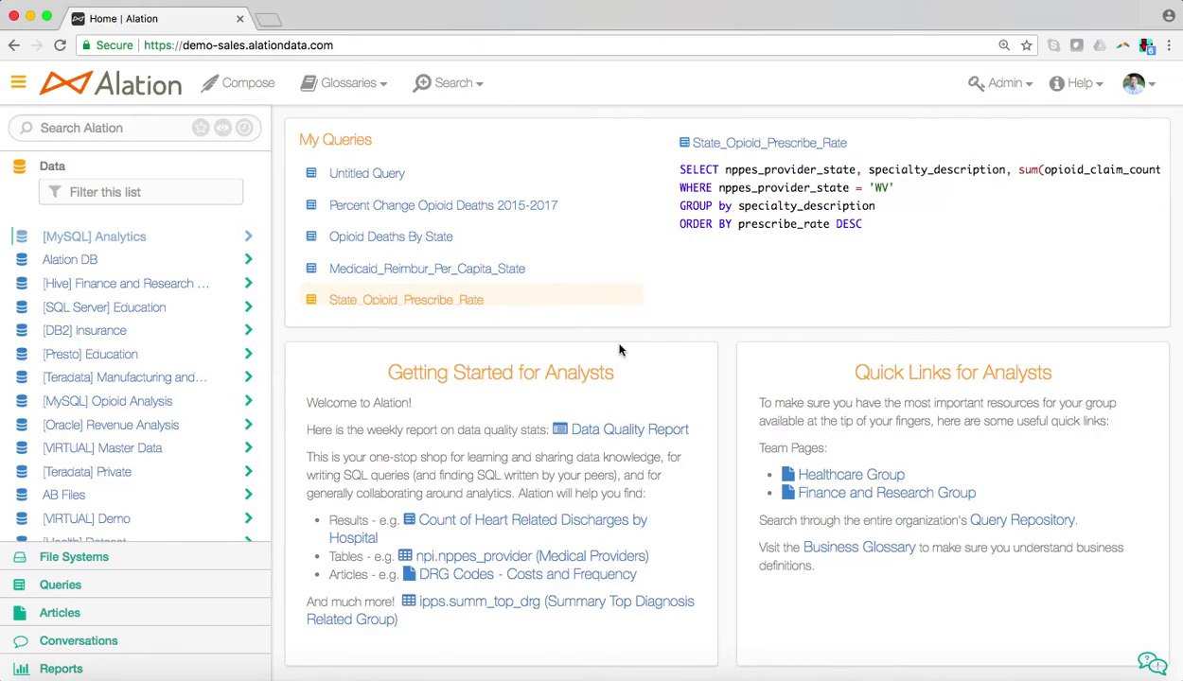
Step: Switch to the Keynote presentation to read the business question slide, and return to Alation in the browser
{"action": "key", "text": "super+Tab"}
{"action": "key", "text": "super+Tab"}
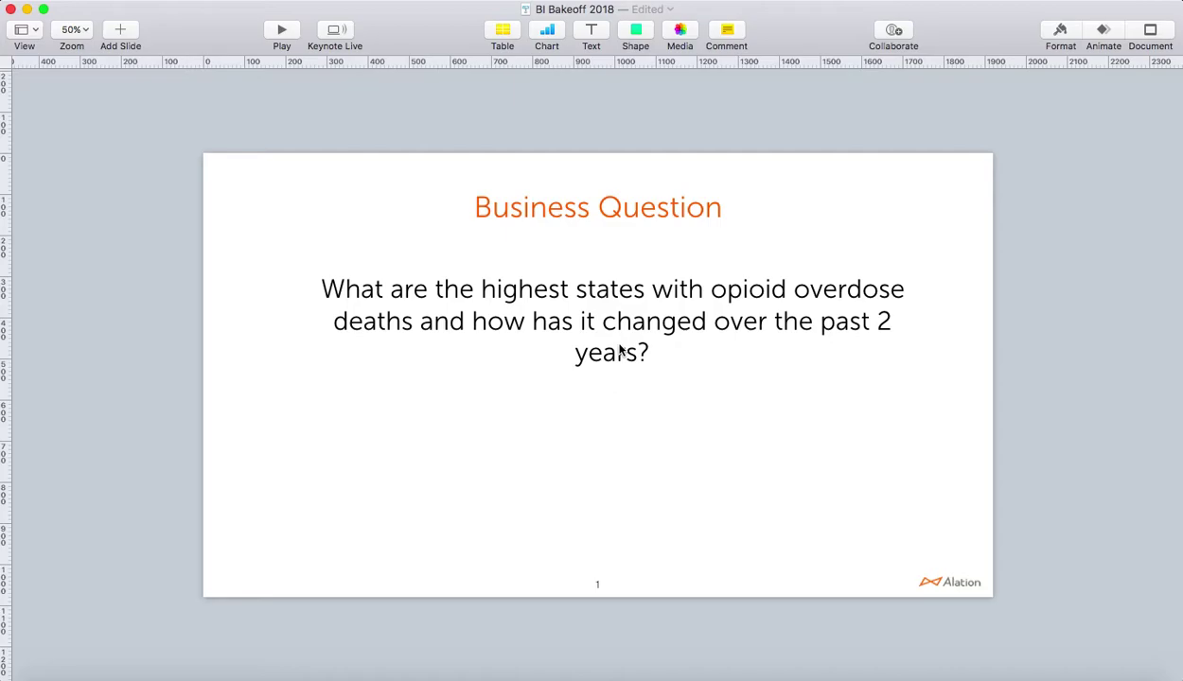
{"action": "key", "text": "super+Tab"}
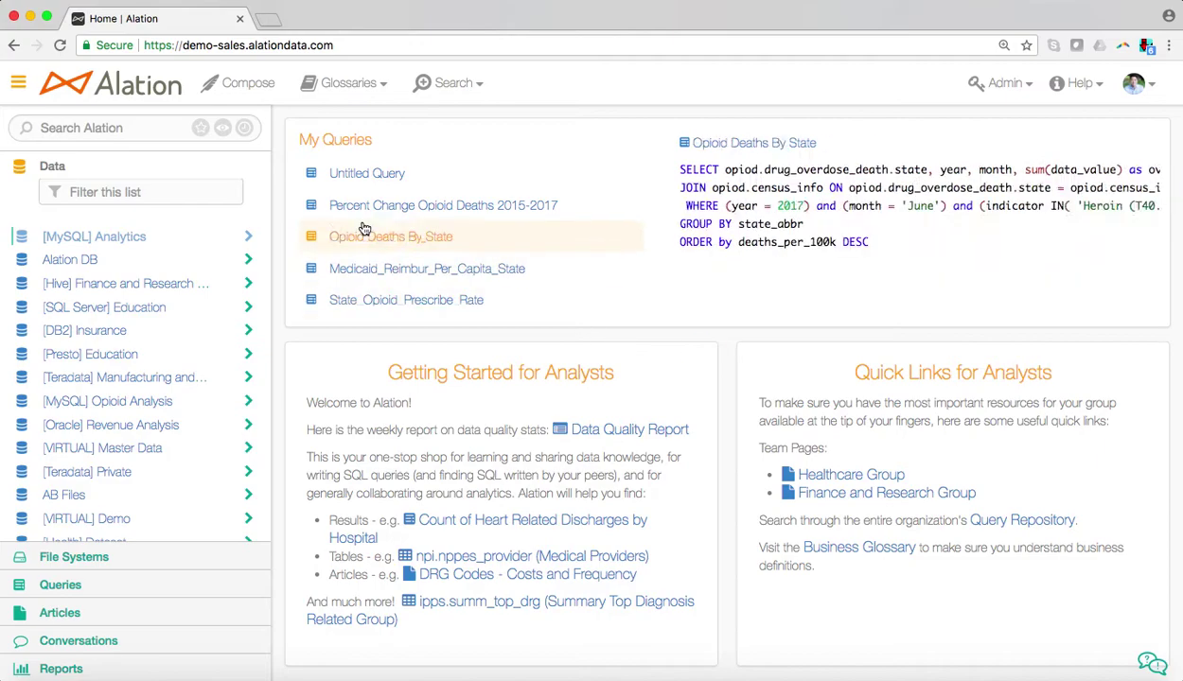
Step: Open the [MySQL] Opioid Analysis data source and browse the tables of its opiod schema
{"action": "left_click", "coordinate": [143, 404]}
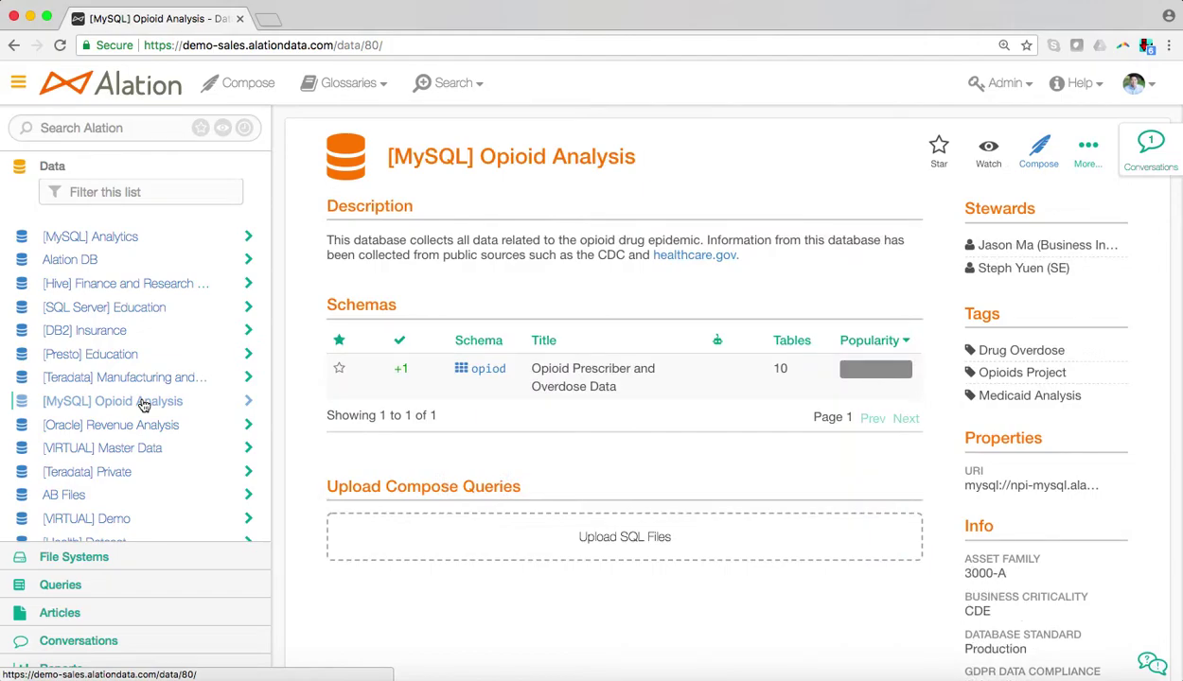
{"action": "left_click", "coordinate": [143, 403]}
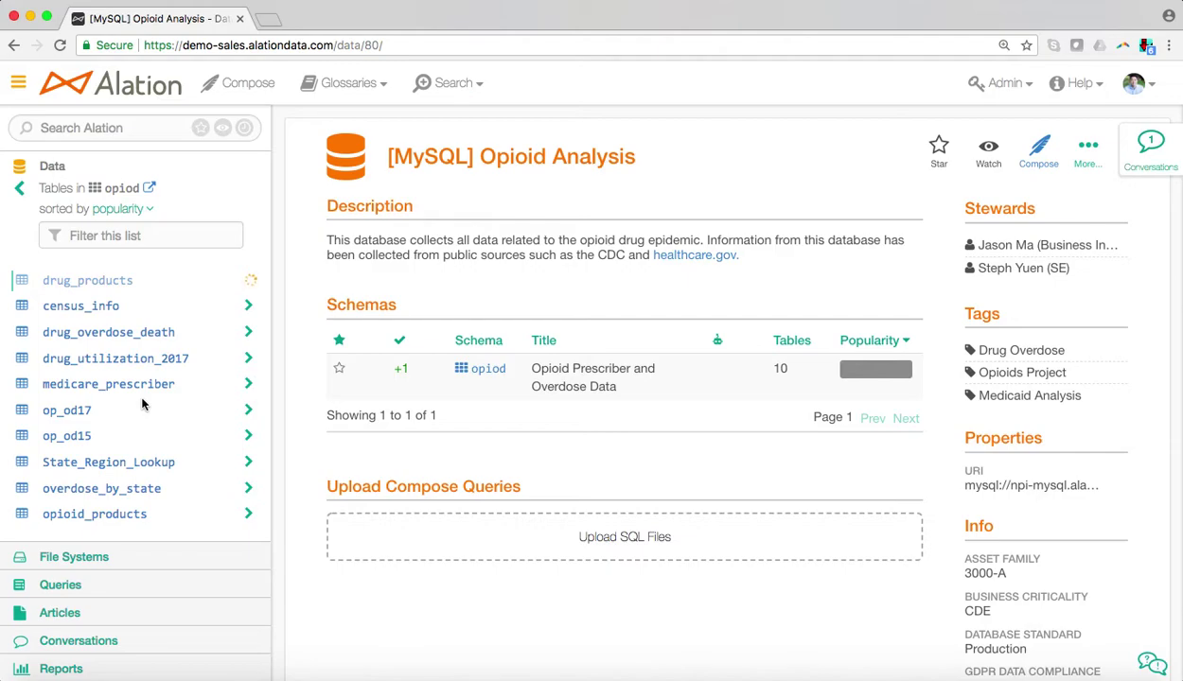
{"action": "left_click", "coordinate": [142, 403]}
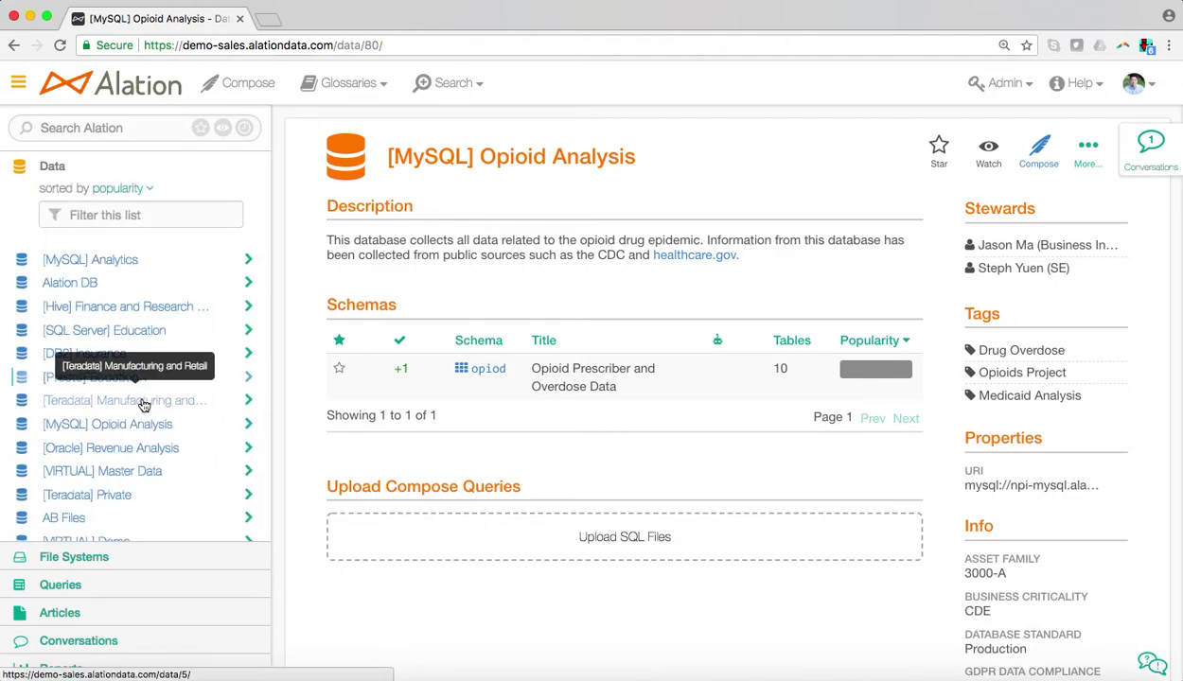
{"action": "left_click", "coordinate": [143, 404]}
Step: Look through the catalog's report tiles and its list of file systems
{"action": "left_click", "coordinate": [99, 668]}
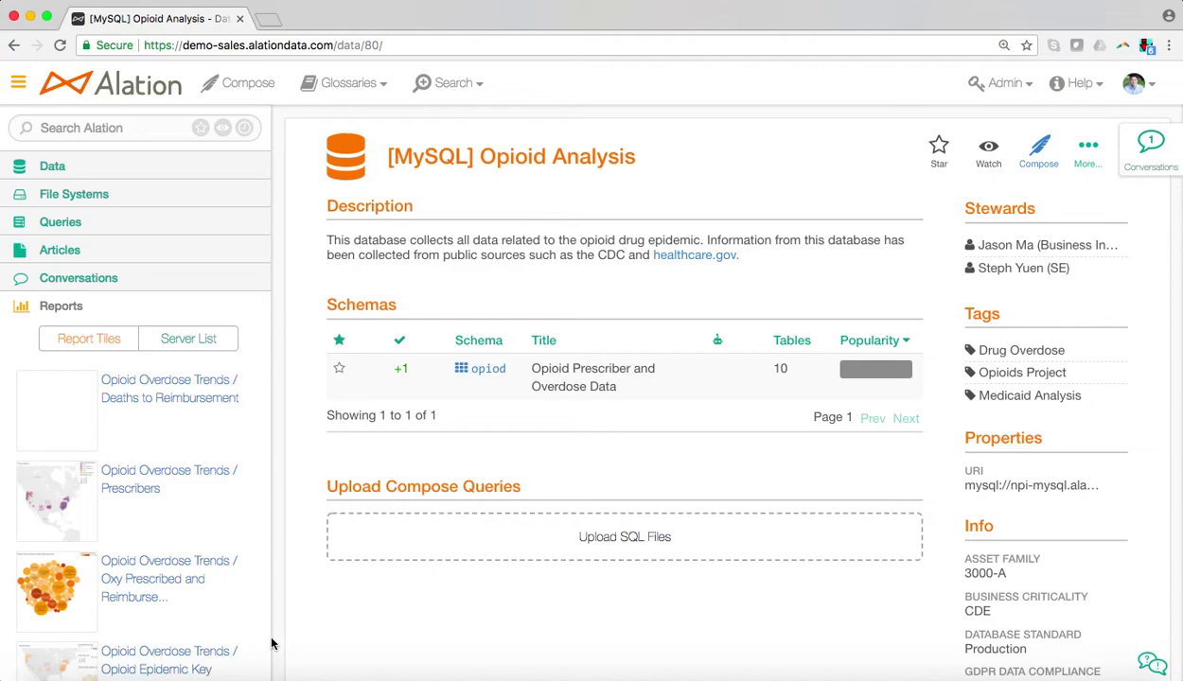
{"action": "scroll", "coordinate": [131, 399], "scroll_direction": "down", "scroll_amount": 3}
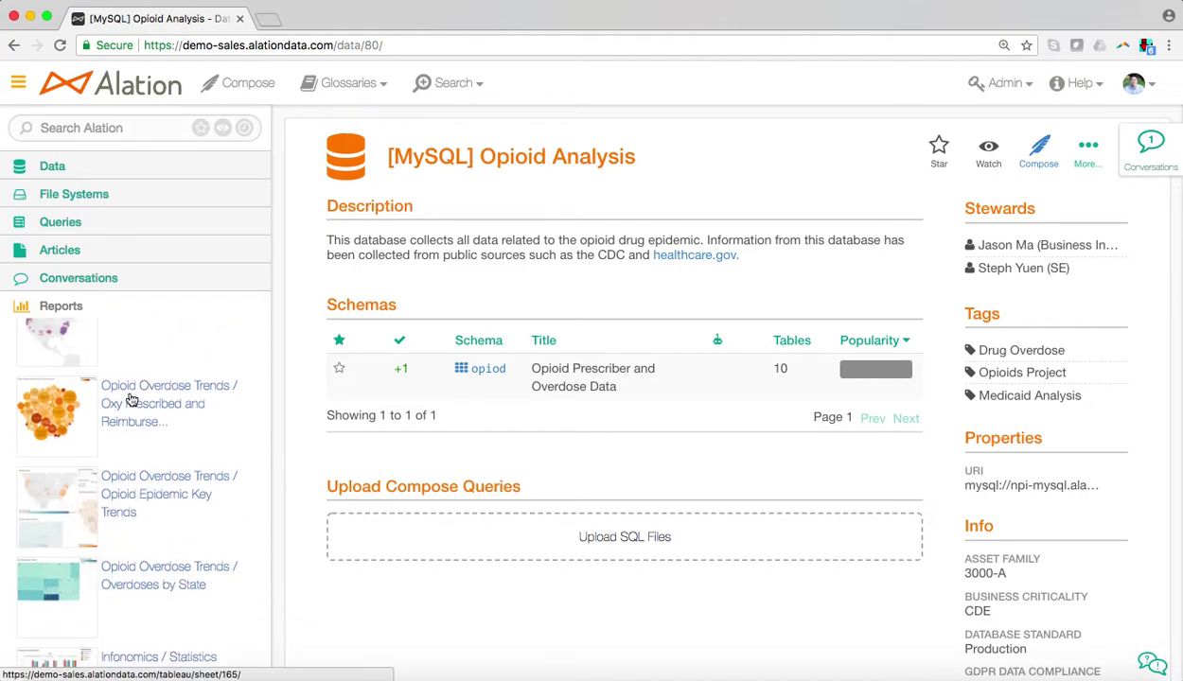
{"action": "left_click", "coordinate": [113, 196]}
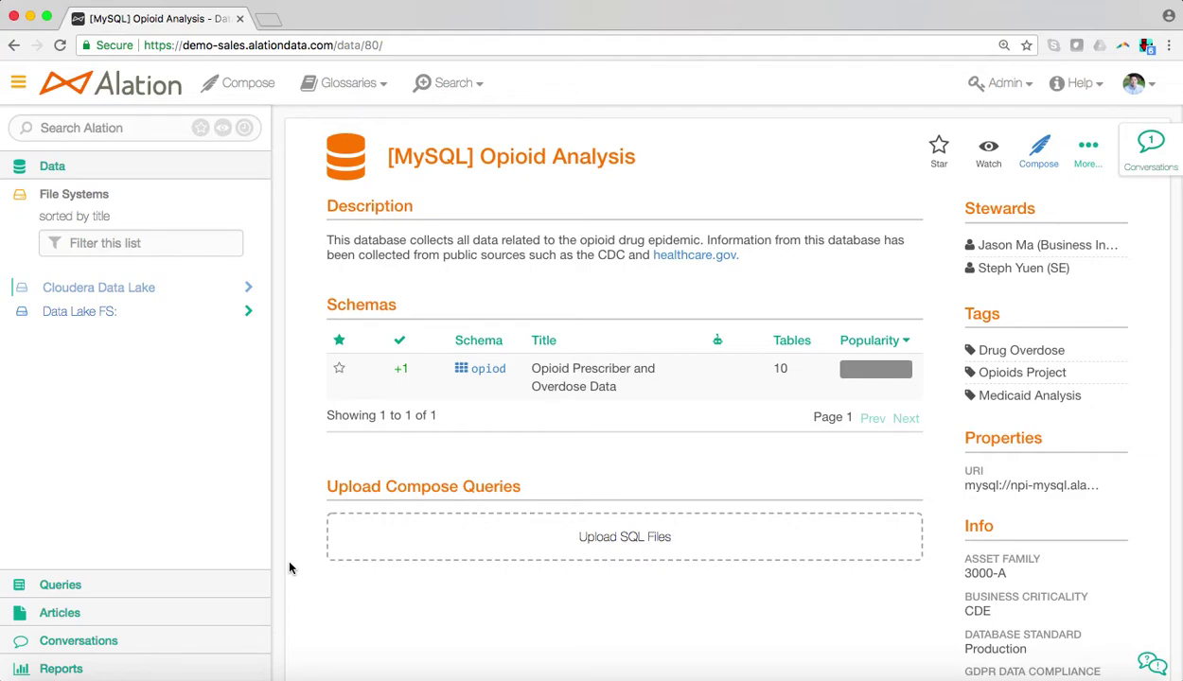
Step: Search the catalog for "opioid overdoses"
{"action": "left_click", "coordinate": [102, 127]}
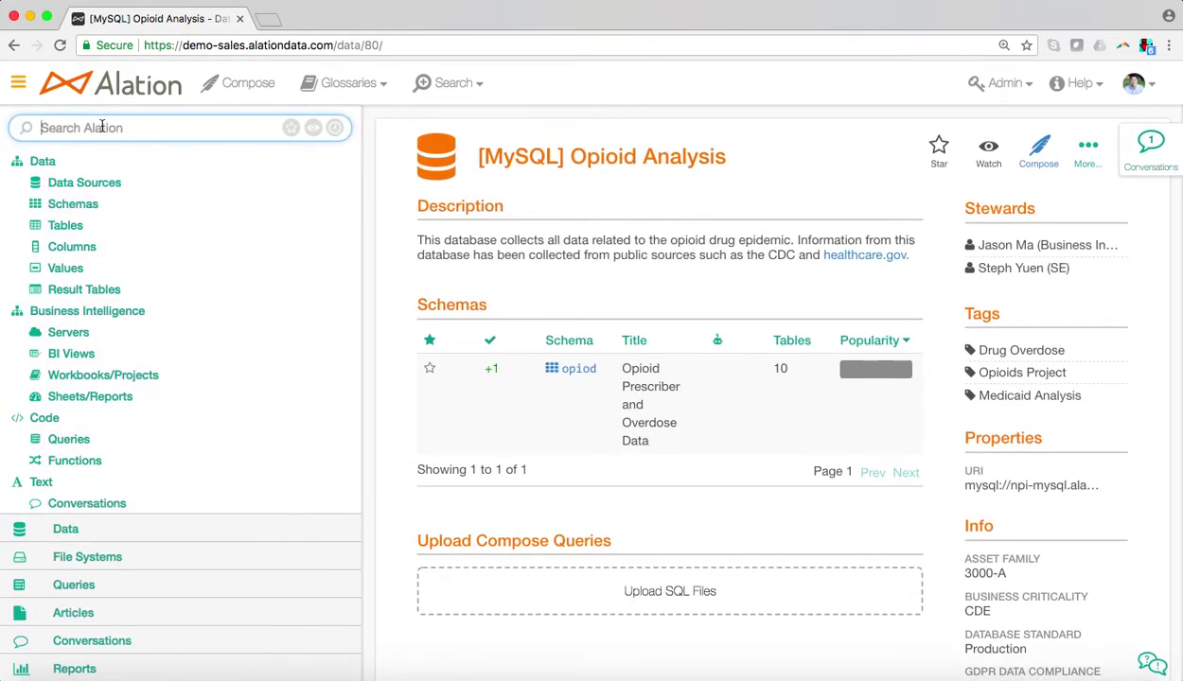
{"action": "type", "text": "opioid "}
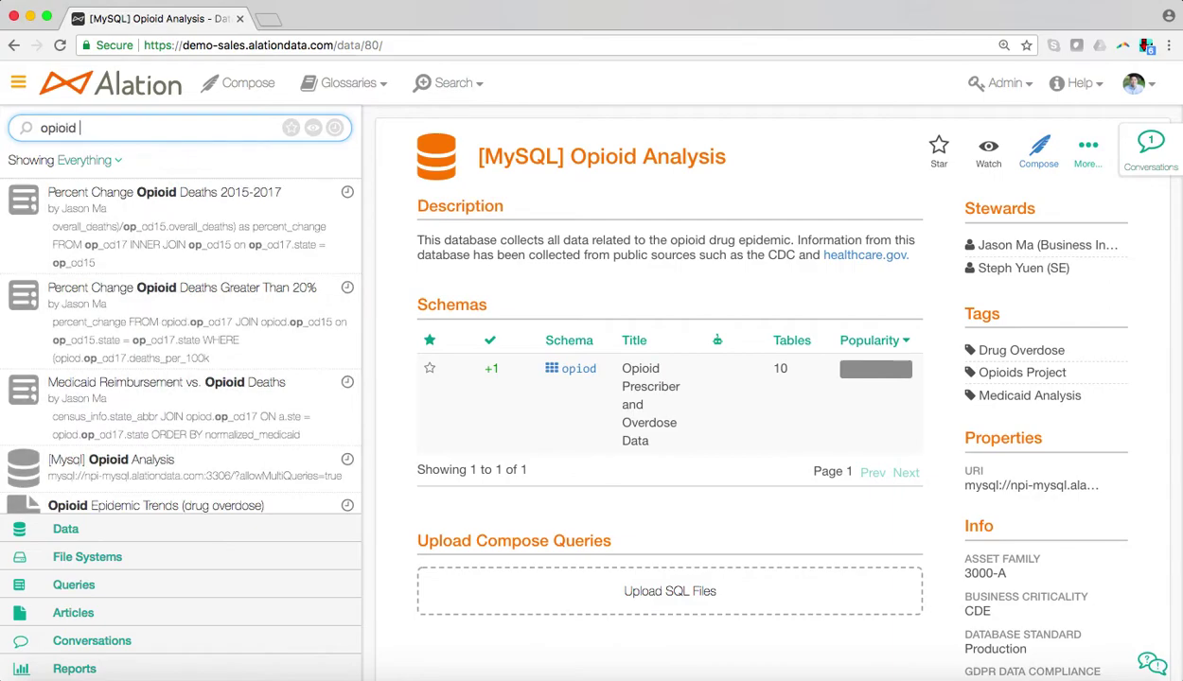
{"action": "type", "text": "overdoses"}
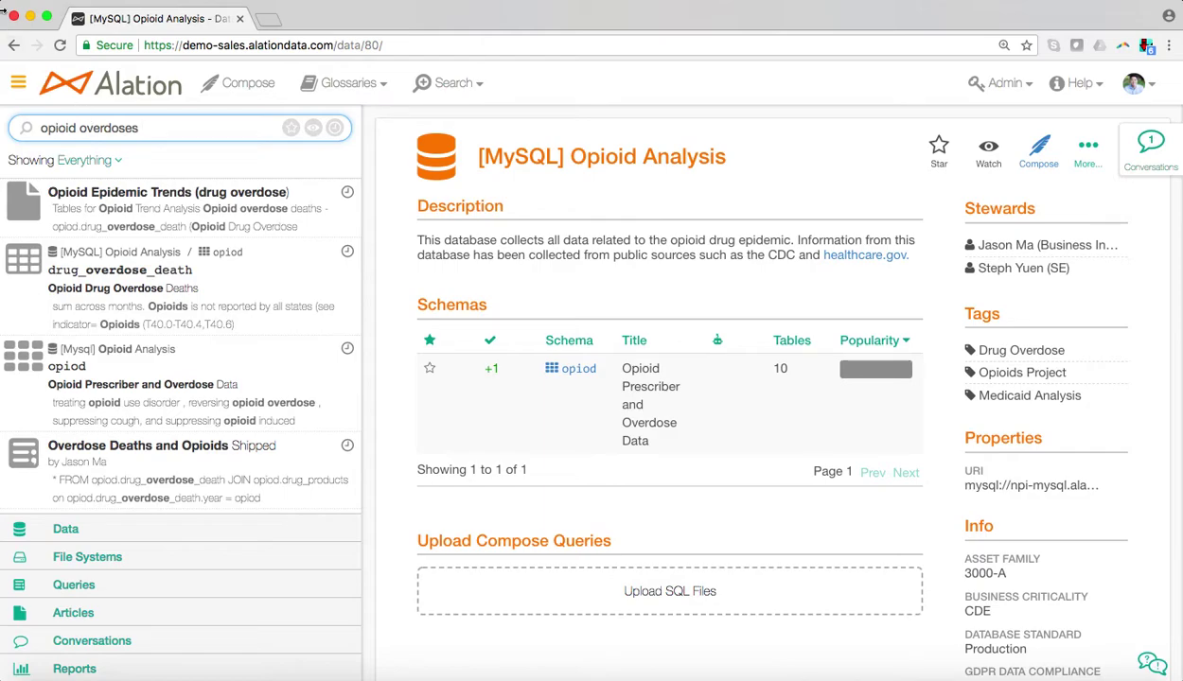
Step: Open the article Opioid Epidemic Trends (drug overdose) from the search results and collapse the sidebar
{"action": "scroll", "coordinate": [193, 354], "scroll_direction": "down", "scroll_amount": 2}
{"action": "scroll", "coordinate": [193, 354], "scroll_direction": "down", "scroll_amount": 2}
{"action": "scroll", "coordinate": [193, 354], "scroll_direction": "down", "scroll_amount": 3}
{"action": "scroll", "coordinate": [193, 354], "scroll_direction": "down", "scroll_amount": 1}
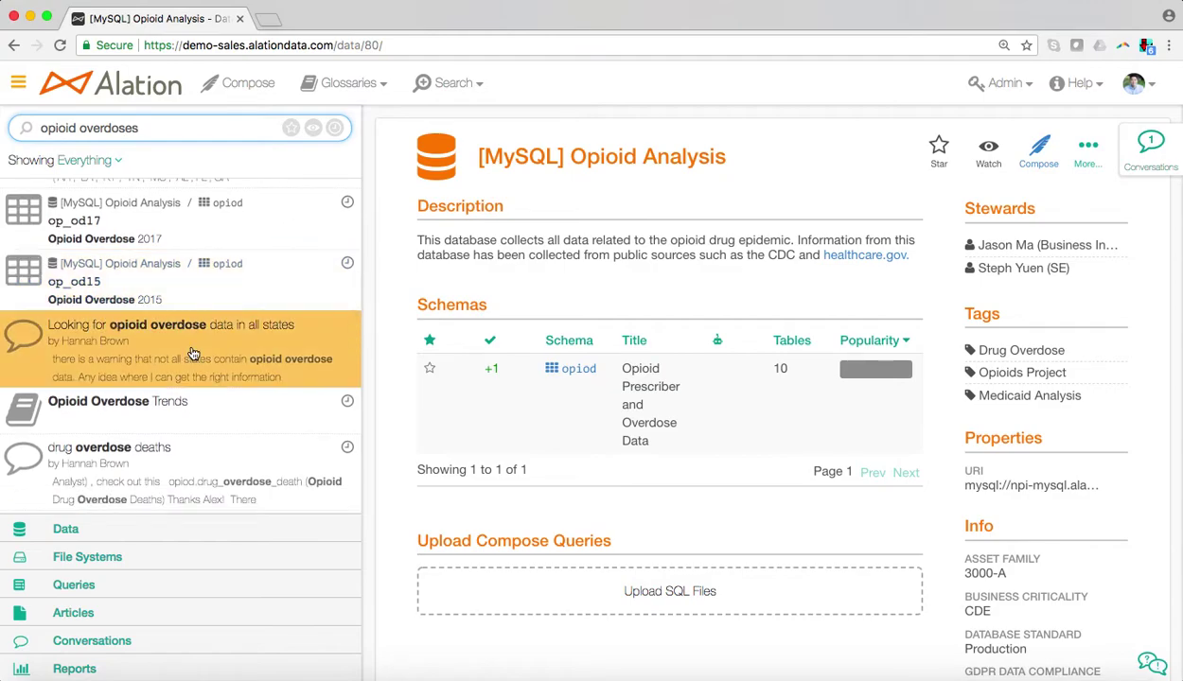
{"action": "scroll", "coordinate": [193, 354], "scroll_direction": "up", "scroll_amount": 10}
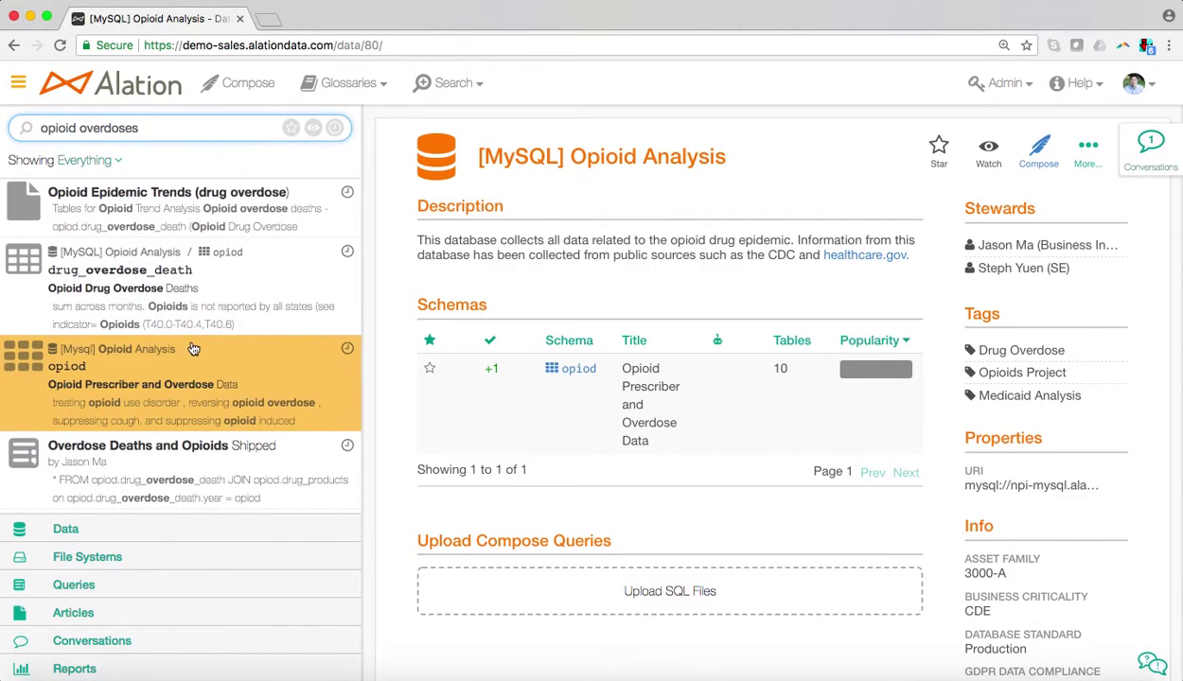
{"action": "left_click", "coordinate": [213, 194]}
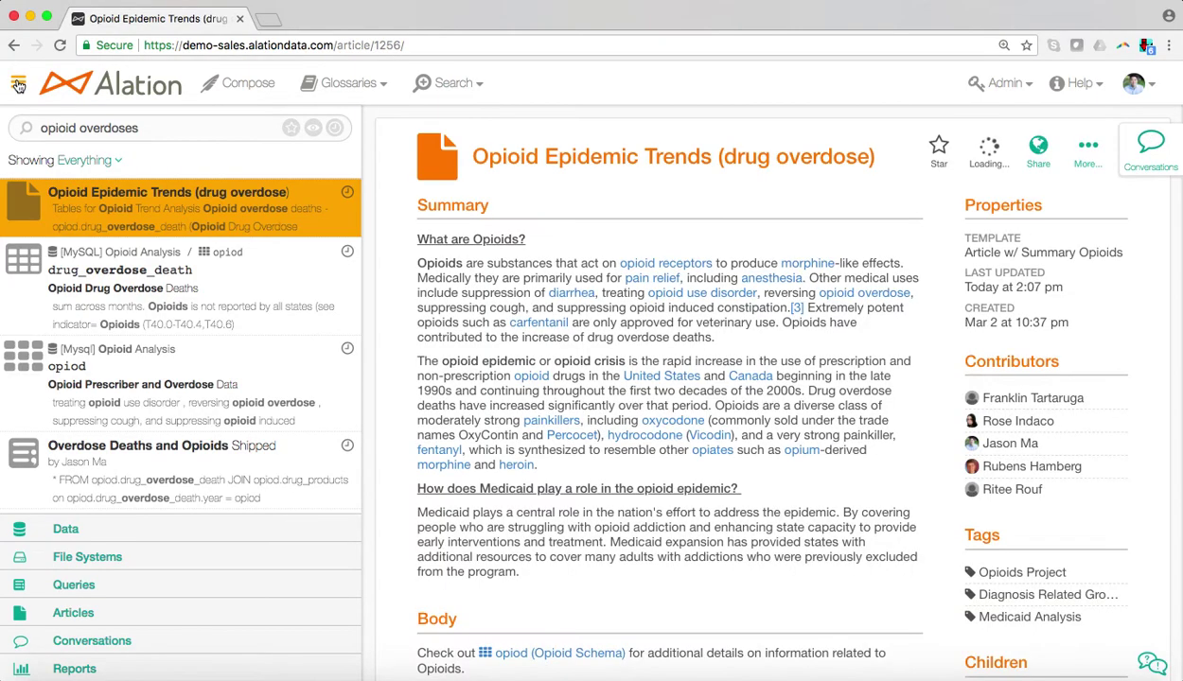
{"action": "left_click", "coordinate": [18, 85]}
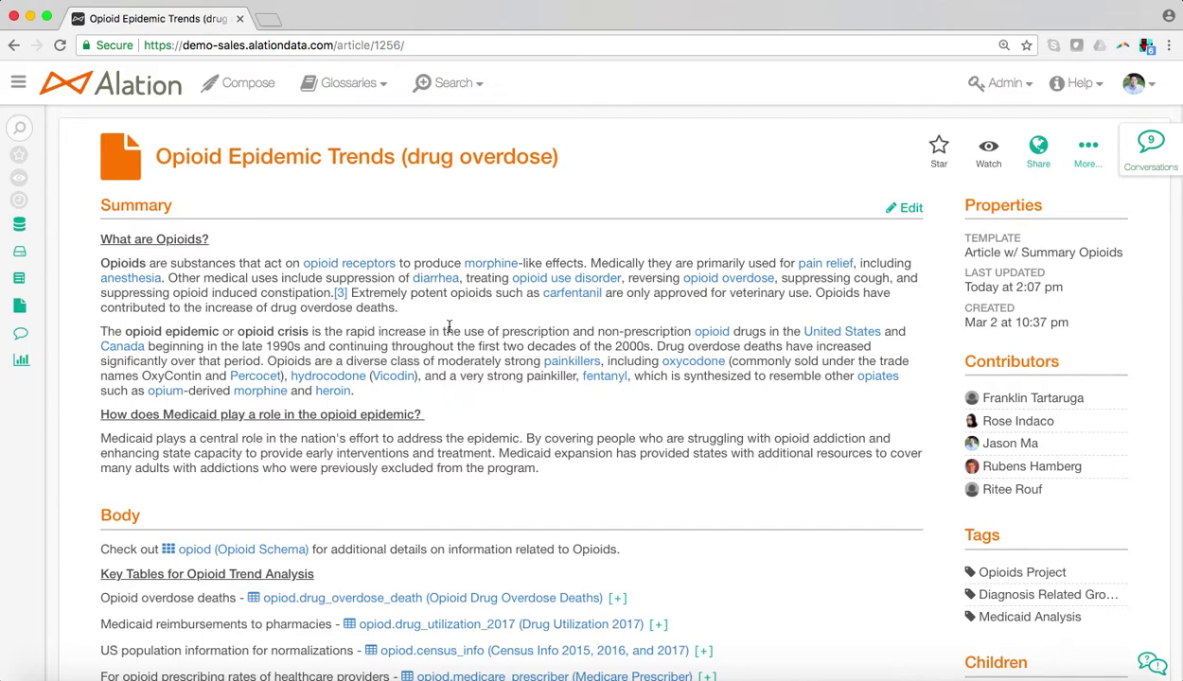
Step: Expand the inline preview of opiod.drug_overdose_death in the article's list of key tables
{"action": "scroll", "coordinate": [450, 327], "scroll_direction": "down", "scroll_amount": 1}
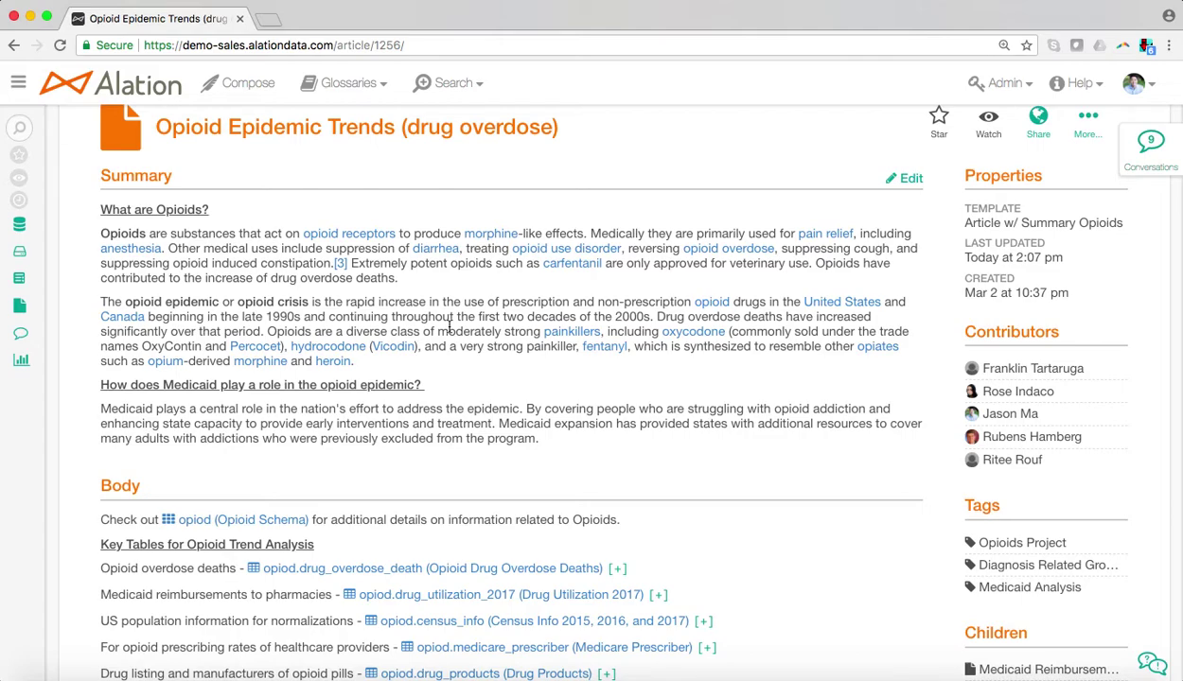
{"action": "scroll", "coordinate": [449, 327], "scroll_direction": "down", "scroll_amount": 5}
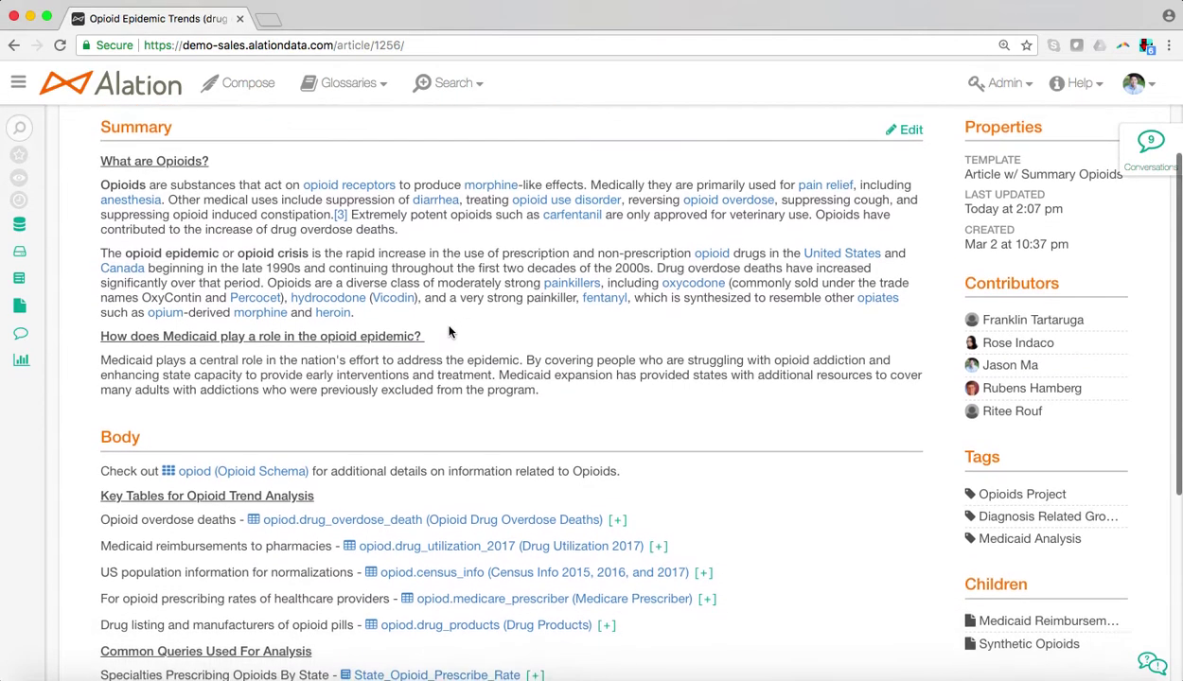
{"action": "scroll", "coordinate": [450, 331], "scroll_direction": "down", "scroll_amount": 1}
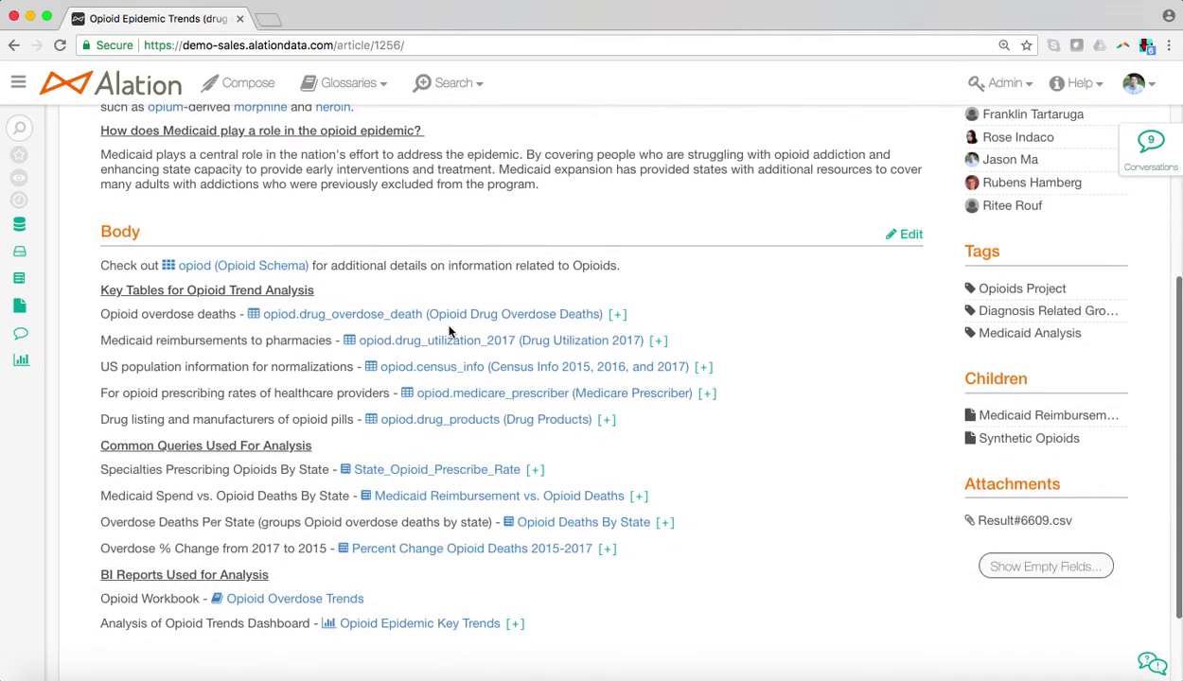
{"action": "left_click", "coordinate": [616, 314]}
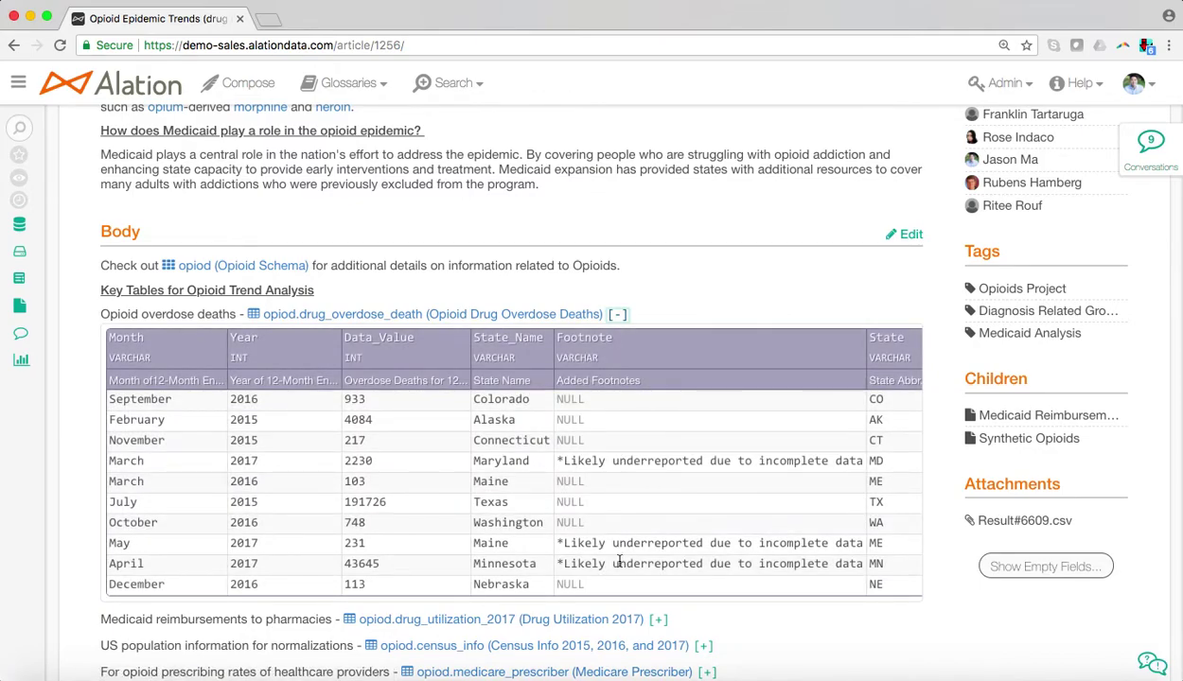
Step: Preview the State_Opioid_Prescribe_Rate query under the article's common queries, and collapse it again
{"action": "scroll", "coordinate": [615, 560], "scroll_direction": "down", "scroll_amount": 1}
{"action": "scroll", "coordinate": [605, 535], "scroll_direction": "down", "scroll_amount": 3}
{"action": "scroll", "coordinate": [584, 426], "scroll_direction": "down", "scroll_amount": 3}
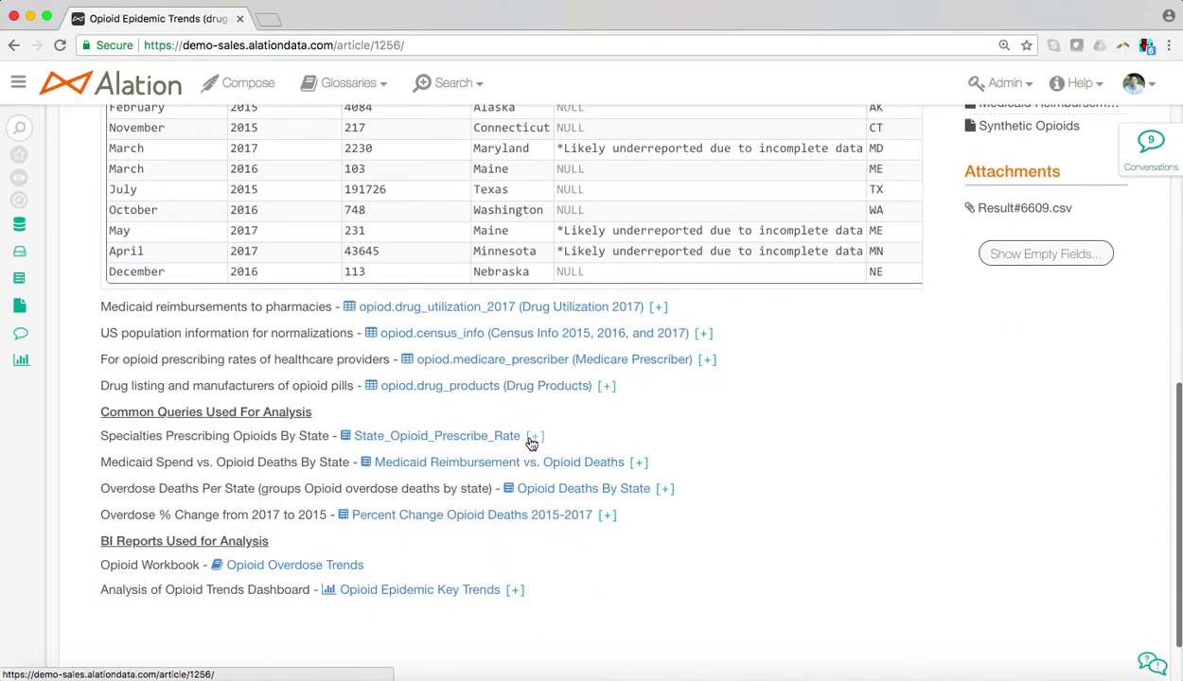
{"action": "left_click", "coordinate": [533, 438]}
{"action": "left_click", "coordinate": [534, 438]}
Step: Expand the inline preview of the Opioid Epidemic Key Trends dashboard in the article's BI reports section
{"action": "scroll", "coordinate": [537, 447], "scroll_direction": "down", "scroll_amount": 1}
{"action": "scroll", "coordinate": [537, 447], "scroll_direction": "down", "scroll_amount": 1}
{"action": "left_click", "coordinate": [515, 520]}
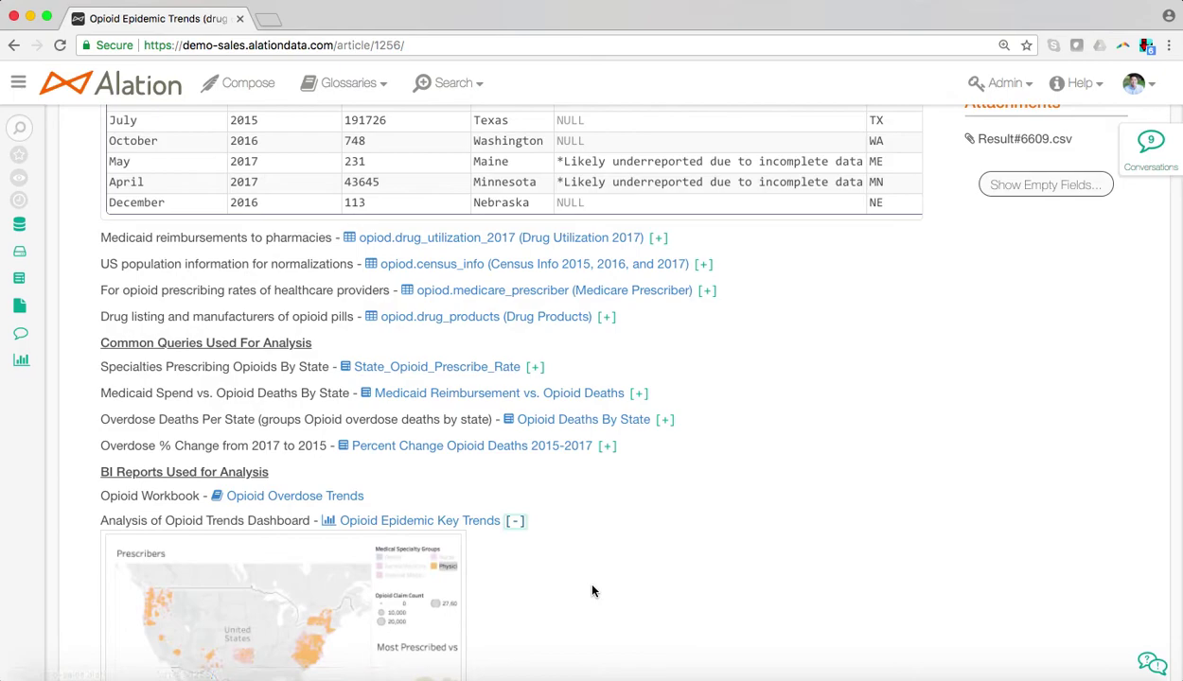
Step: Open the opiod.drug_overdose_death table page from the article's key tables in a new browser tab
{"action": "scroll", "coordinate": [593, 591], "scroll_direction": "up", "scroll_amount": 5}
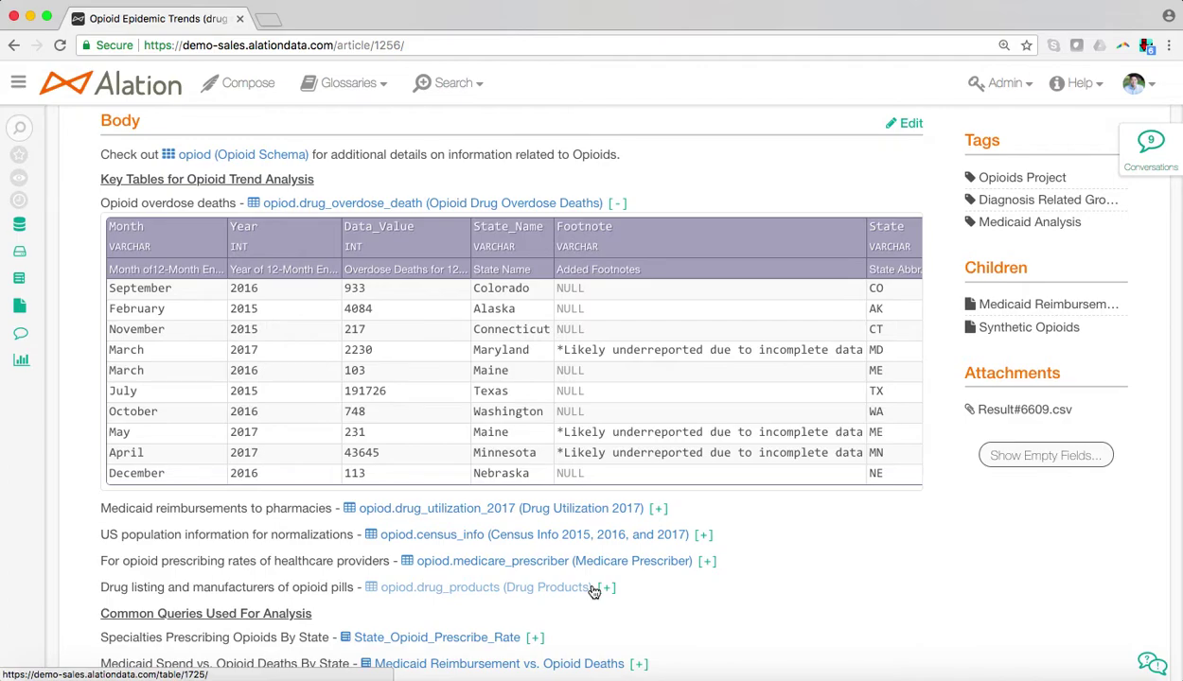
{"action": "scroll", "coordinate": [585, 486], "scroll_direction": "up", "scroll_amount": 3}
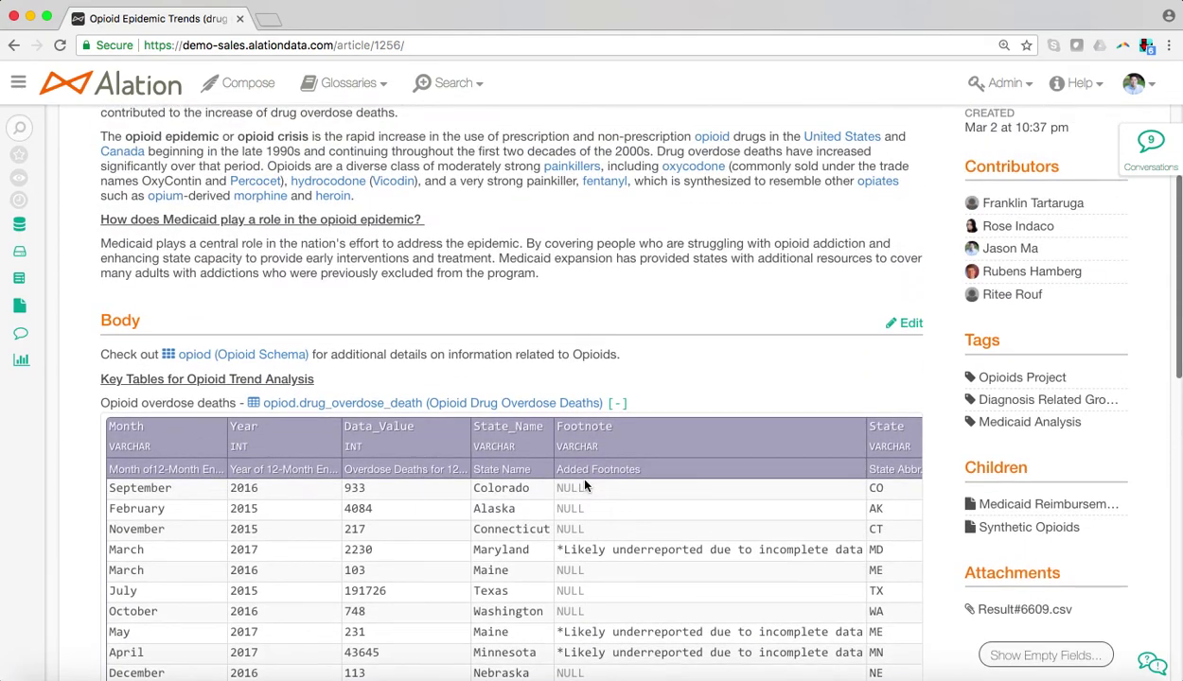
{"action": "scroll", "coordinate": [585, 486], "scroll_direction": "down", "scroll_amount": 1}
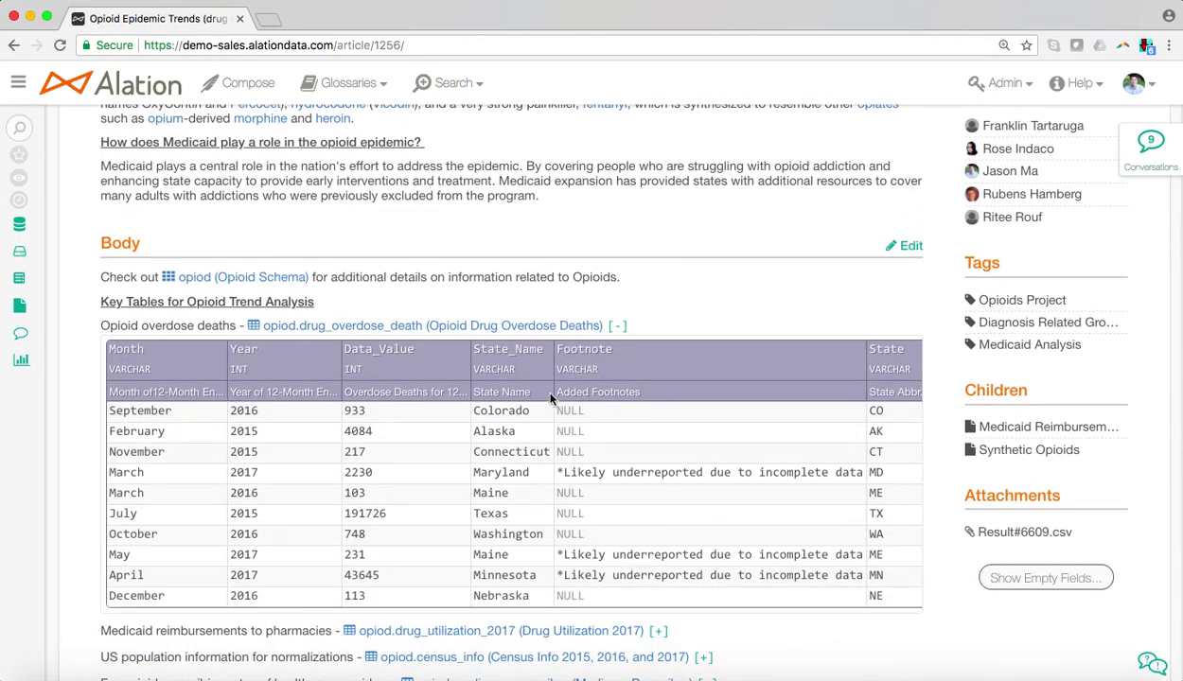
{"action": "scroll", "coordinate": [535, 380], "scroll_direction": "down", "scroll_amount": 2}
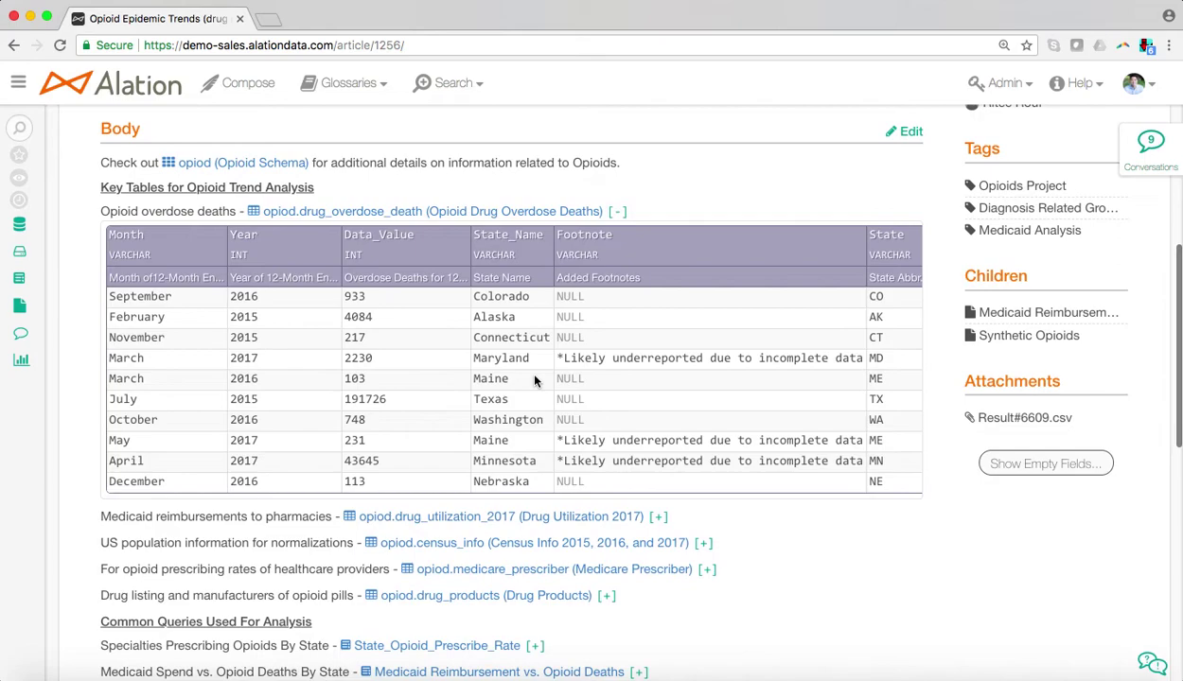
{"action": "right_click", "coordinate": [388, 220]}
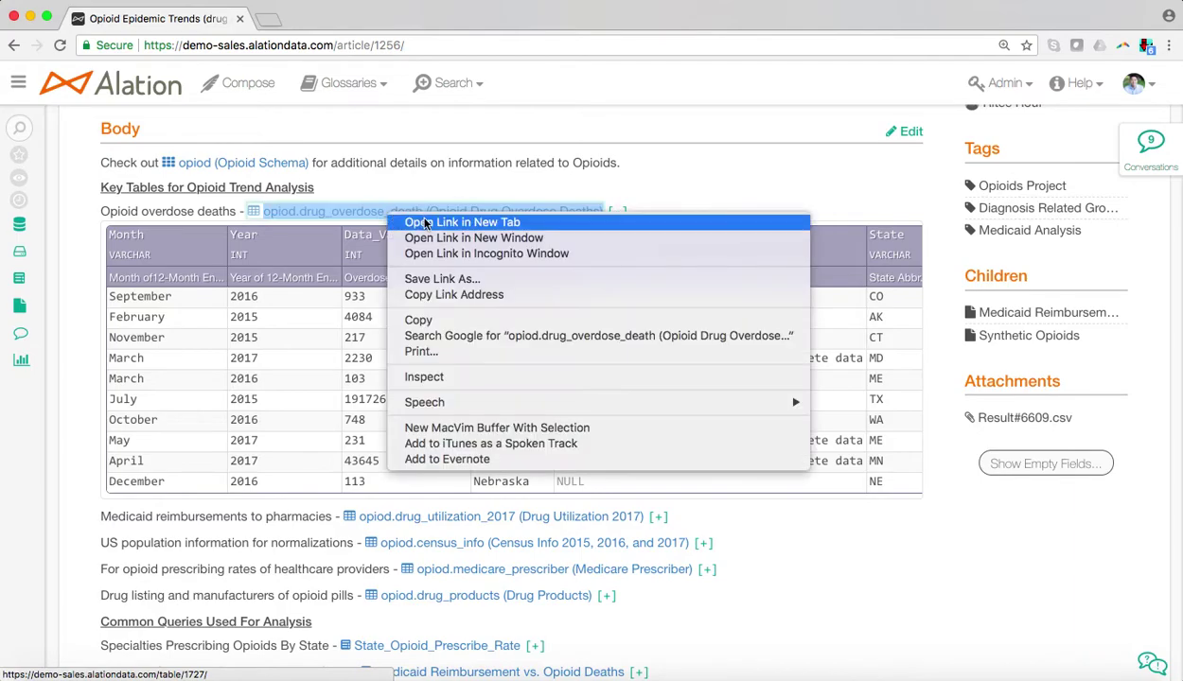
{"action": "left_click", "coordinate": [405, 223]}
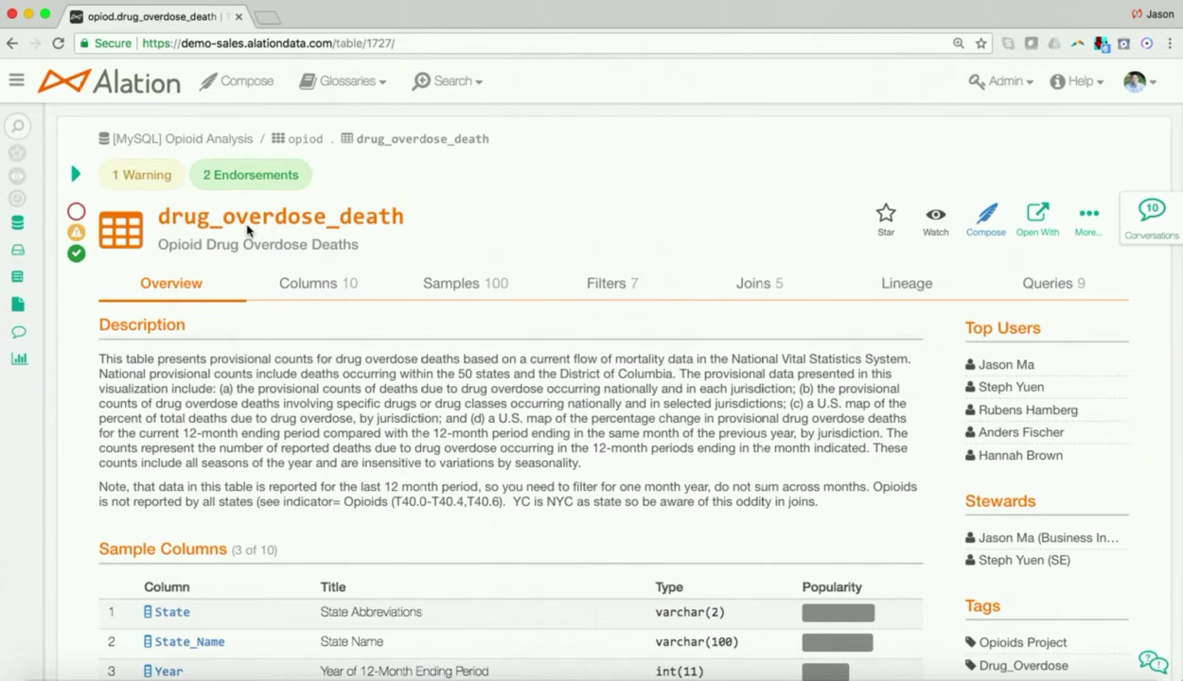
Step: Expand the table's warning and endorsements, and review its conversations before closing the conversation view
{"action": "left_click", "coordinate": [76, 174]}
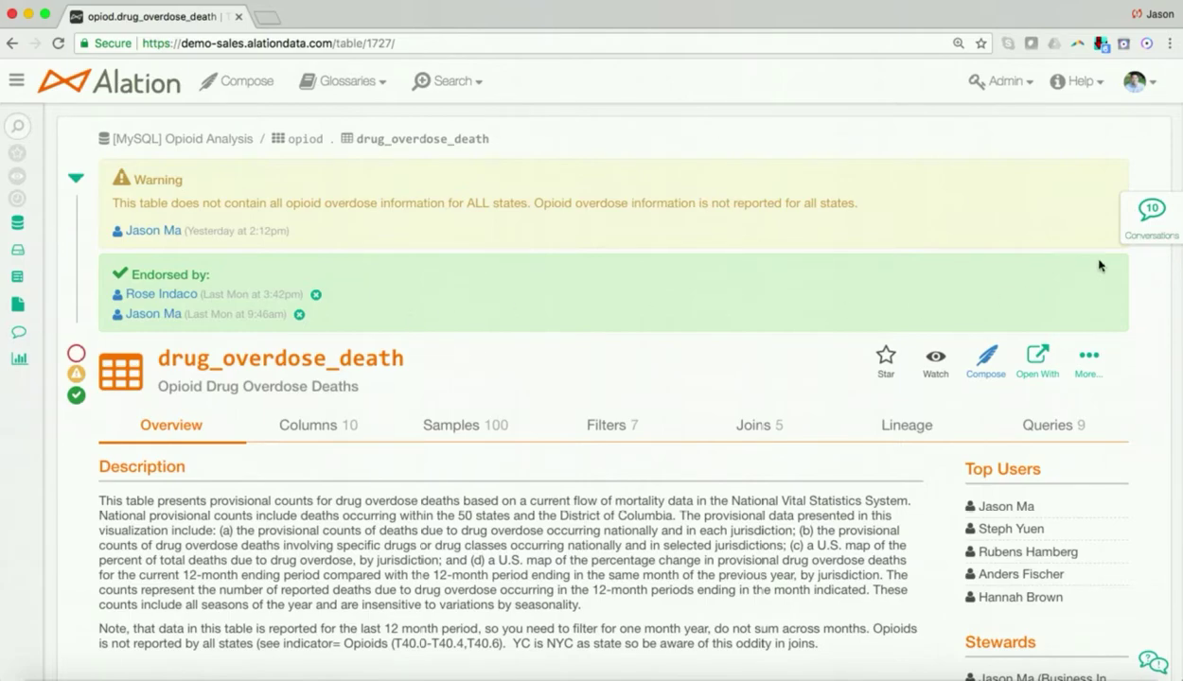
{"action": "left_click", "coordinate": [1150, 218]}
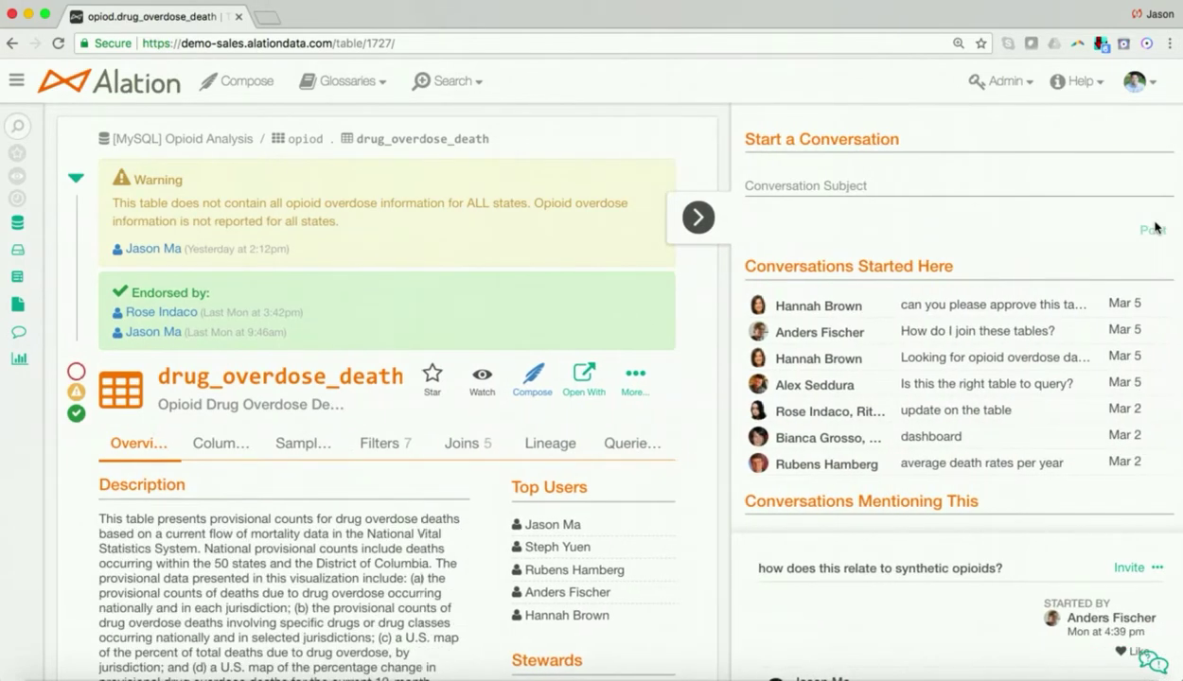
{"action": "scroll", "coordinate": [1057, 459], "scroll_direction": "down", "scroll_amount": 3}
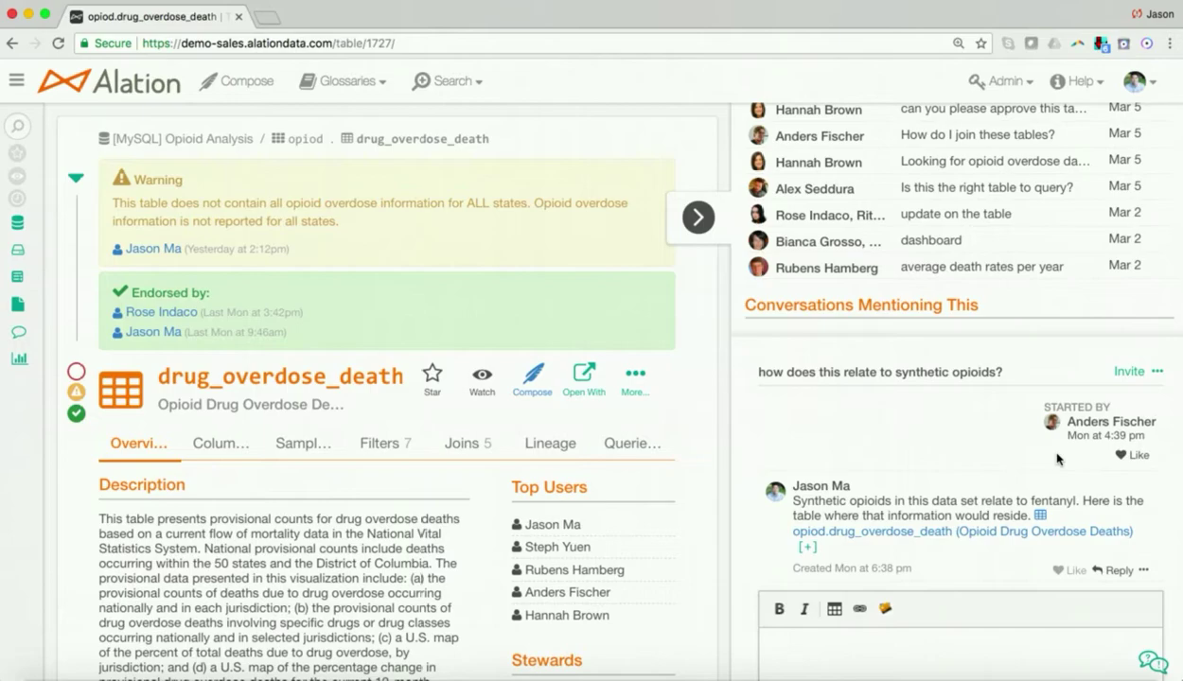
{"action": "scroll", "coordinate": [1057, 459], "scroll_direction": "down", "scroll_amount": 1}
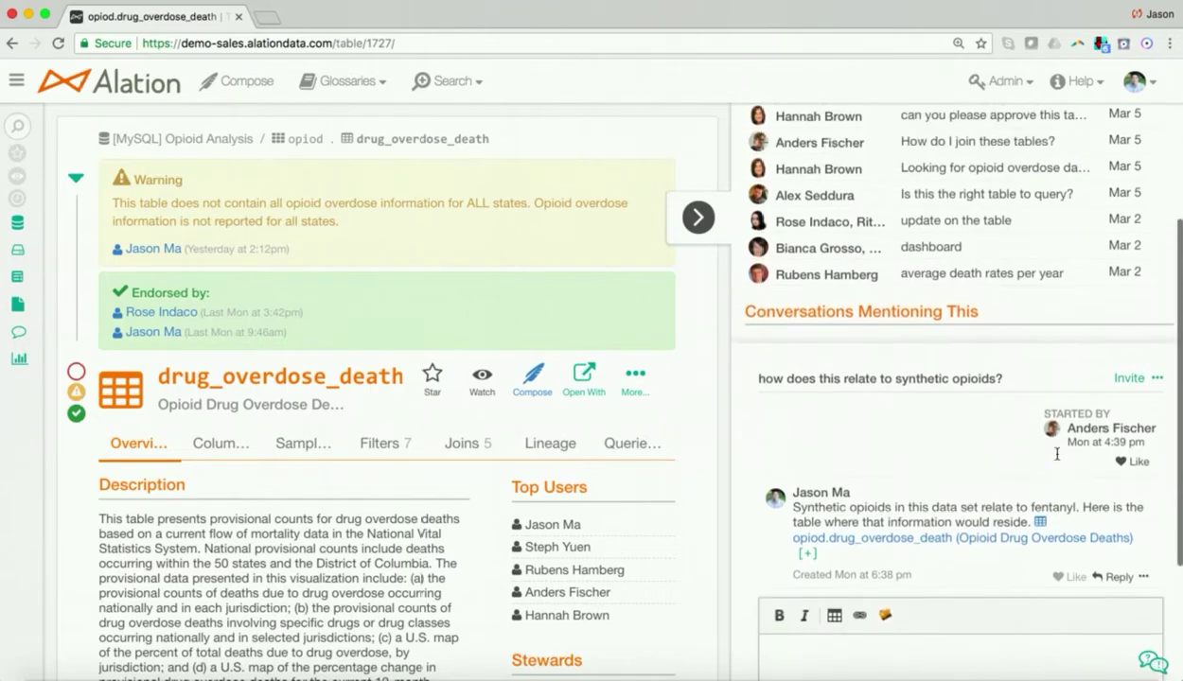
{"action": "scroll", "coordinate": [1057, 454], "scroll_direction": "up", "scroll_amount": 4}
{"action": "left_click", "coordinate": [697, 217]}
Step: Open the Ask to describe request for the table description, cancel it, and review the table's stewards and tags
{"action": "scroll", "coordinate": [829, 554], "scroll_direction": "down", "scroll_amount": 3}
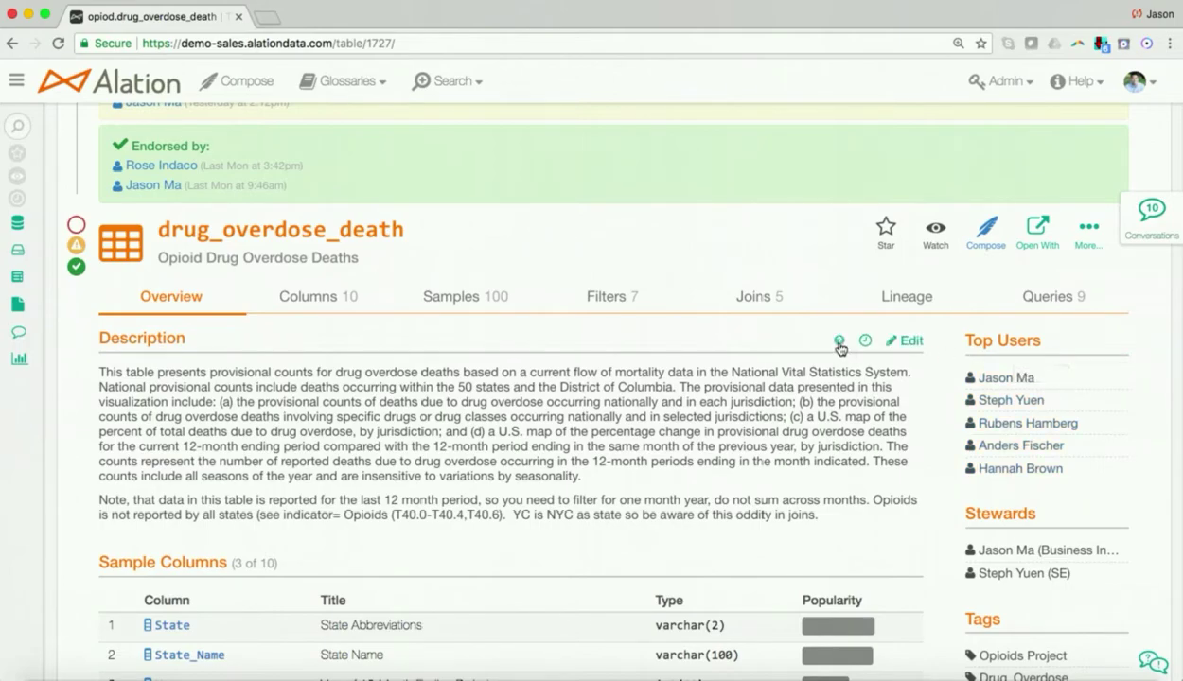
{"action": "left_click", "coordinate": [836, 343]}
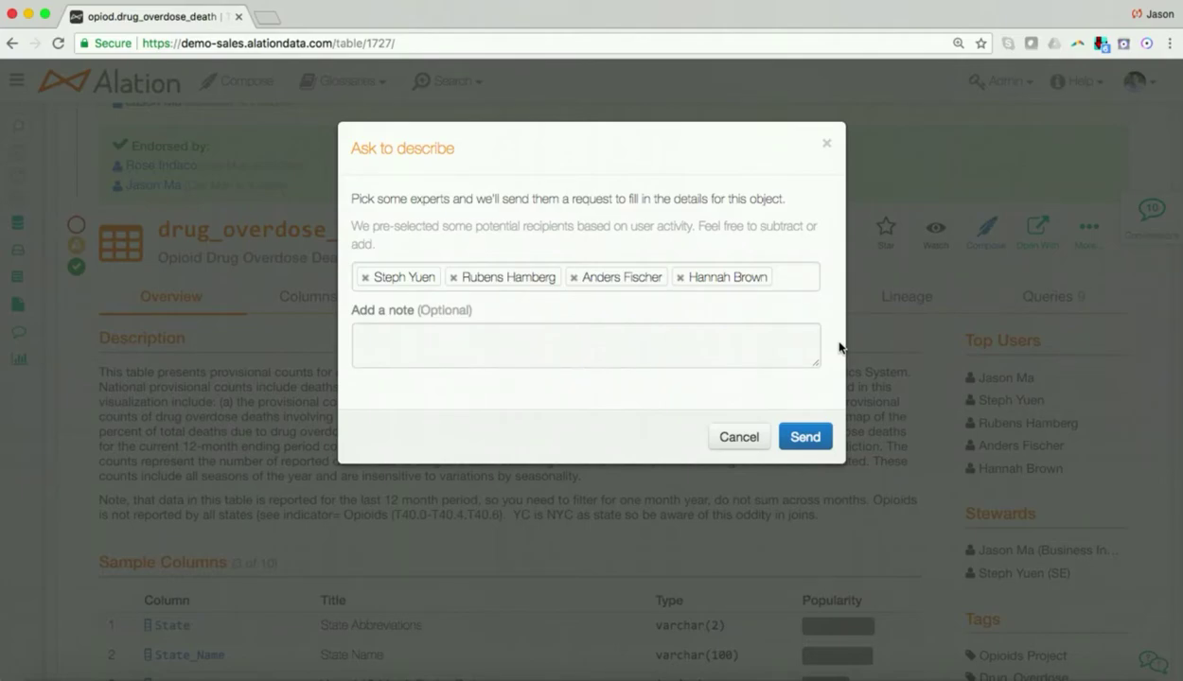
{"action": "left_click", "coordinate": [722, 438]}
{"action": "scroll", "coordinate": [930, 444], "scroll_direction": "down", "scroll_amount": 3}
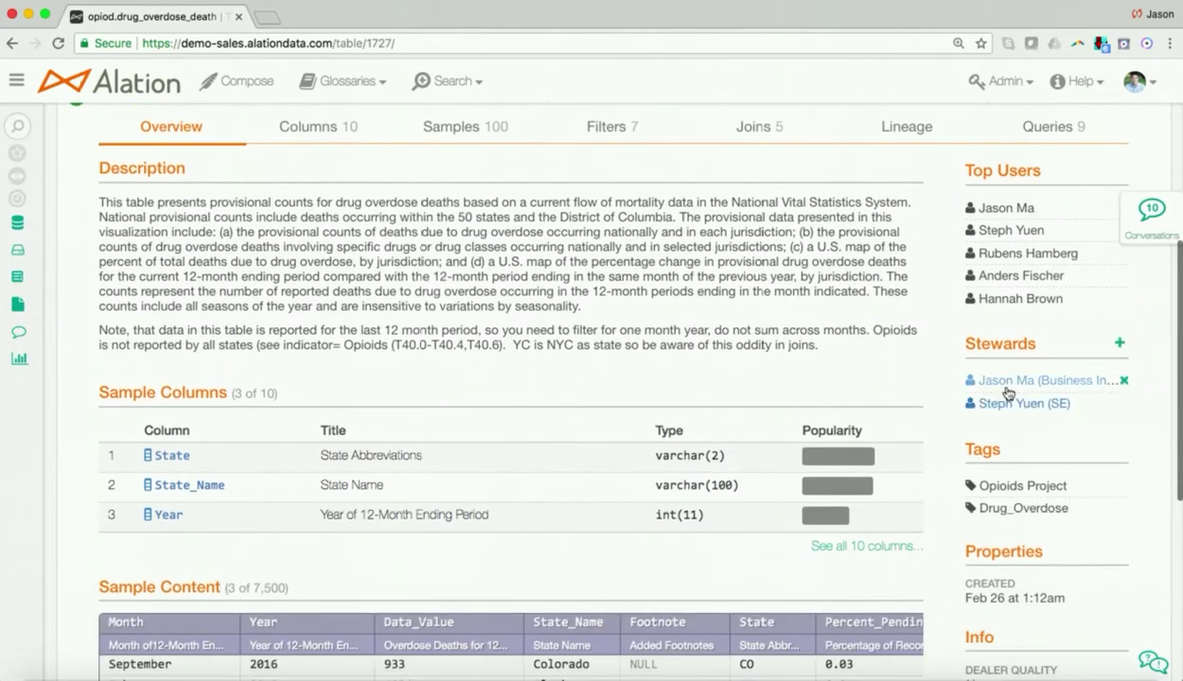
{"action": "scroll", "coordinate": [1011, 392], "scroll_direction": "down", "scroll_amount": 1}
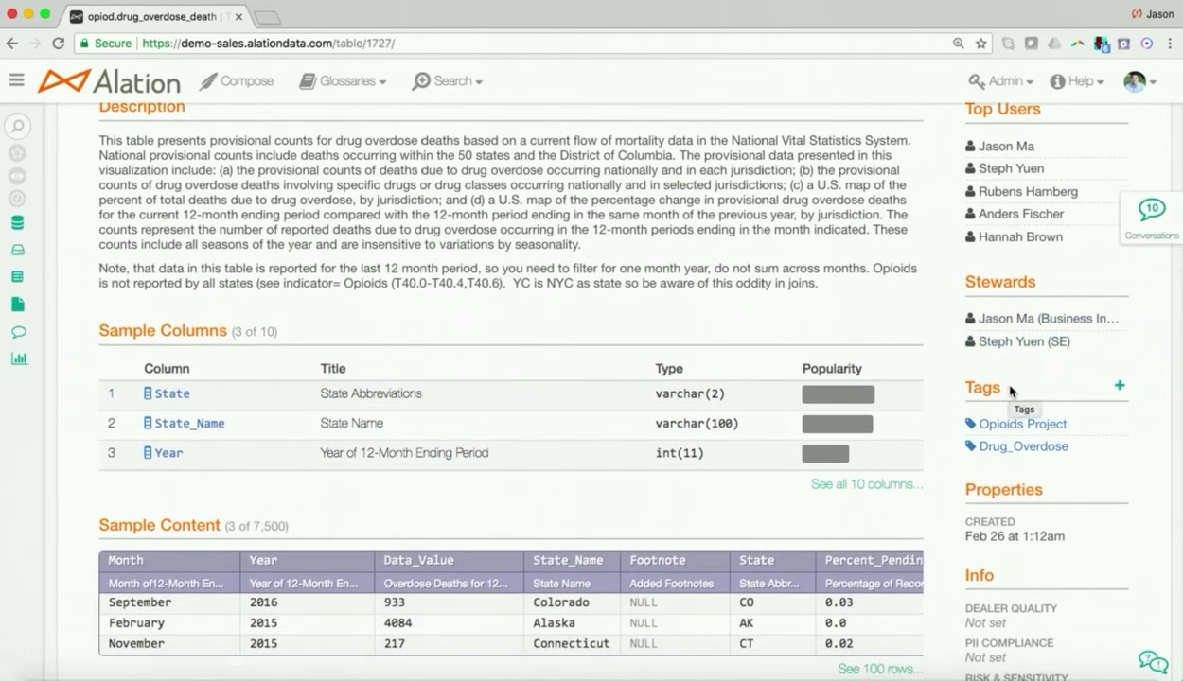
Step: Review the drug_overdose_death table's column list and its published queries
{"action": "scroll", "coordinate": [634, 189], "scroll_direction": "up", "scroll_amount": 4}
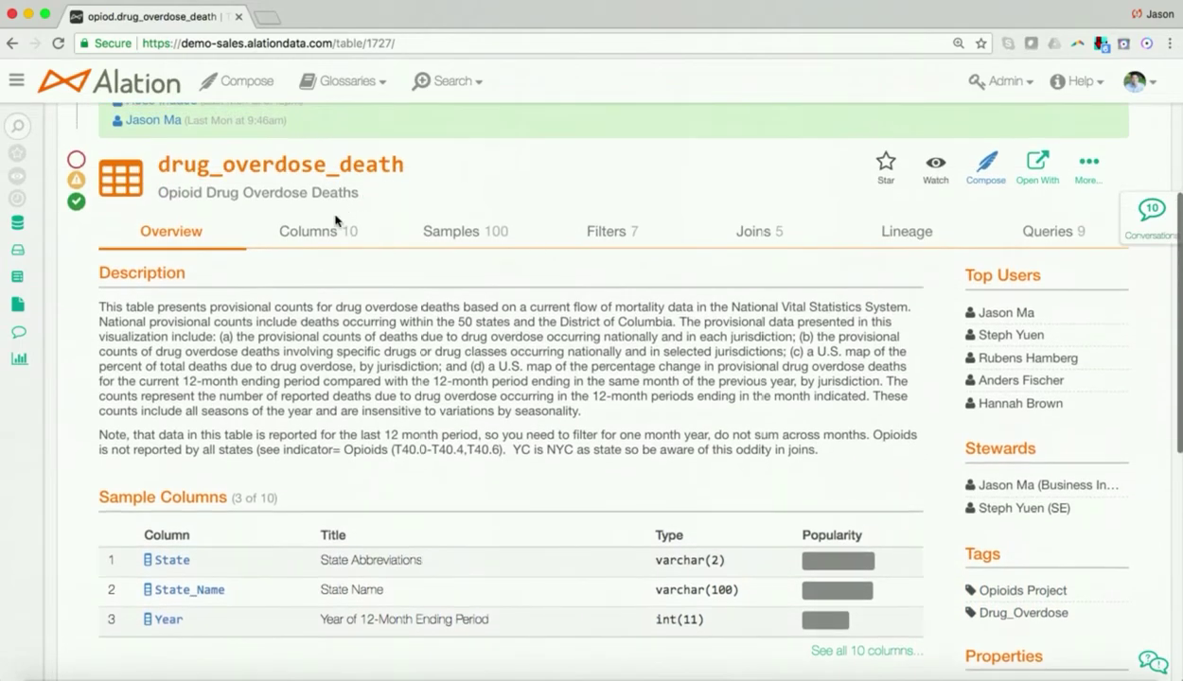
{"action": "scroll", "coordinate": [665, 390], "scroll_direction": "down", "scroll_amount": 1}
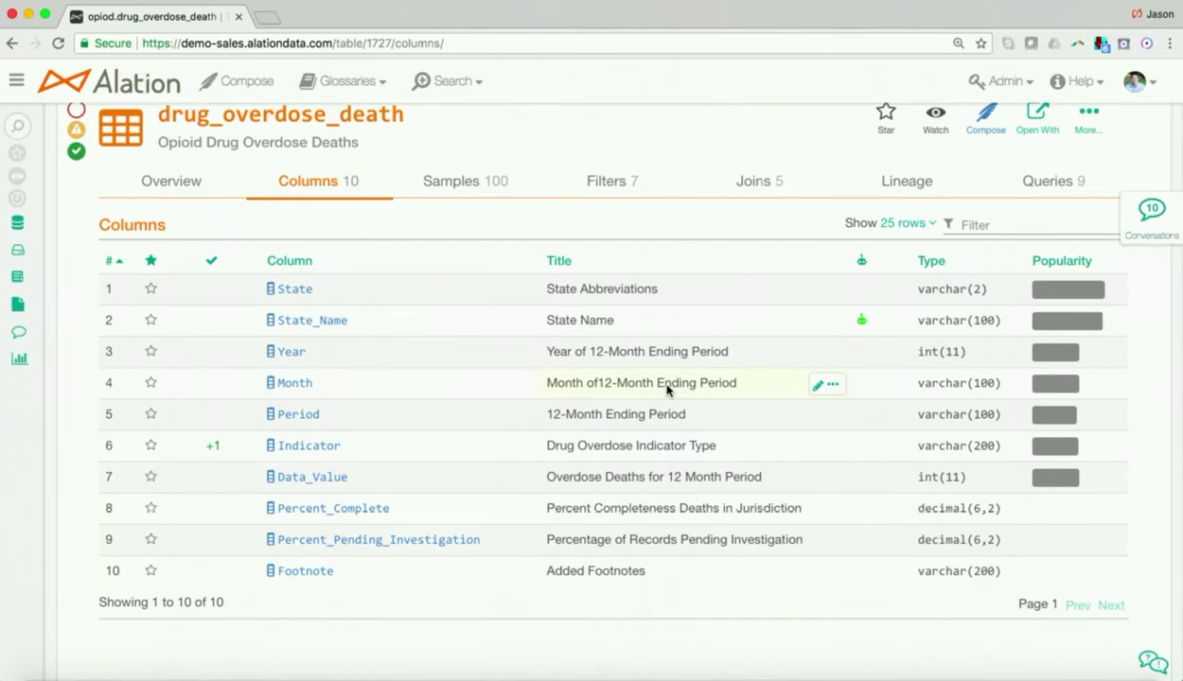
{"action": "left_click", "coordinate": [1059, 185]}
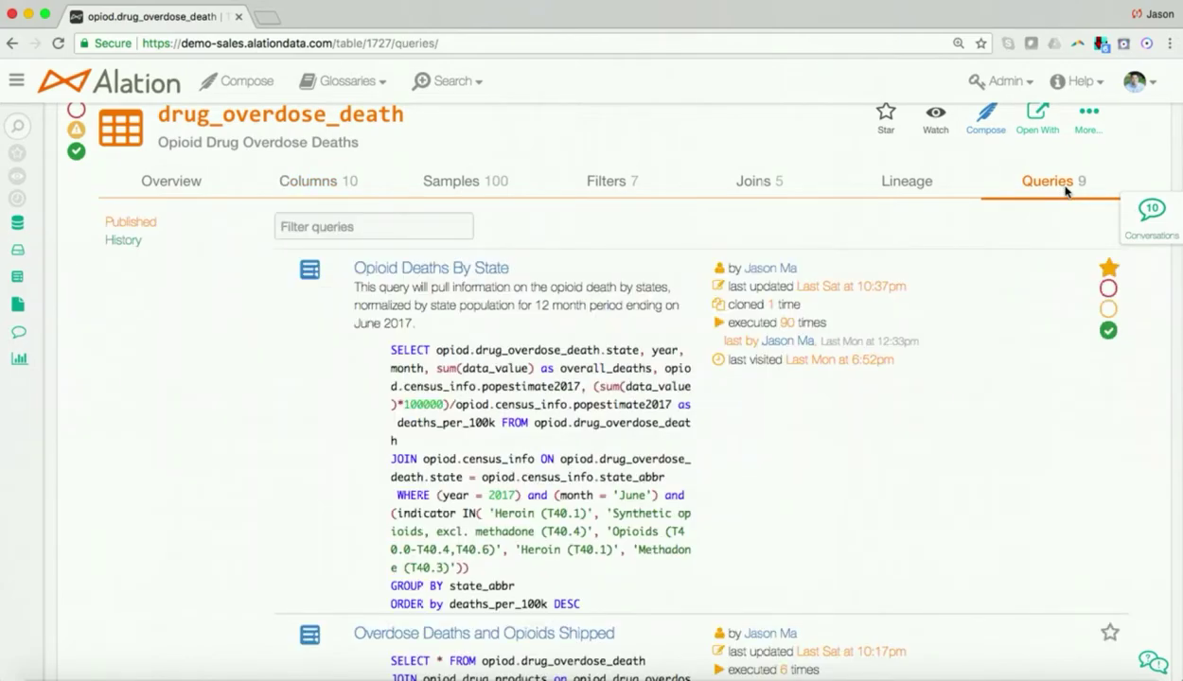
{"action": "scroll", "coordinate": [677, 483], "scroll_direction": "down", "scroll_amount": 10}
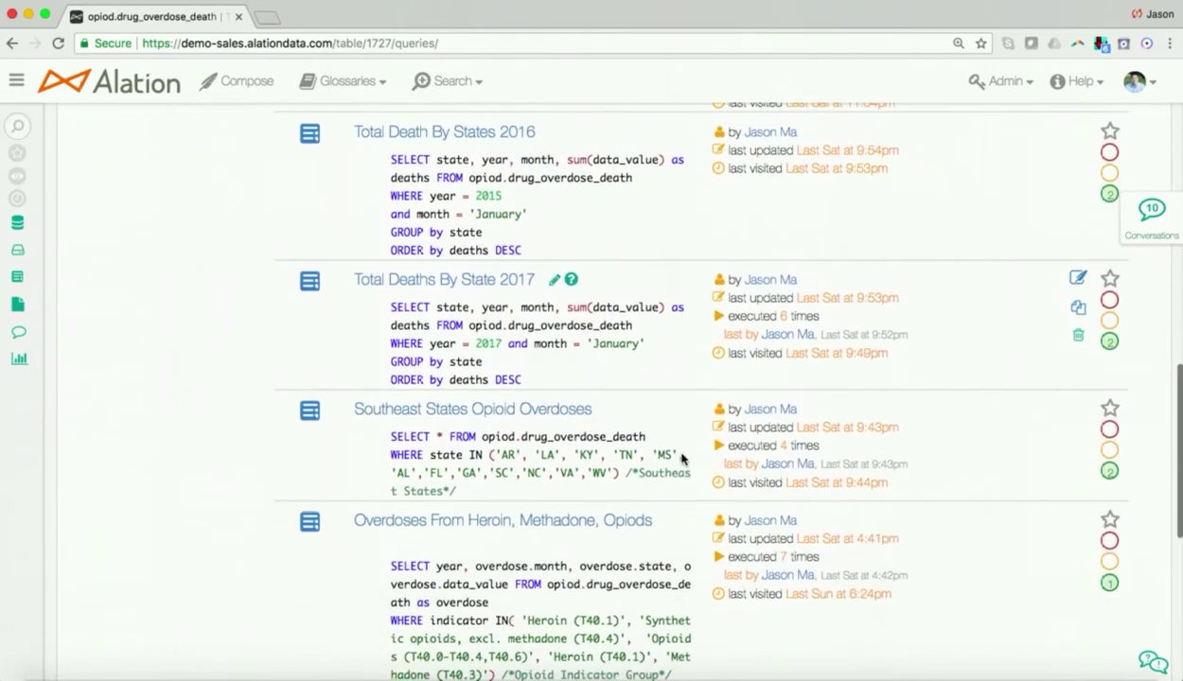
{"action": "scroll", "coordinate": [681, 459], "scroll_direction": "up", "scroll_amount": 10}
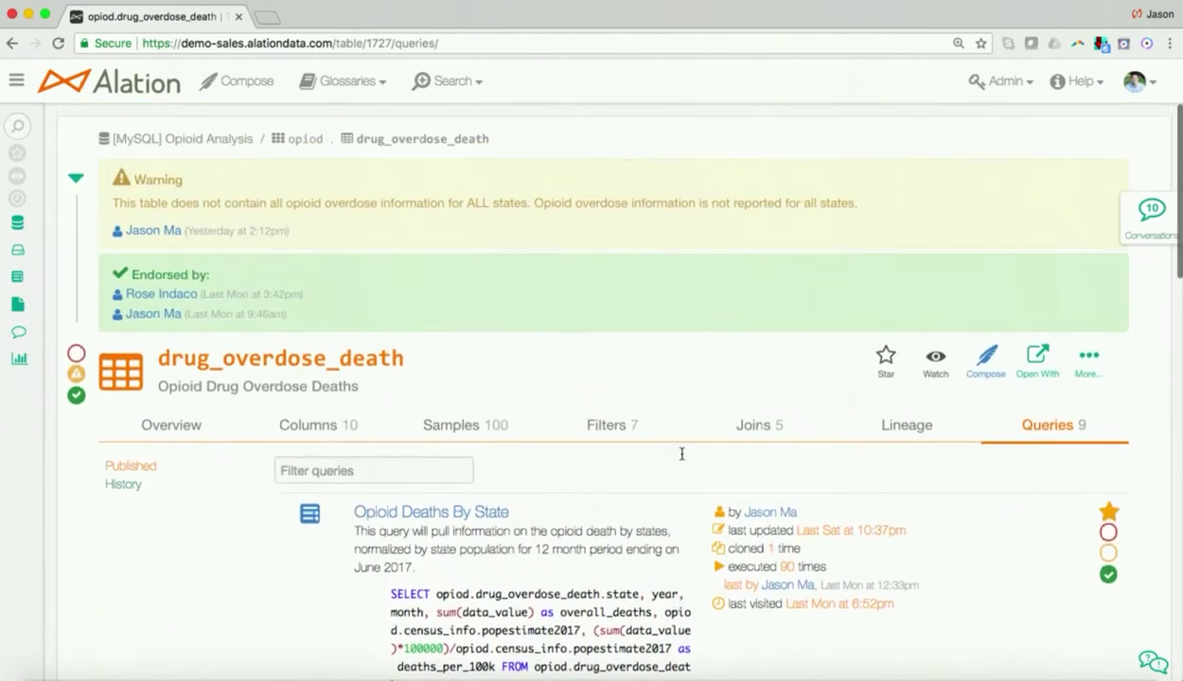
Step: Examine the drug_overdose_death table's join conditions and its commonly used filters
{"action": "left_click", "coordinate": [753, 428]}
{"action": "scroll", "coordinate": [719, 468], "scroll_direction": "down", "scroll_amount": 5}
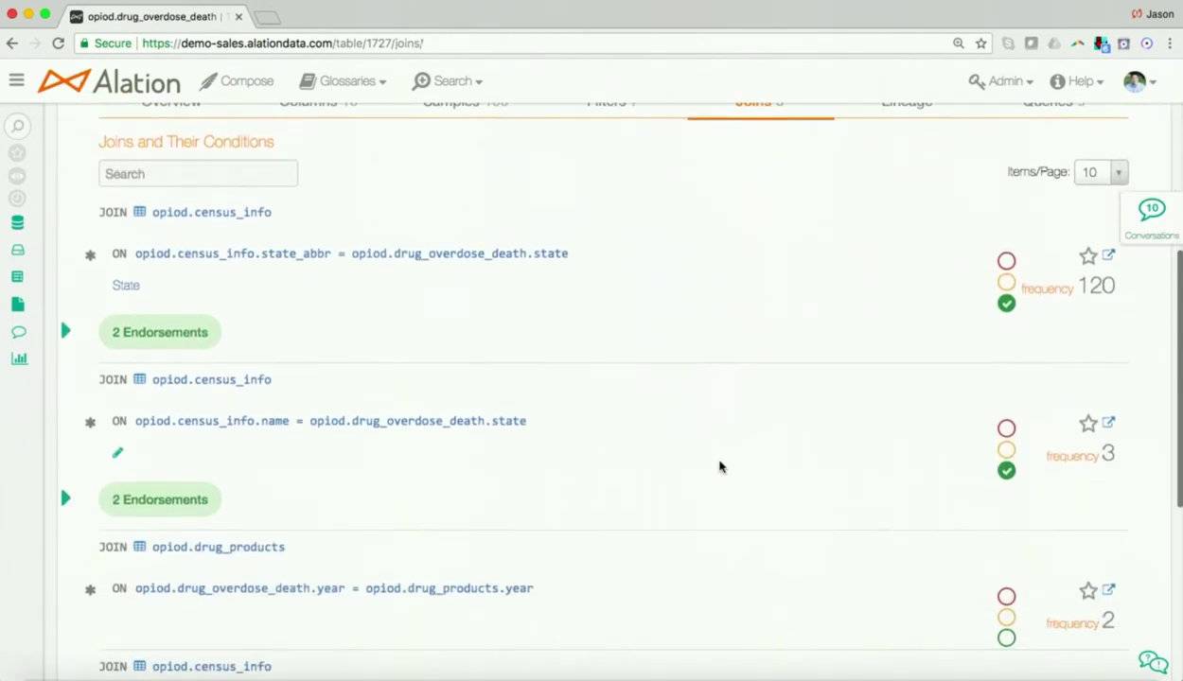
{"action": "scroll", "coordinate": [720, 466], "scroll_direction": "down", "scroll_amount": 3}
{"action": "scroll", "coordinate": [718, 464], "scroll_direction": "up", "scroll_amount": 5}
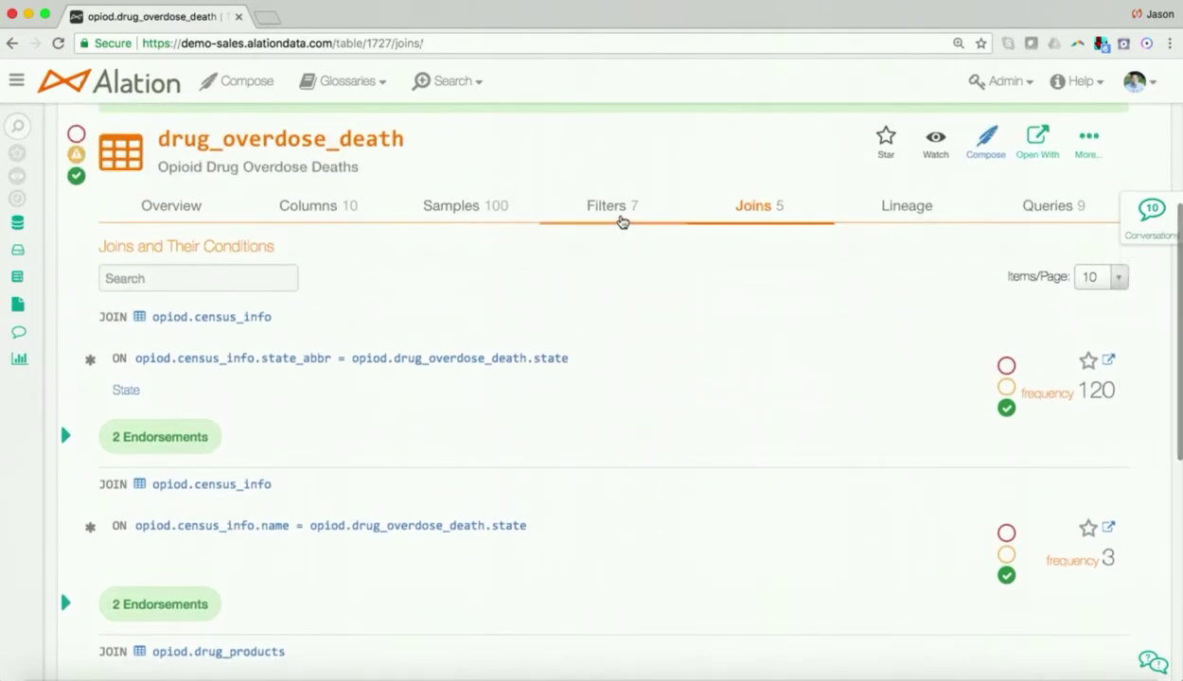
{"action": "left_click", "coordinate": [622, 211]}
{"action": "scroll", "coordinate": [642, 396], "scroll_direction": "down", "scroll_amount": 9}
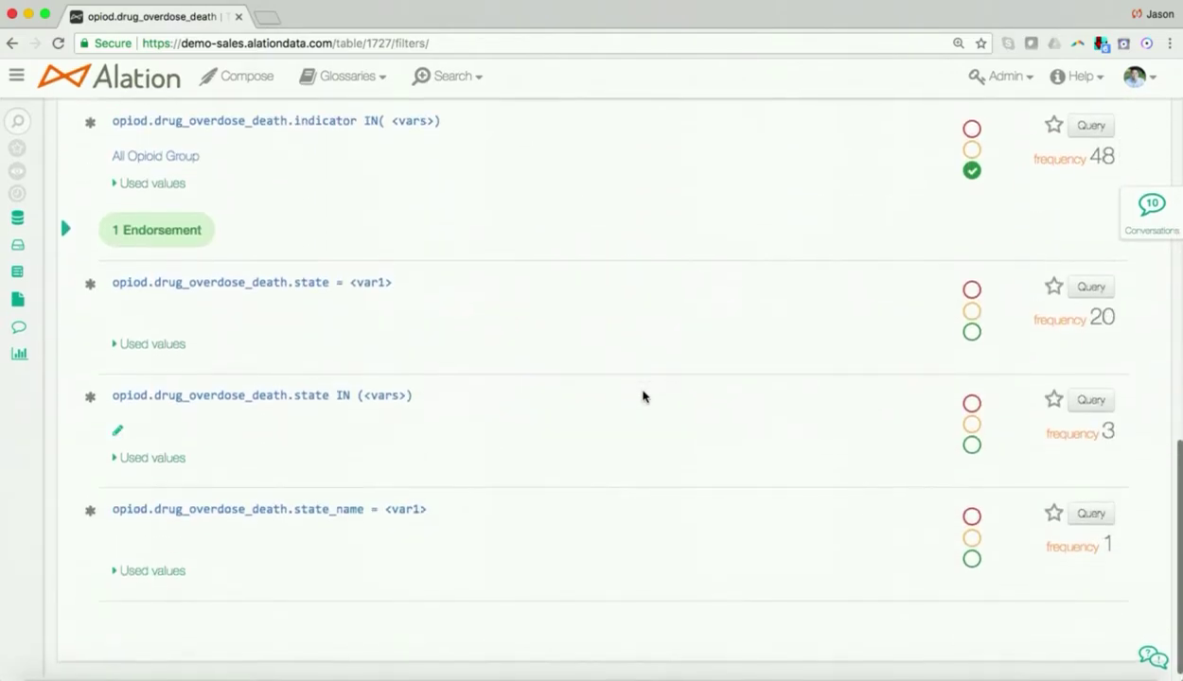
{"action": "scroll", "coordinate": [642, 395], "scroll_direction": "up", "scroll_amount": 10}
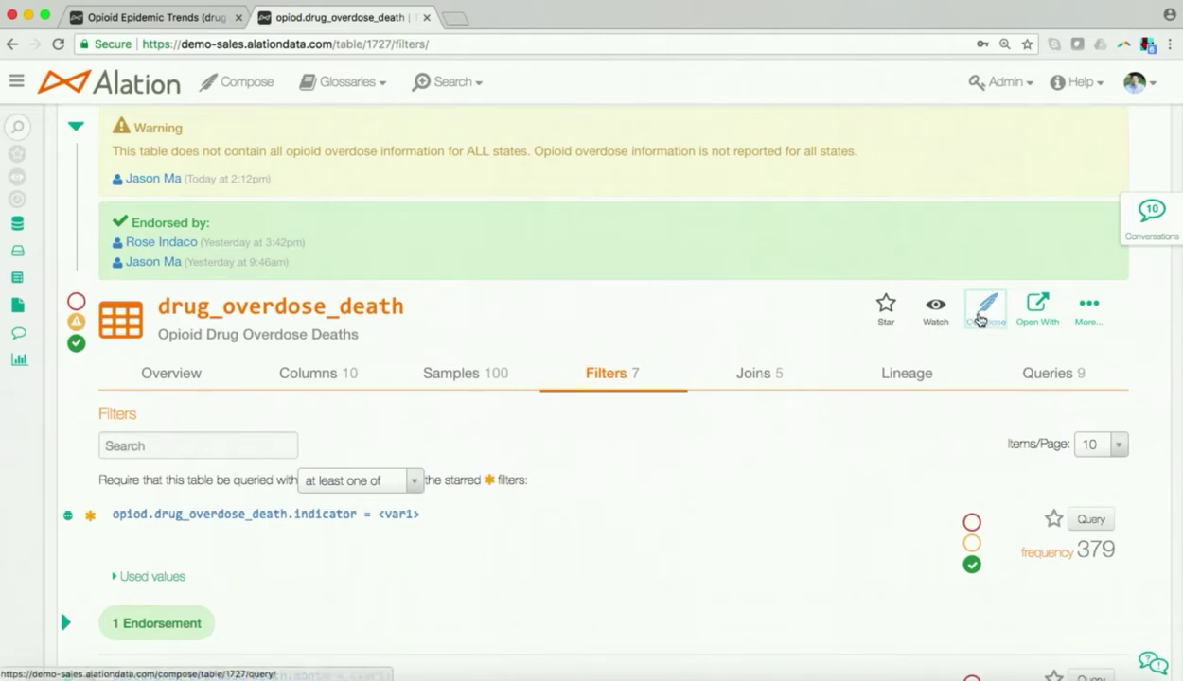
Step: Start a Compose query from the drug_overdose_death table that selects state_name, year and sum(data_value)
{"action": "left_click", "coordinate": [980, 313]}
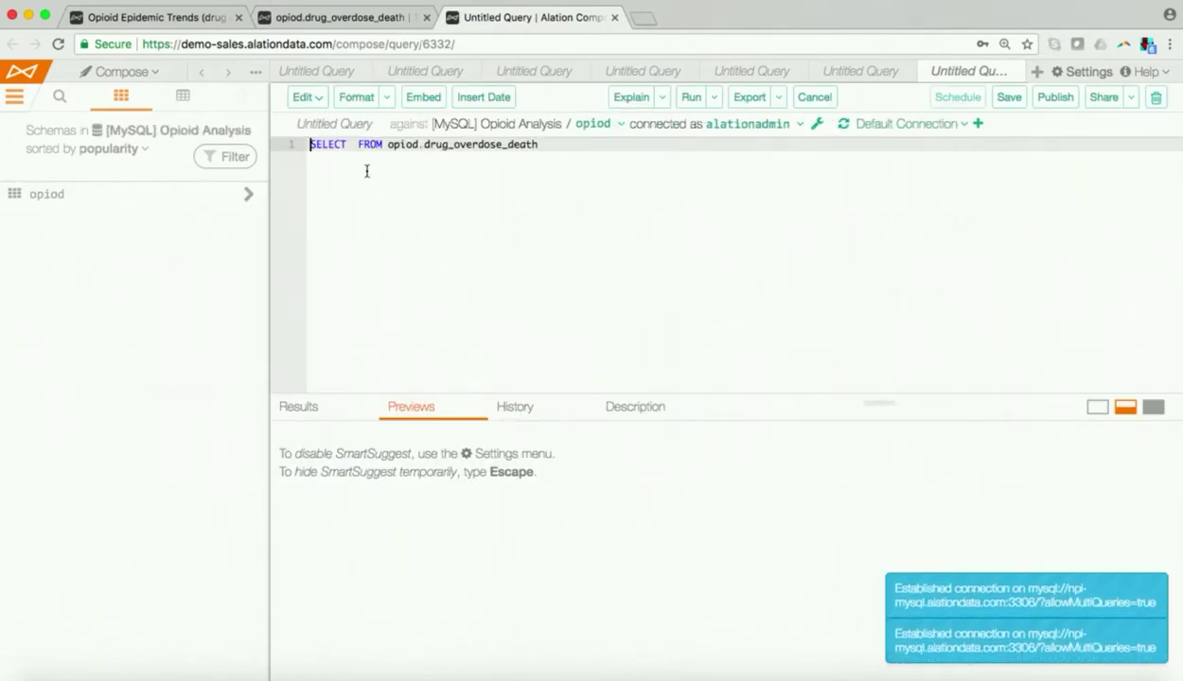
{"action": "double_click", "coordinate": [343, 145]}
{"action": "type", "text": "state"}
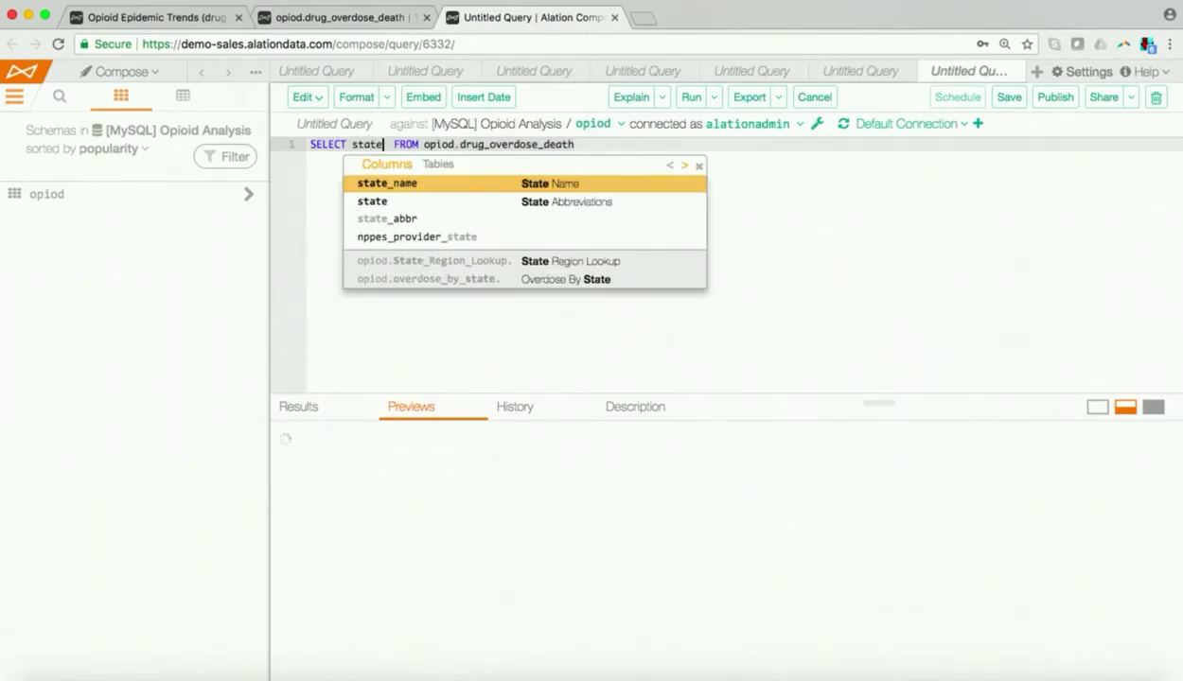
{"action": "key", "text": "Return"}
{"action": "type", "text": ","}
{"action": "key", "text": "Return"}
{"action": "type", "text": ", "}
{"action": "type", "text": "sum("}
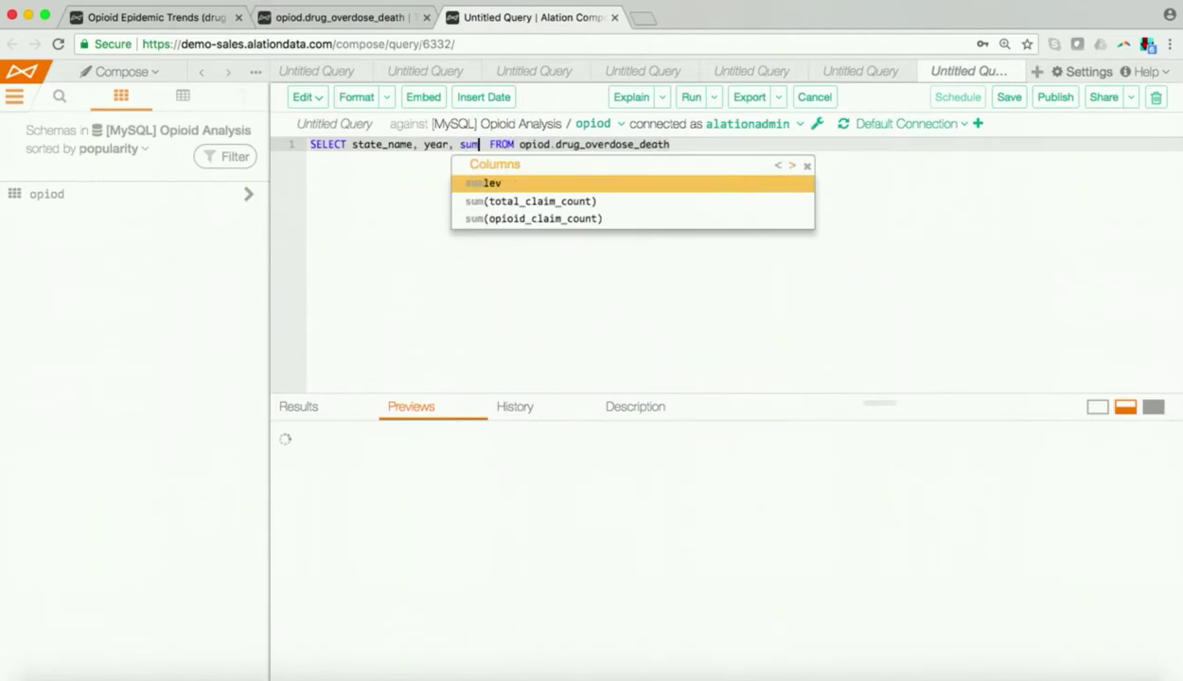
{"action": "type", "text": "data"}
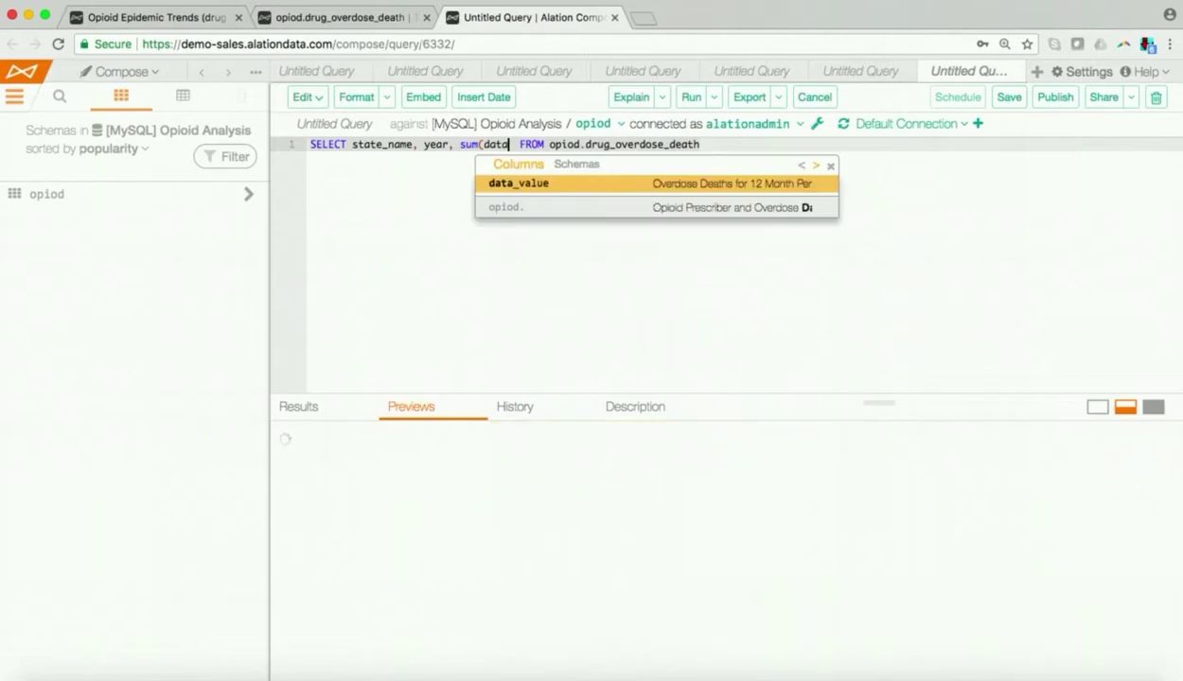
{"action": "key", "text": "Return"}
{"action": "type", "text": ")"}
Step: Add a second line joining opiod.census_info on census_info.state_abbr = drug_overdose_death.state
{"action": "key", "text": "End"}
{"action": "key", "text": "Return"}
{"action": "type", "text": "JOIN"}
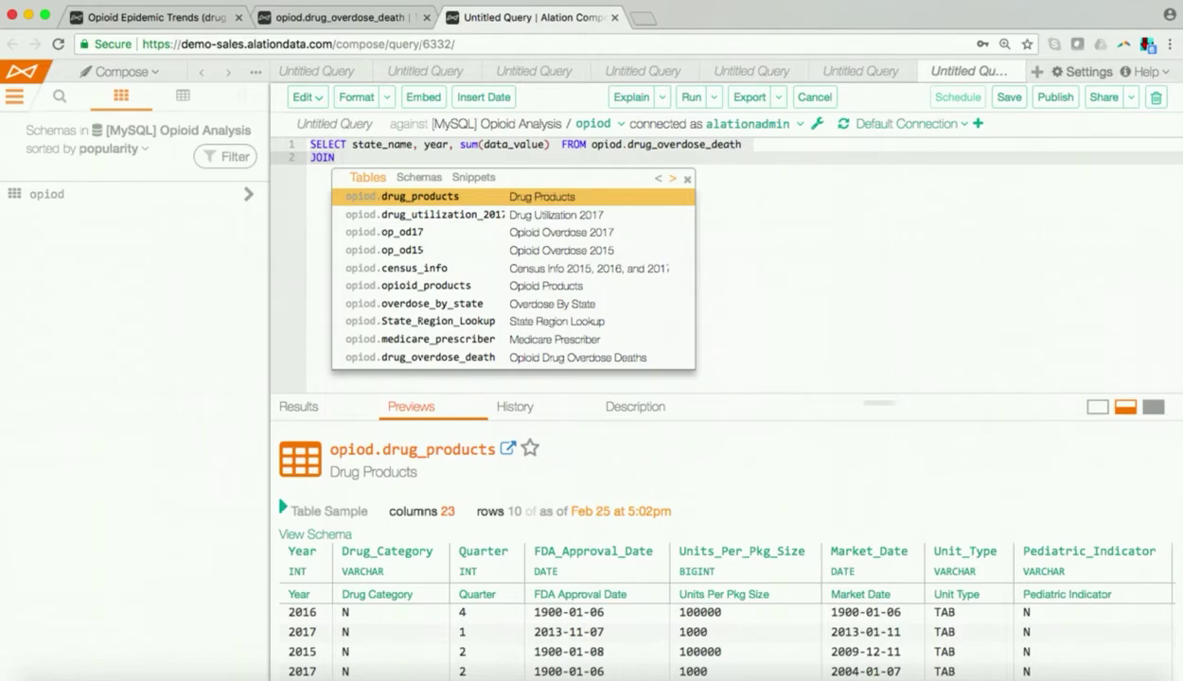
{"action": "key", "text": "Down"}
{"action": "key", "text": "Down"}
{"action": "key", "text": "Down"}
{"action": "key", "text": "Down"}
{"action": "key", "text": "Return"}
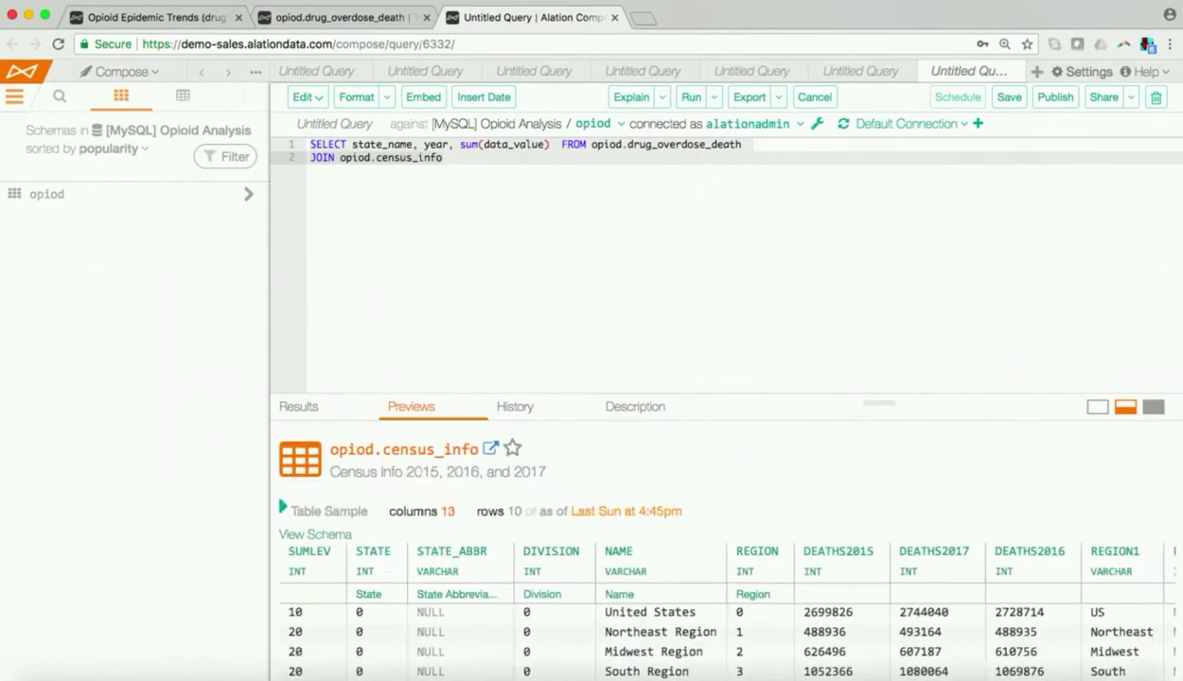
{"action": "type", "text": "on"}
{"action": "key", "text": "Return"}
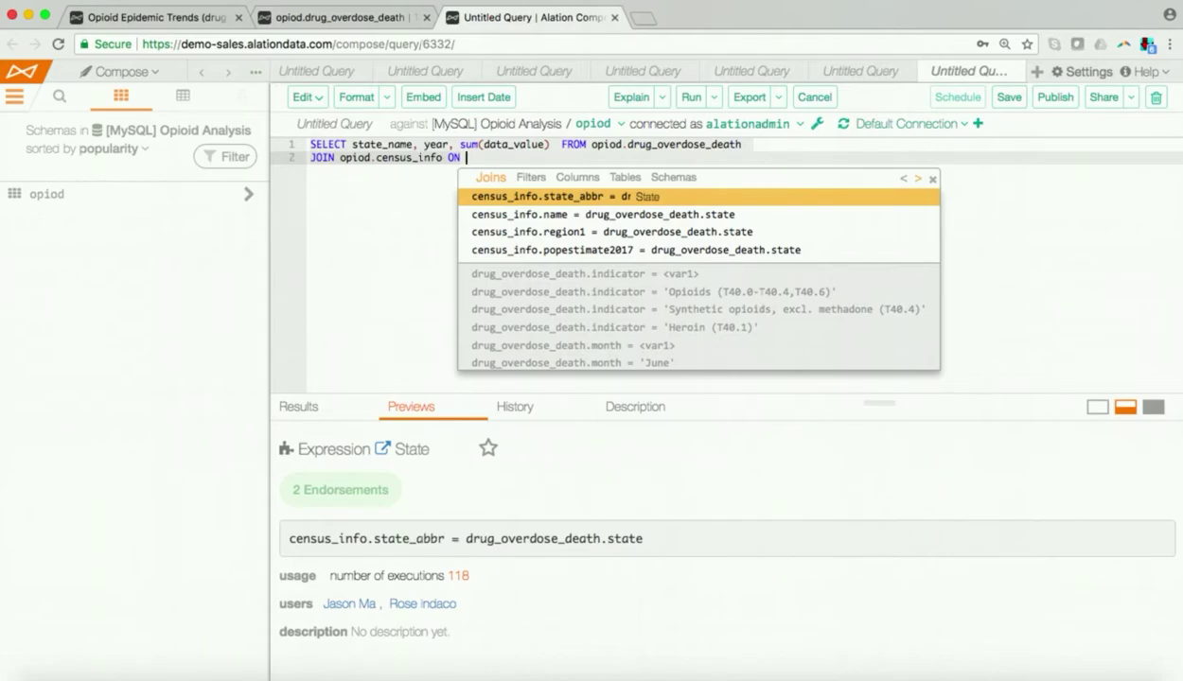
{"action": "key", "text": "Return"}
Step: Add a WHERE clause using the suggested All Opioid Group filter on the drug_overdose_death indicator
{"action": "key", "text": "Return"}
{"action": "type", "text": "whe"}
{"action": "key", "text": "Return"}
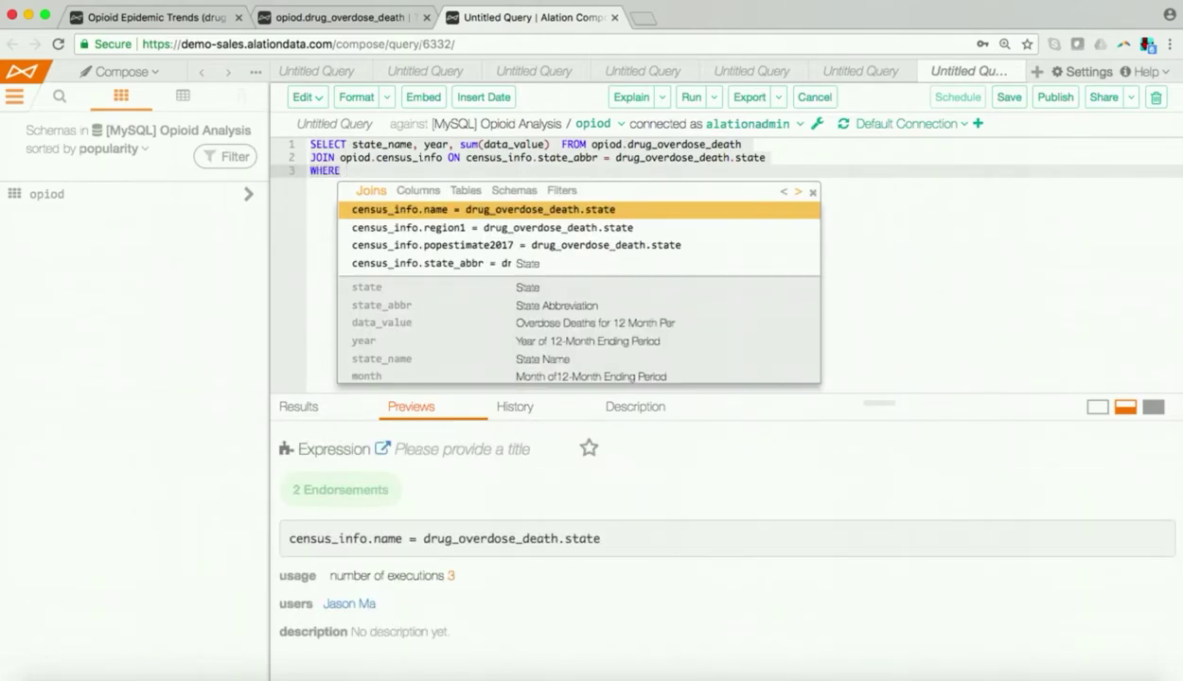
{"action": "type", "text": "all"}
{"action": "key", "text": "Down"}
{"action": "key", "text": "Return"}
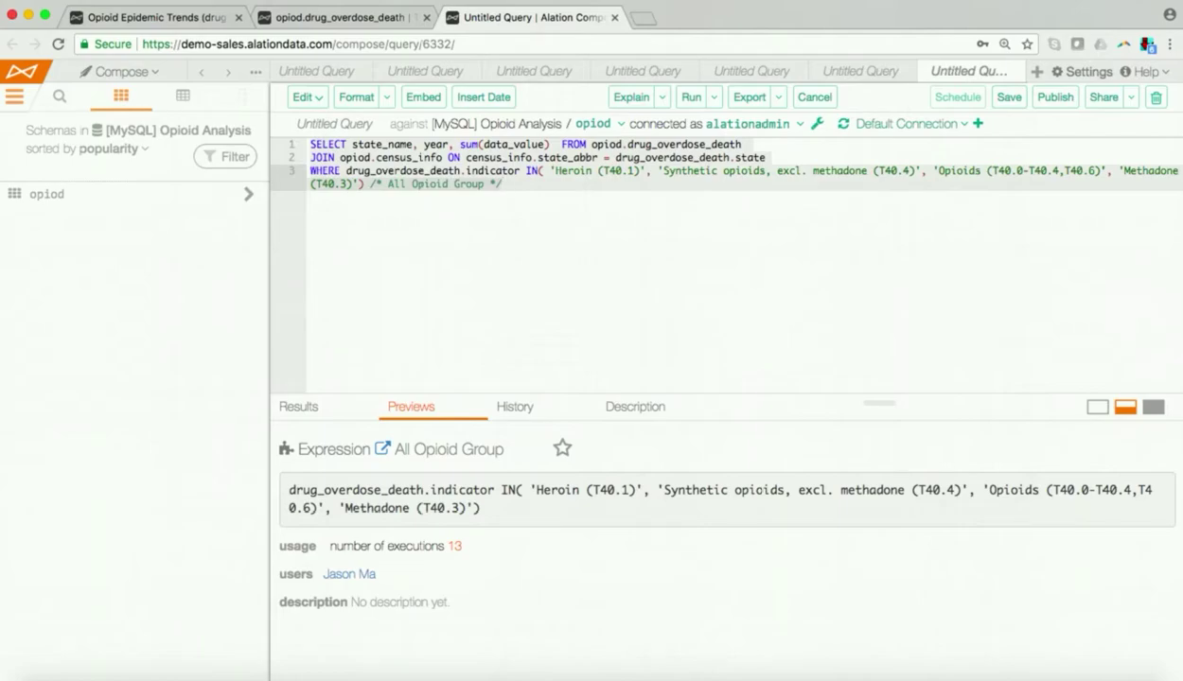
Step: Extend the WHERE clause with the conditions year = 2017 and month = 'June'
{"action": "type", "text": "and ye"}
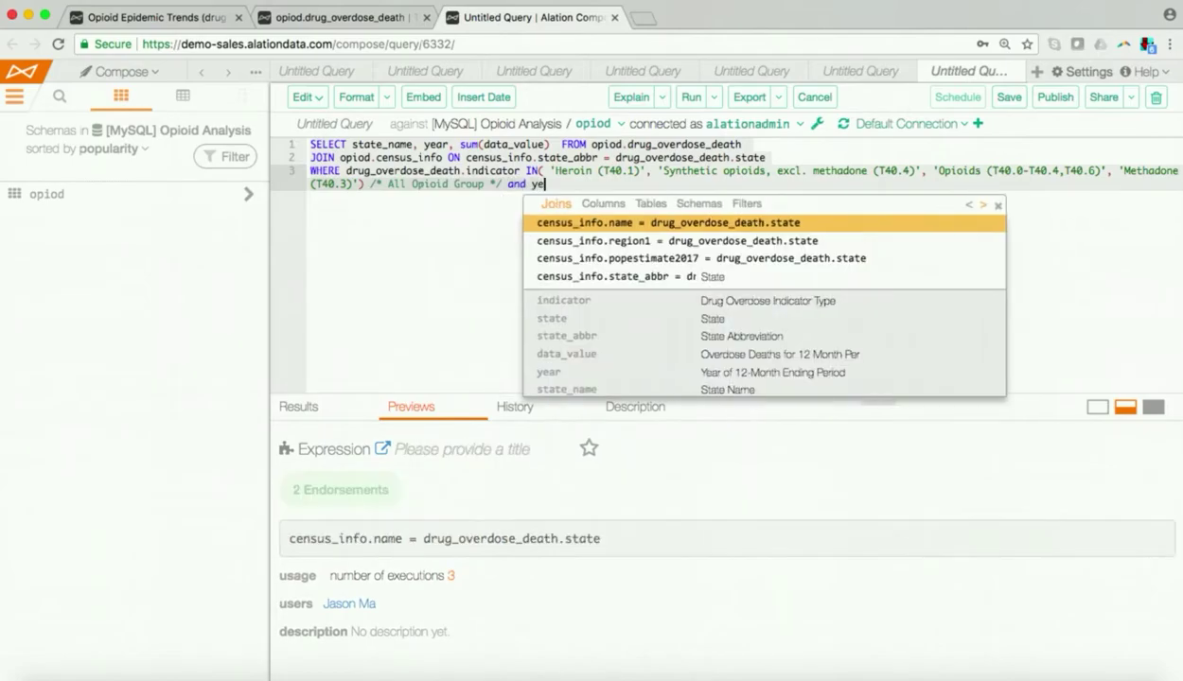
{"action": "type", "text": "ar ="}
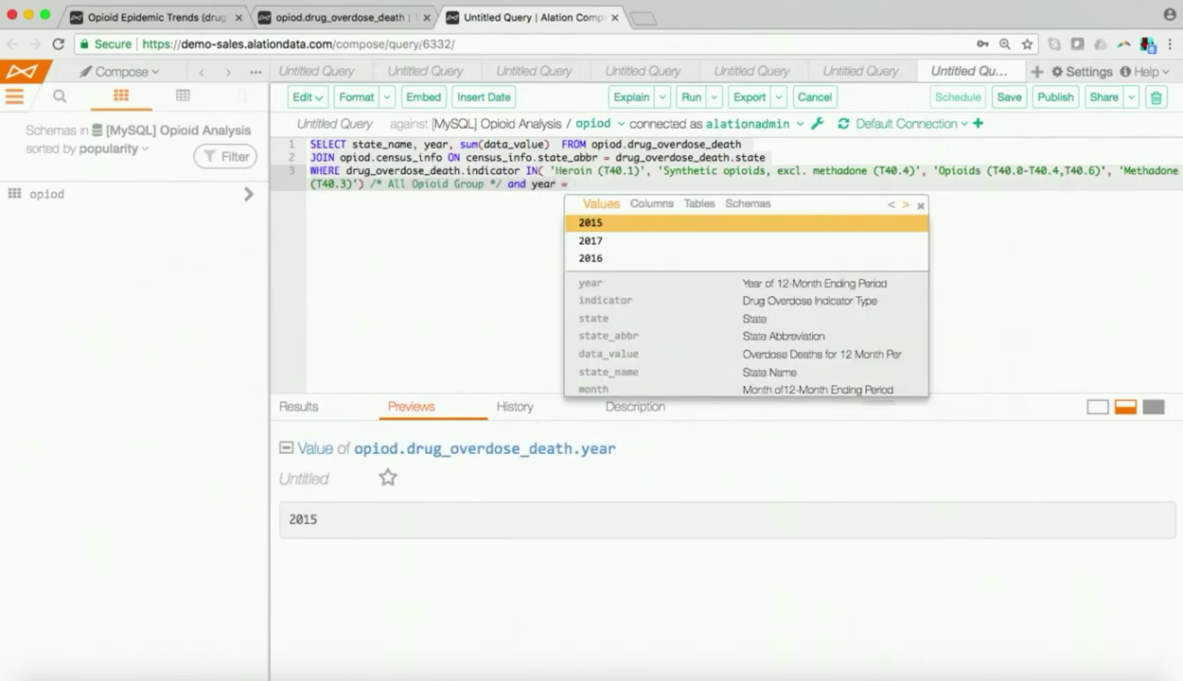
{"action": "key", "text": "Down"}
{"action": "key", "text": "Return"}
{"action": "type", "text": "and "}
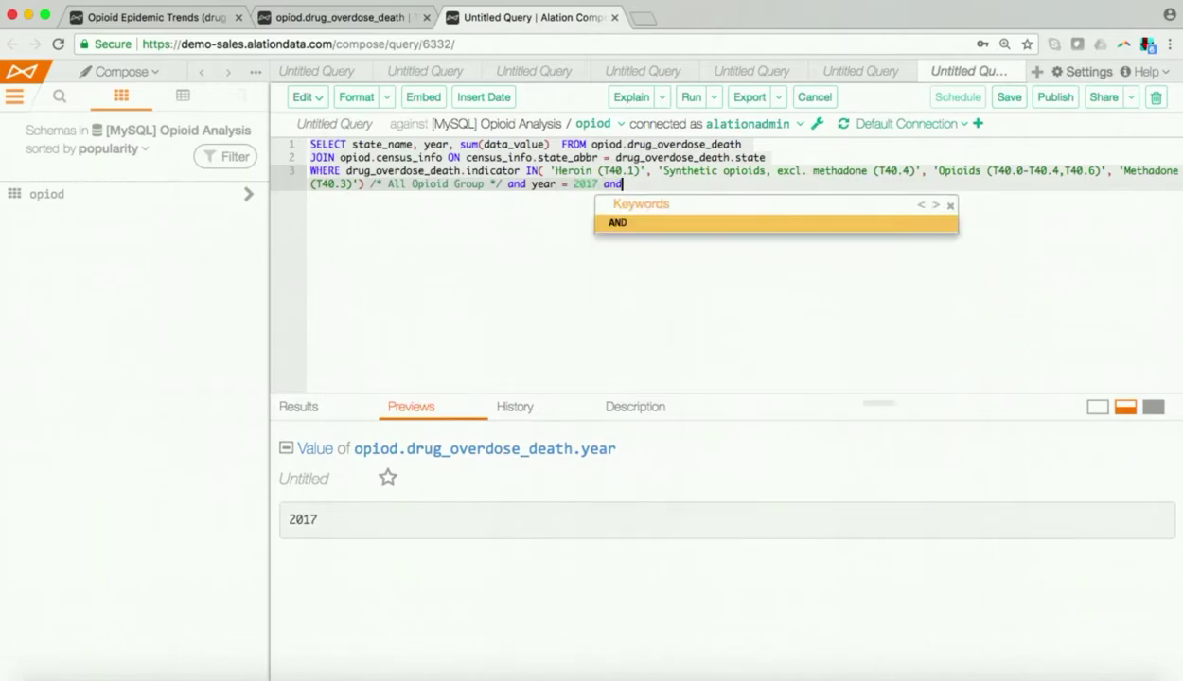
{"action": "type", "text": "mont"}
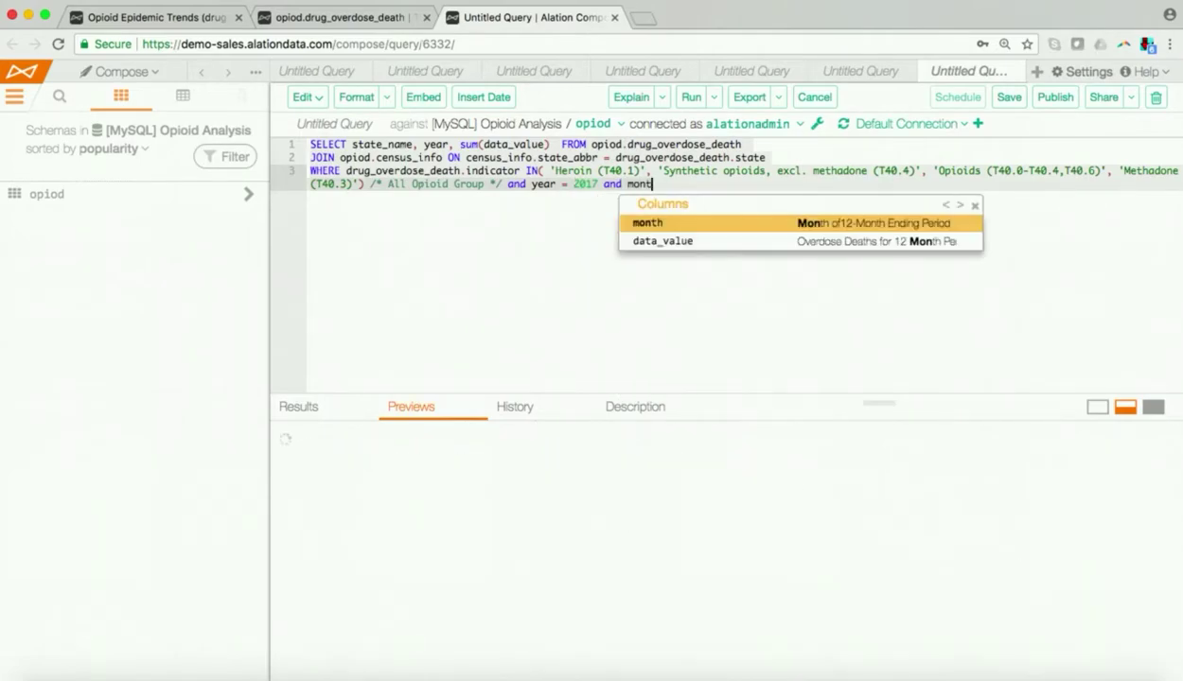
{"action": "type", "text": "h = 'Ju"}
{"action": "key", "text": "Return"}
Step: Group the query by state_name and run it
{"action": "key", "text": "Return"}
{"action": "type", "text": "GROUP BY "}
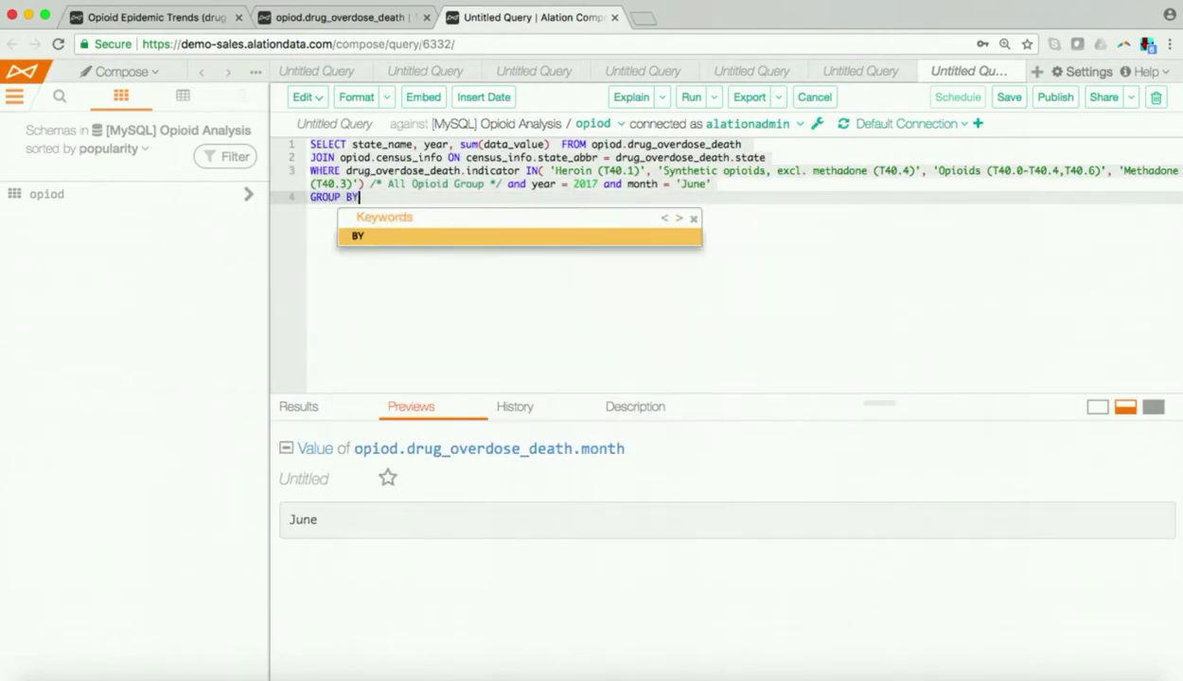
{"action": "type", "text": "stat"}
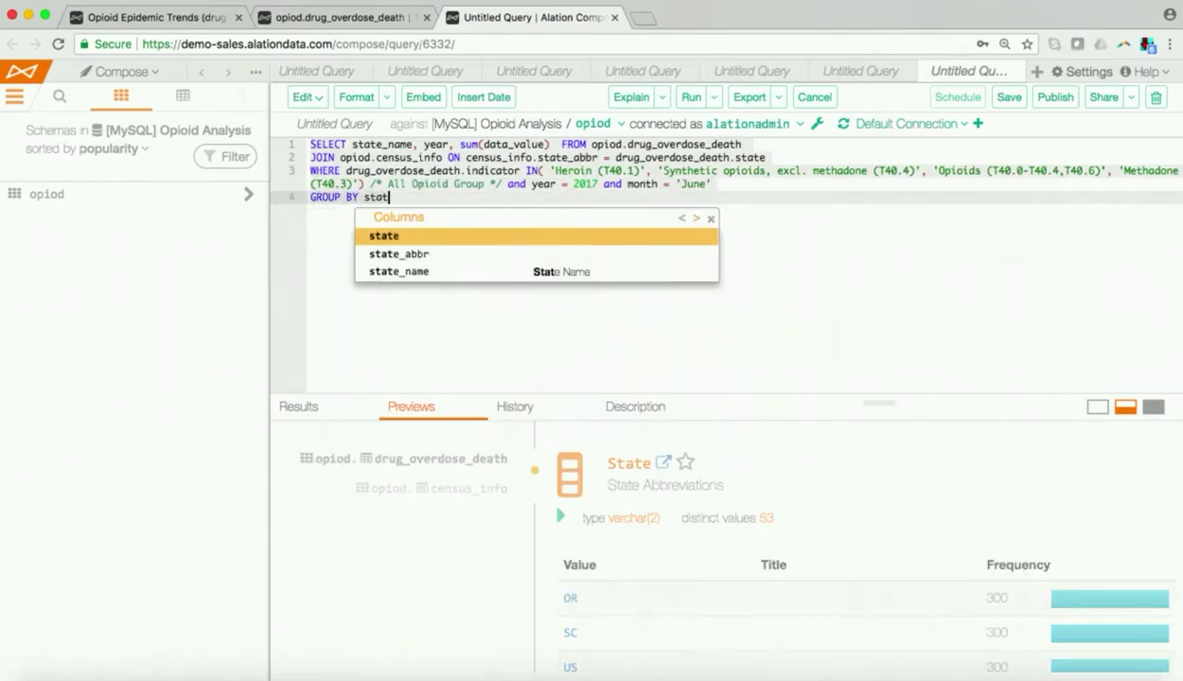
{"action": "key", "text": "Down"}
{"action": "key", "text": "Down"}
{"action": "key", "text": "Return"}
{"action": "left_click", "coordinate": [691, 97]}
{"action": "left_click", "coordinate": [1077, 672]}
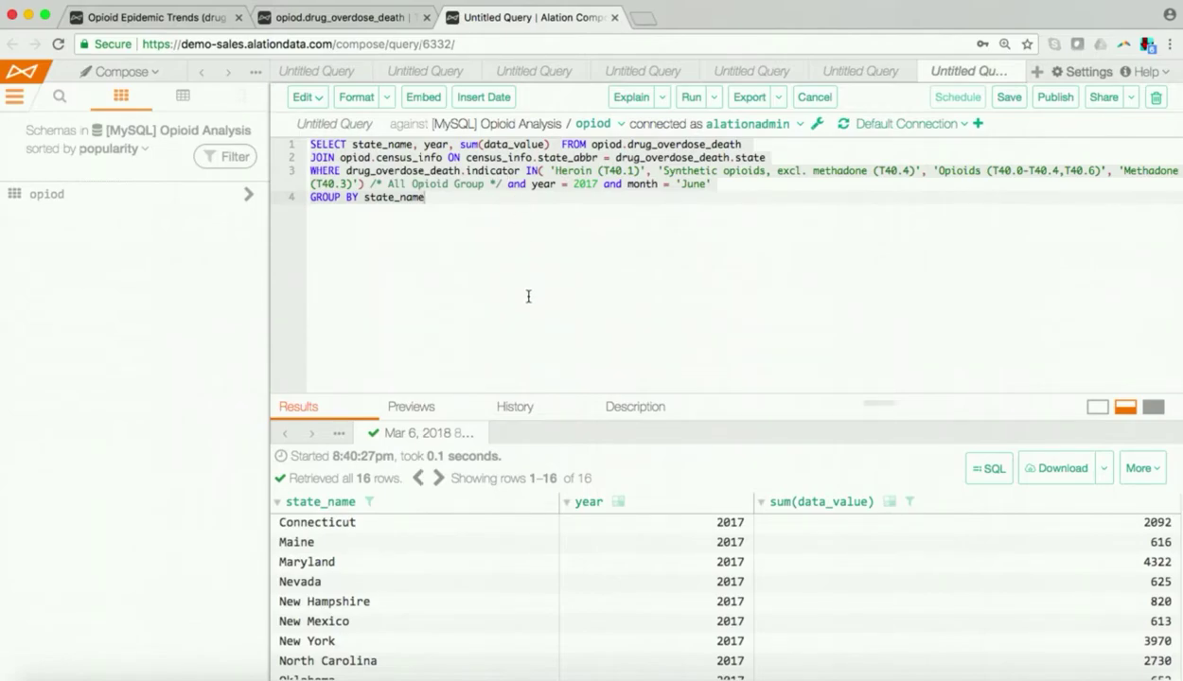
{"action": "key", "text": "super+Return"}
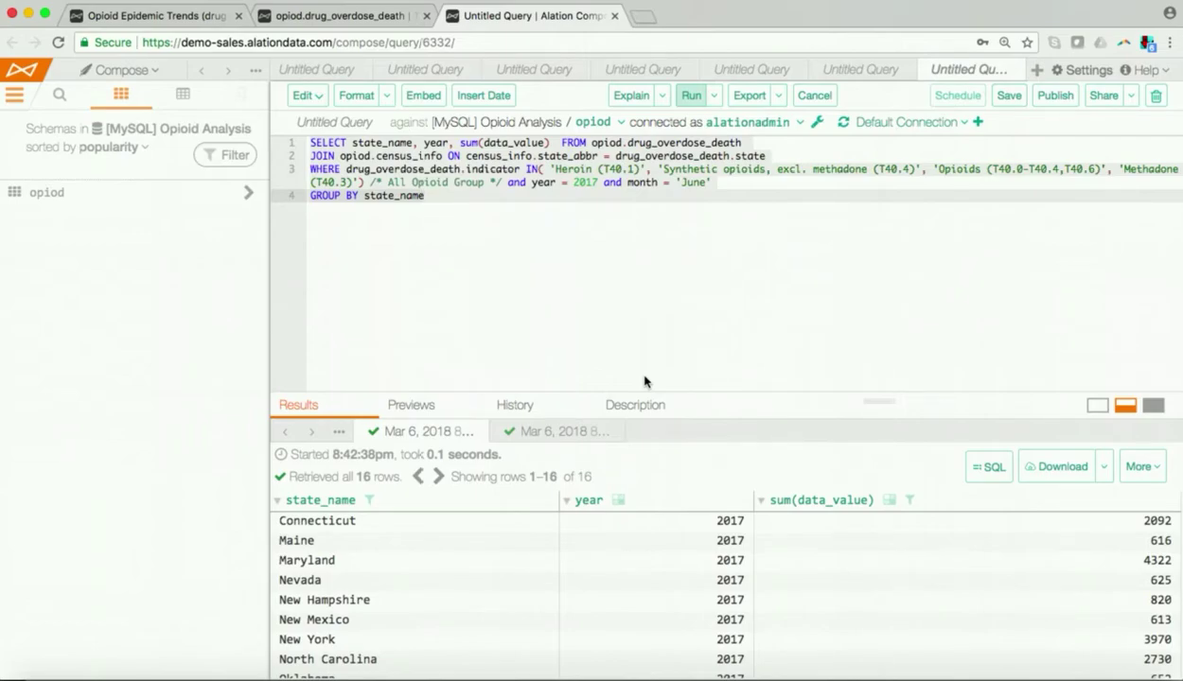
Step: From the Opioid Epidemic Trends article, search the catalog for "percent change opioids" and open the Percent Change Opioid Deaths 2015-2017 query
{"action": "left_click", "coordinate": [167, 17]}
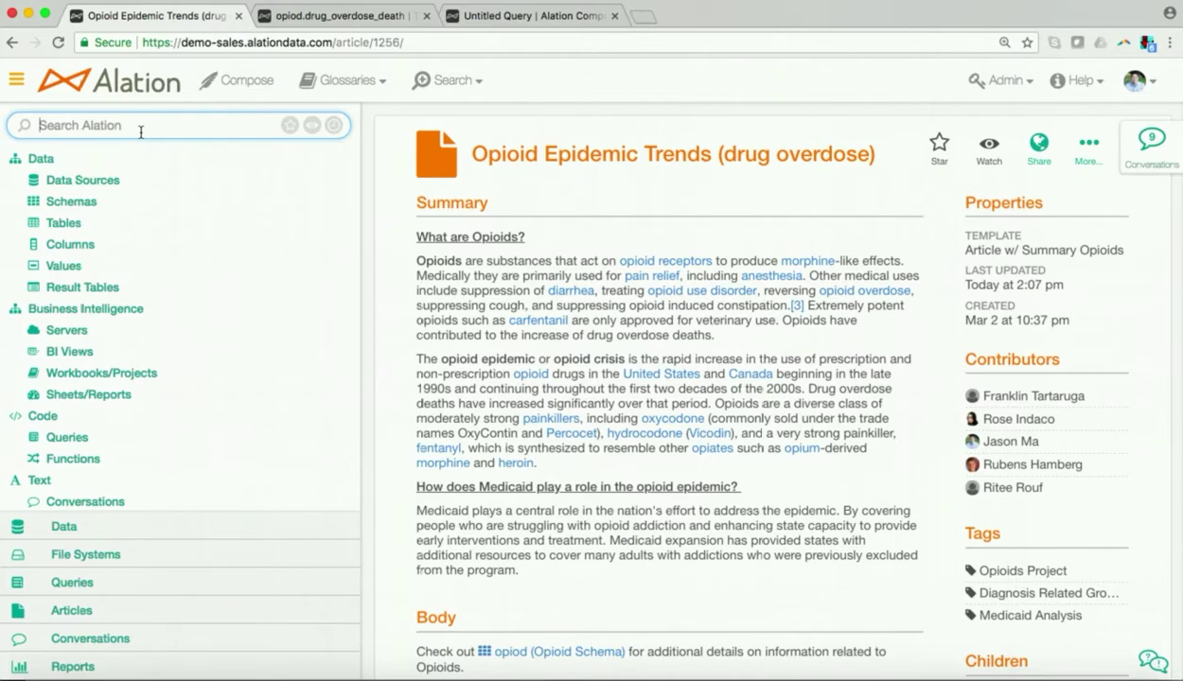
{"action": "type", "text": "percent"}
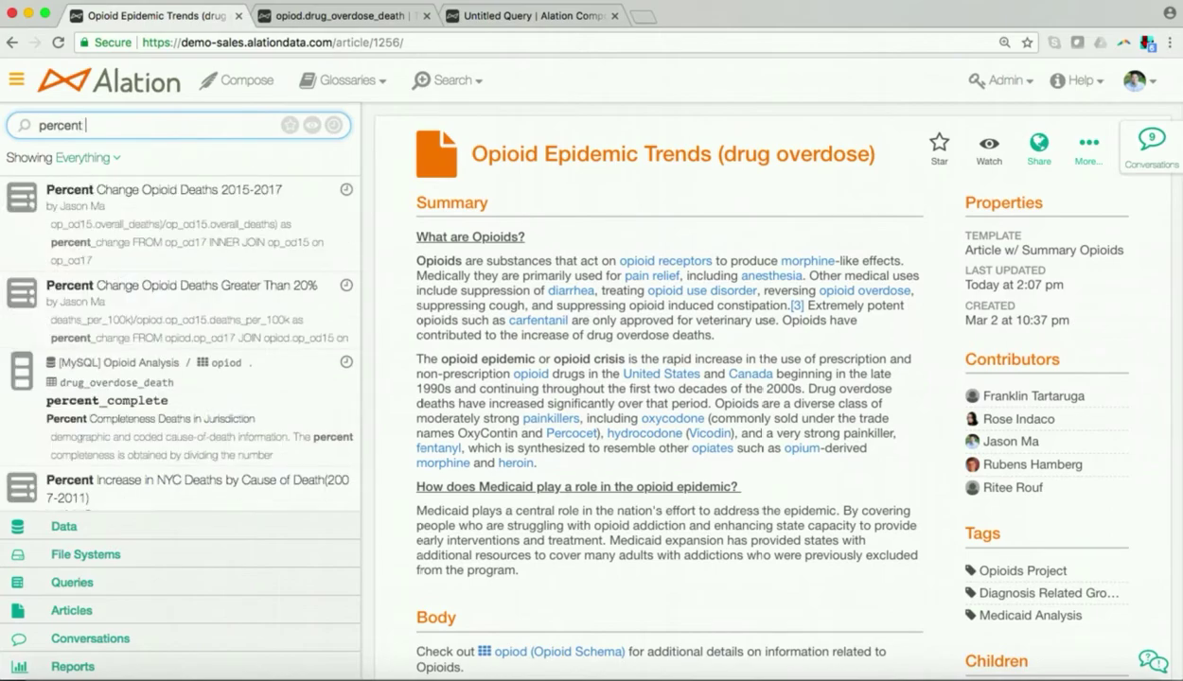
{"action": "type", "text": " change opoi"}
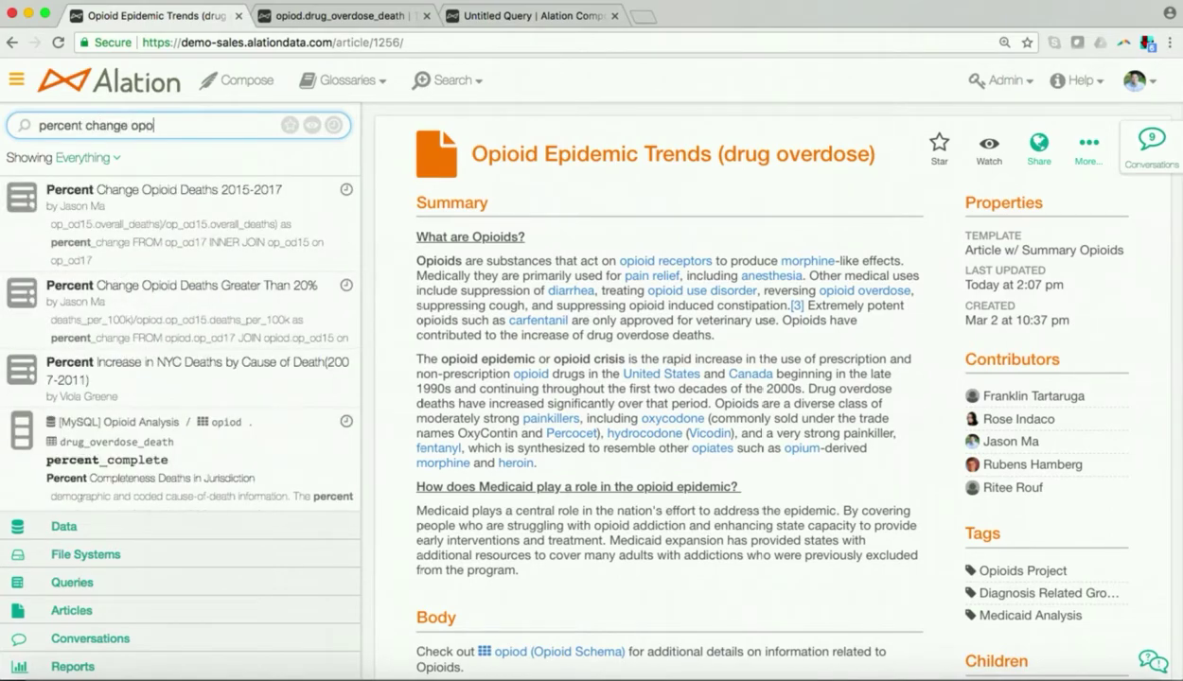
{"action": "key", "text": "BackSpace"}
{"action": "key", "text": "BackSpace"}
{"action": "type", "text": "ioids"}
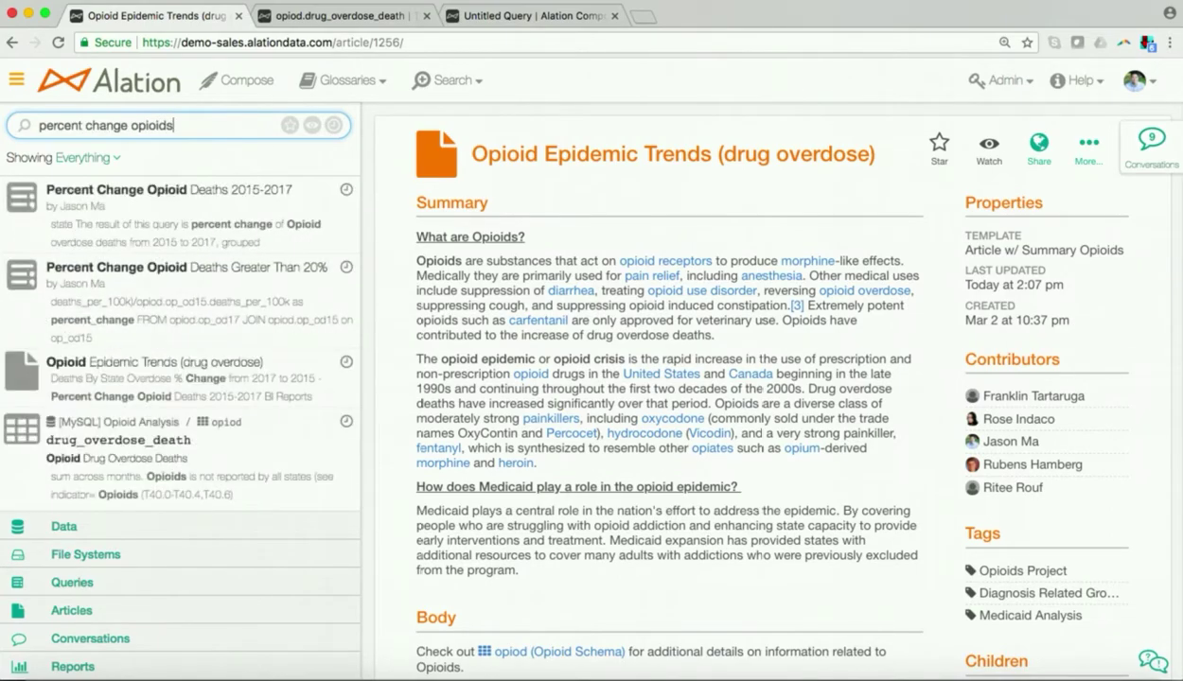
{"action": "left_click", "coordinate": [123, 207]}
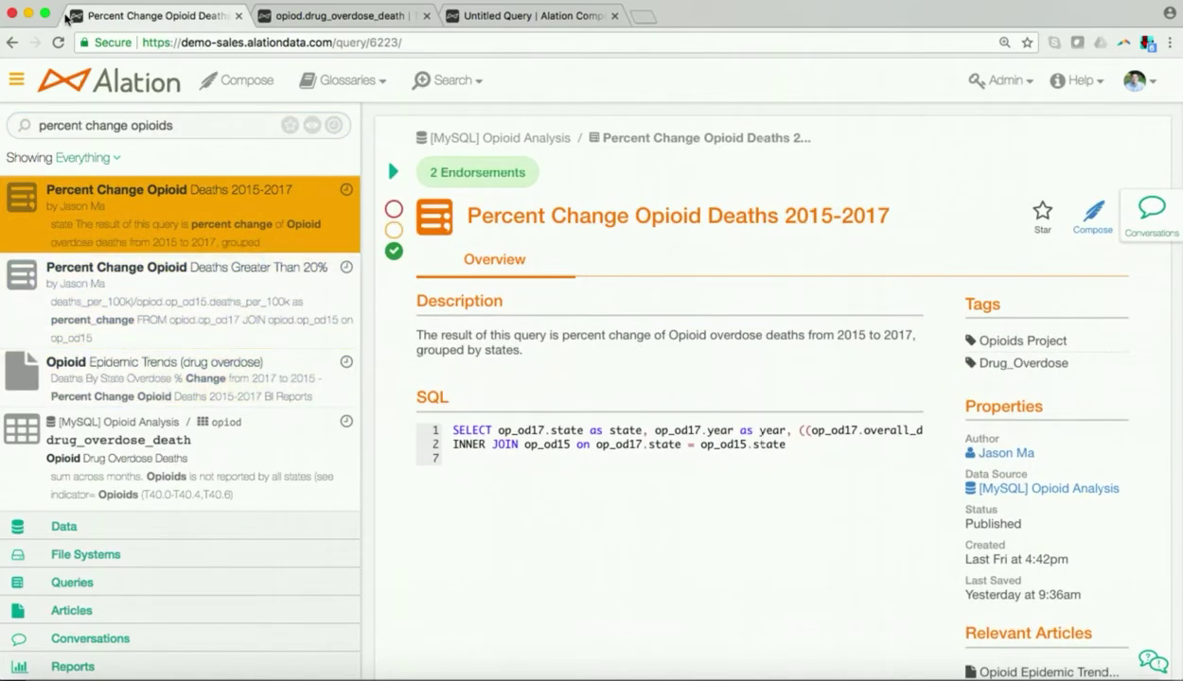
Step: Collapse the catalog search sidebar and check the query's endorsements
{"action": "left_click", "coordinate": [21, 78]}
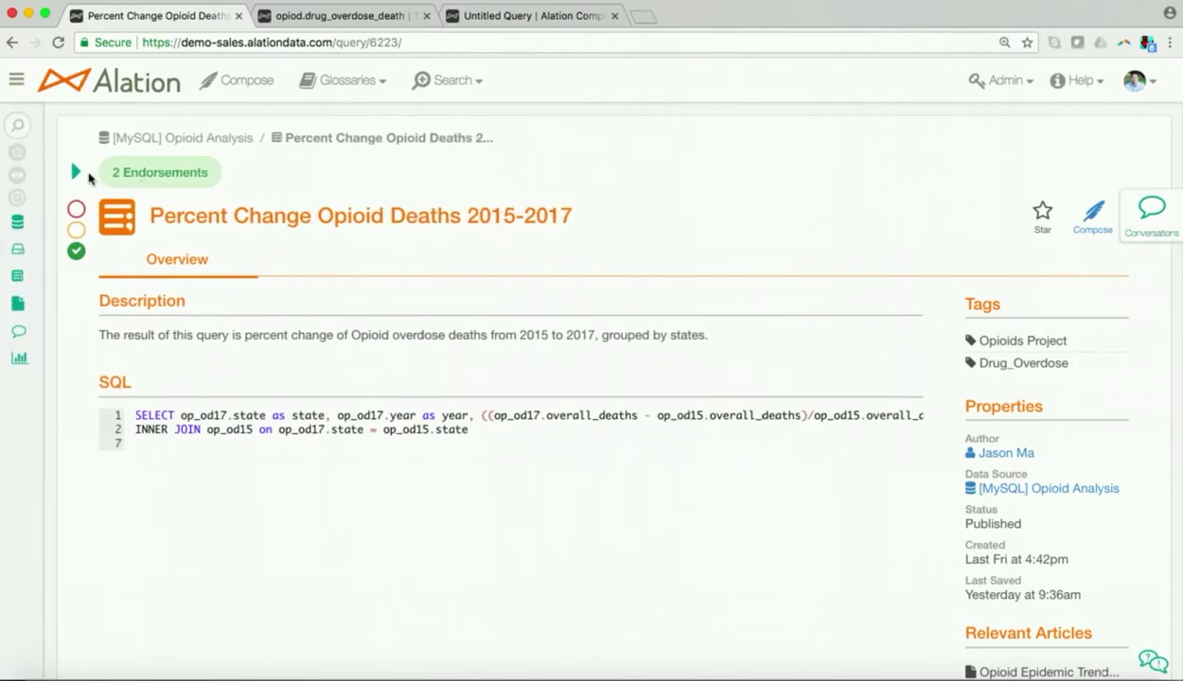
{"action": "left_click", "coordinate": [75, 177]}
{"action": "left_click", "coordinate": [76, 179]}
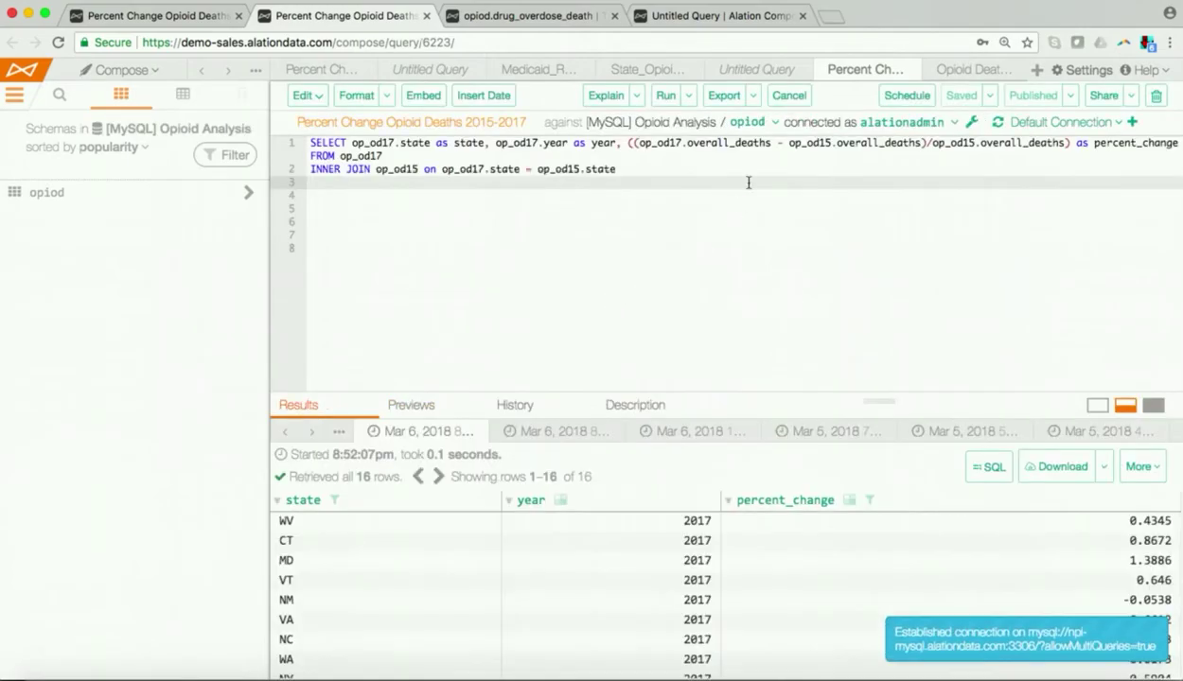
Step: Run the Percent Change Opioid Deaths 2015-2017 query and copy the Tableau access code for its results
{"action": "left_click", "coordinate": [666, 96]}
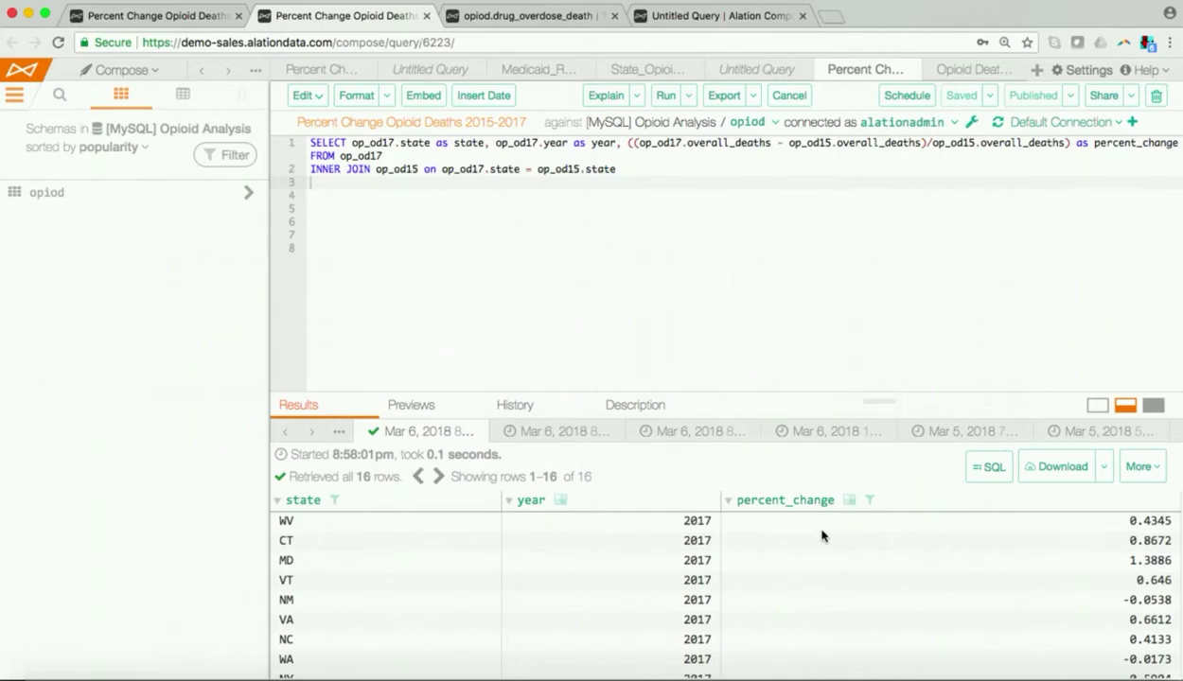
{"action": "left_click", "coordinate": [1144, 468]}
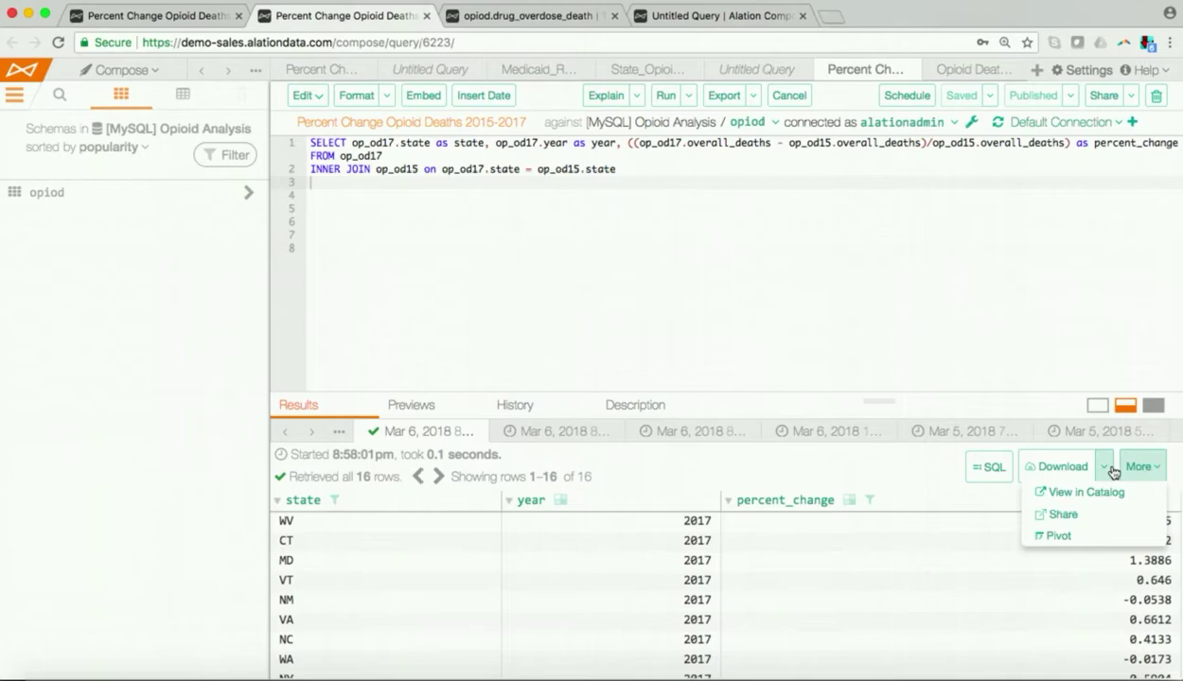
{"action": "left_click", "coordinate": [1112, 470]}
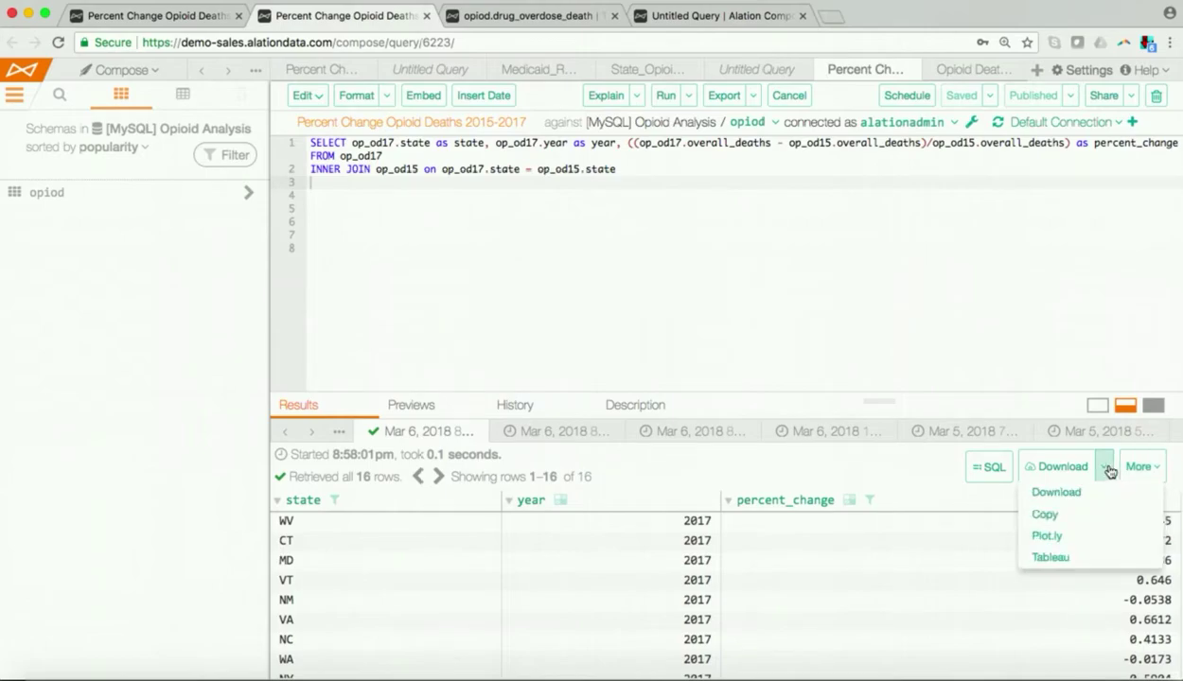
{"action": "left_click", "coordinate": [1080, 558]}
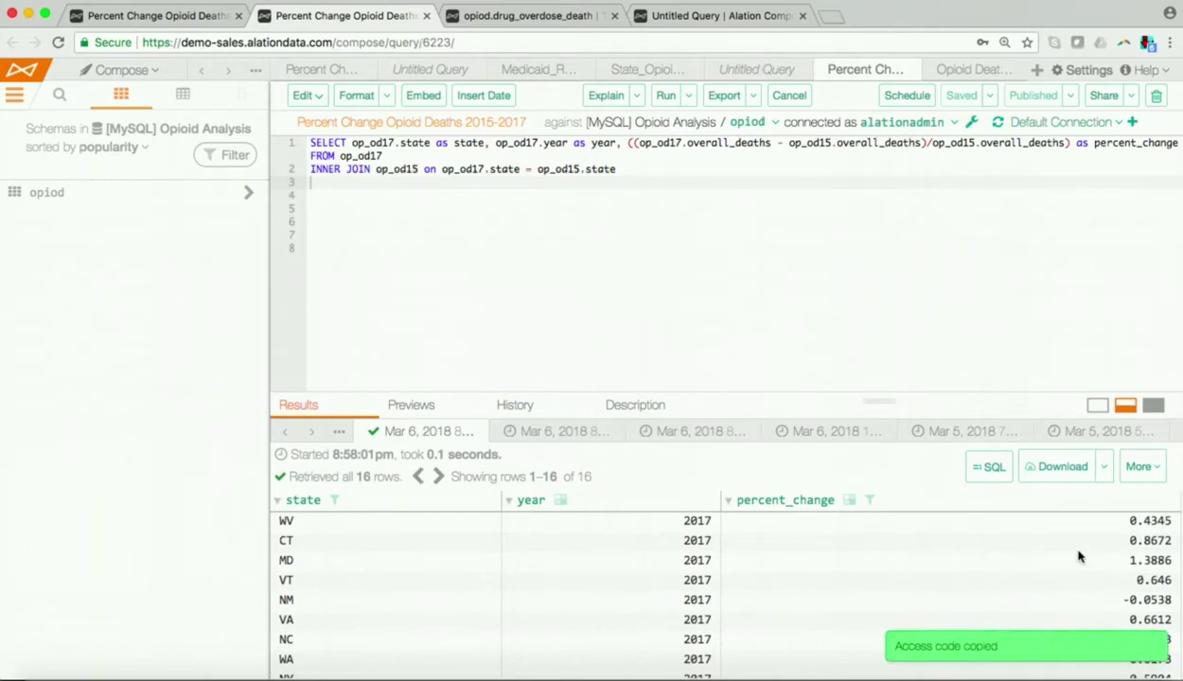
Step: Switch to Tableau Desktop, paste the result access token into the Alation web data connector, and open a worksheet on the imported data
{"action": "key", "text": "ctrl+Right"}
{"action": "left_click", "coordinate": [601, 322]}
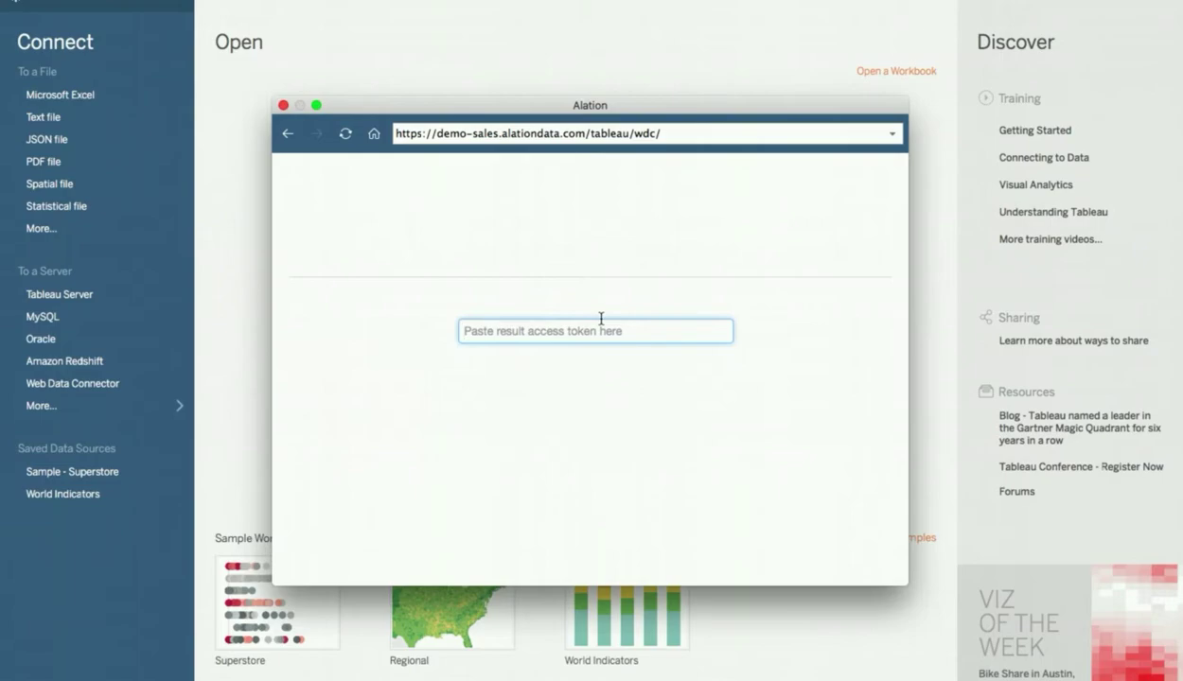
{"action": "key", "text": "super+v"}
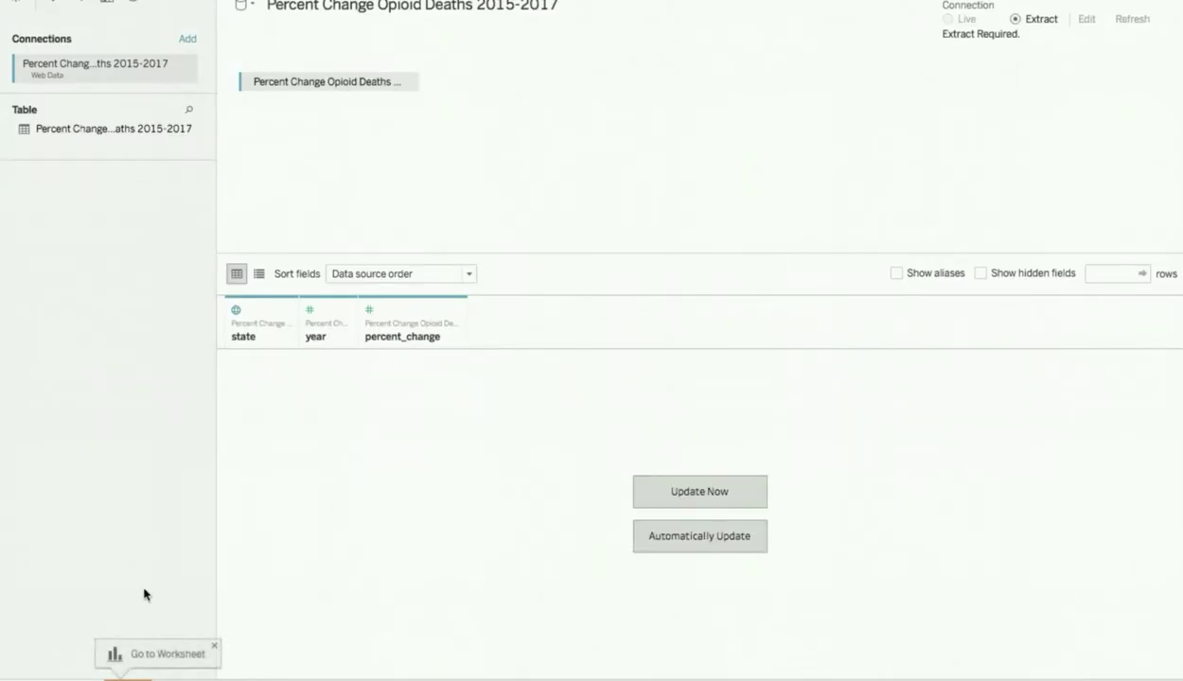
{"action": "left_click", "coordinate": [697, 491]}
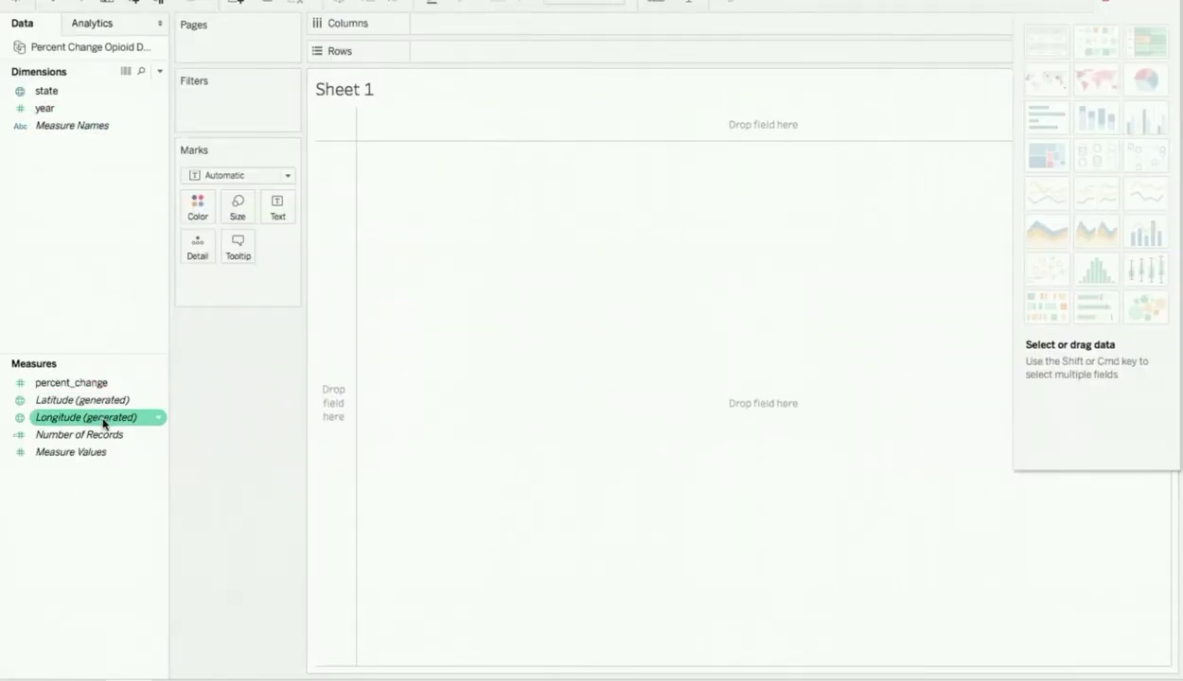
Step: Build a symbol map with Longitude (generated) on Columns, Latitude (generated) on Rows, and state as the mark color
{"action": "left_click_drag", "start_coordinate": [105, 424], "coordinate": [464, 26]}
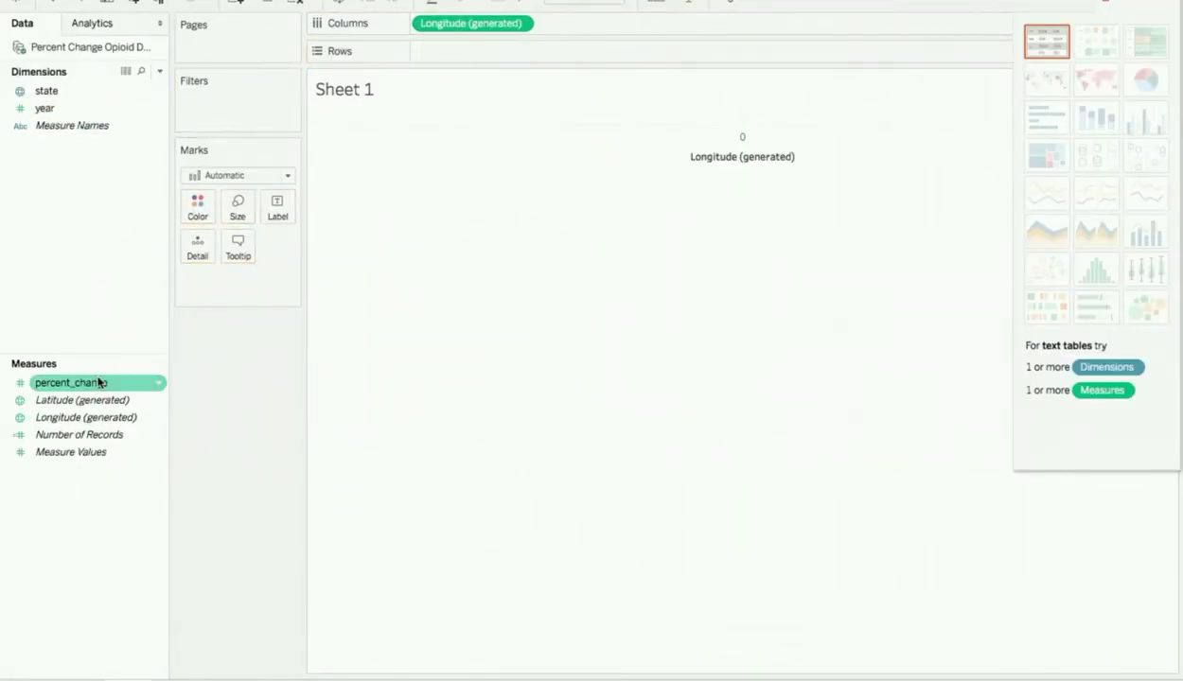
{"action": "left_click_drag", "start_coordinate": [124, 399], "coordinate": [526, 51]}
{"action": "left_click_drag", "start_coordinate": [45, 91], "coordinate": [199, 207]}
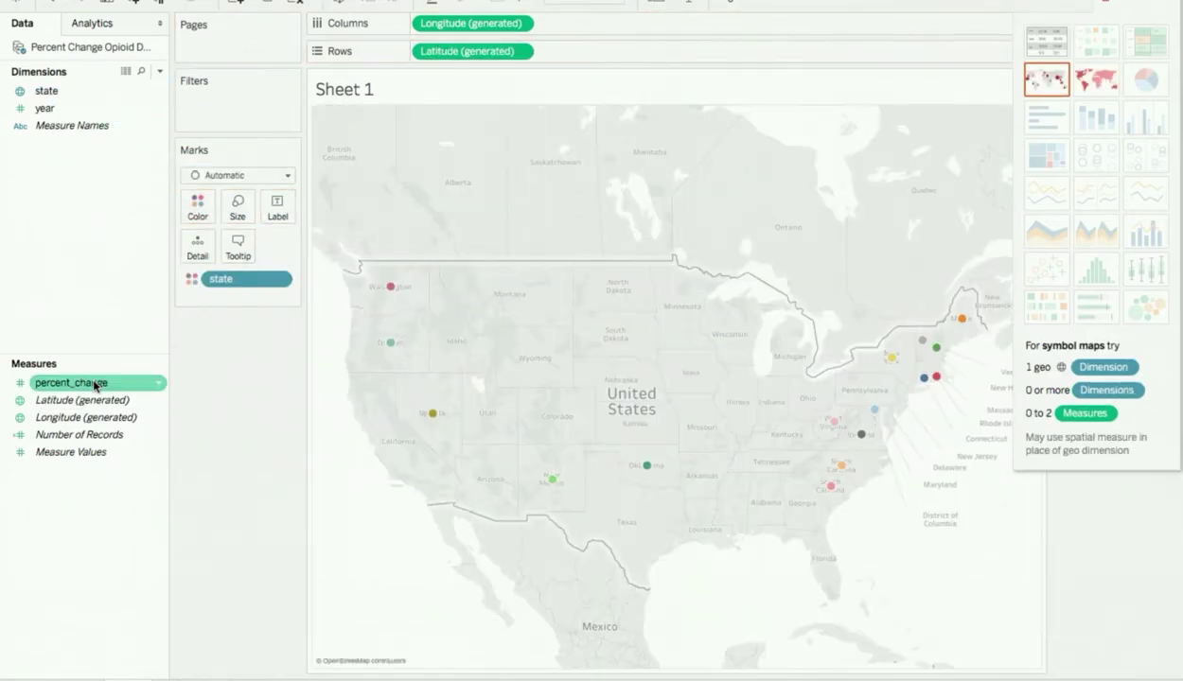
Step: Size the map marks by percent_change and enlarge them to about the middle of the size range
{"action": "left_click_drag", "start_coordinate": [94, 385], "coordinate": [237, 211]}
{"action": "left_click", "coordinate": [238, 213]}
{"action": "left_click_drag", "start_coordinate": [270, 248], "coordinate": [313, 252]}
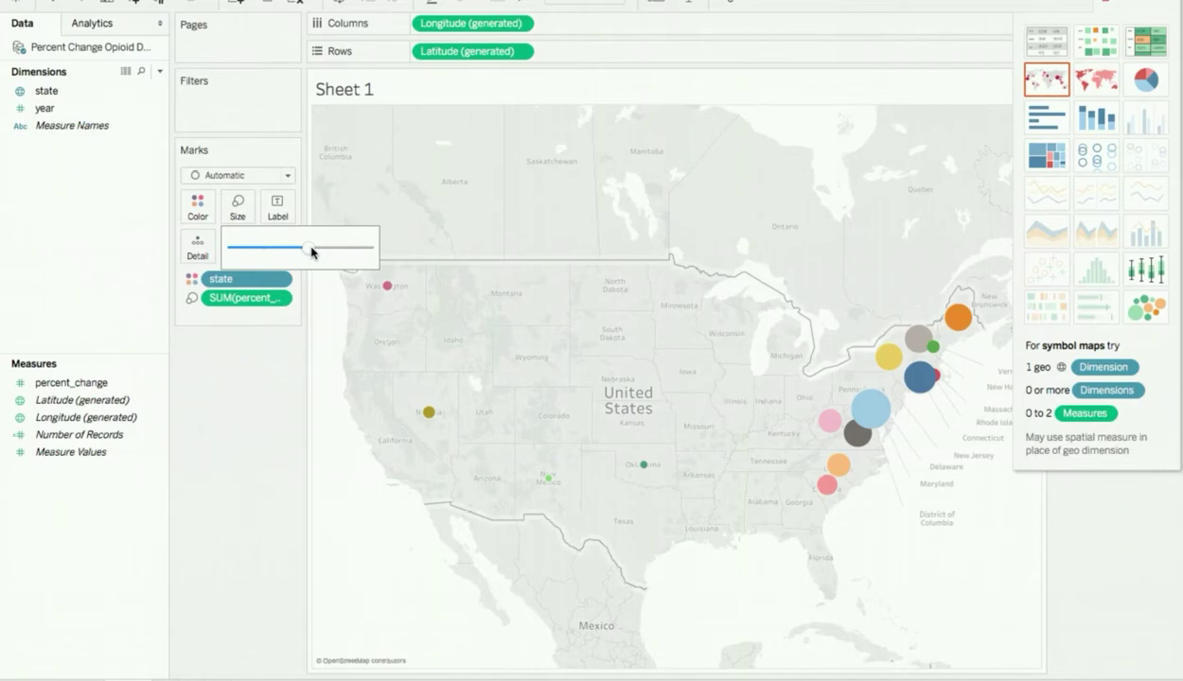
Step: On Tableau Server, view the Opioid Overdose Trends workbook in Medical - Alation Certified as thumbnails, and return to the projects in list layout
{"action": "key", "text": "ctrl+Left"}
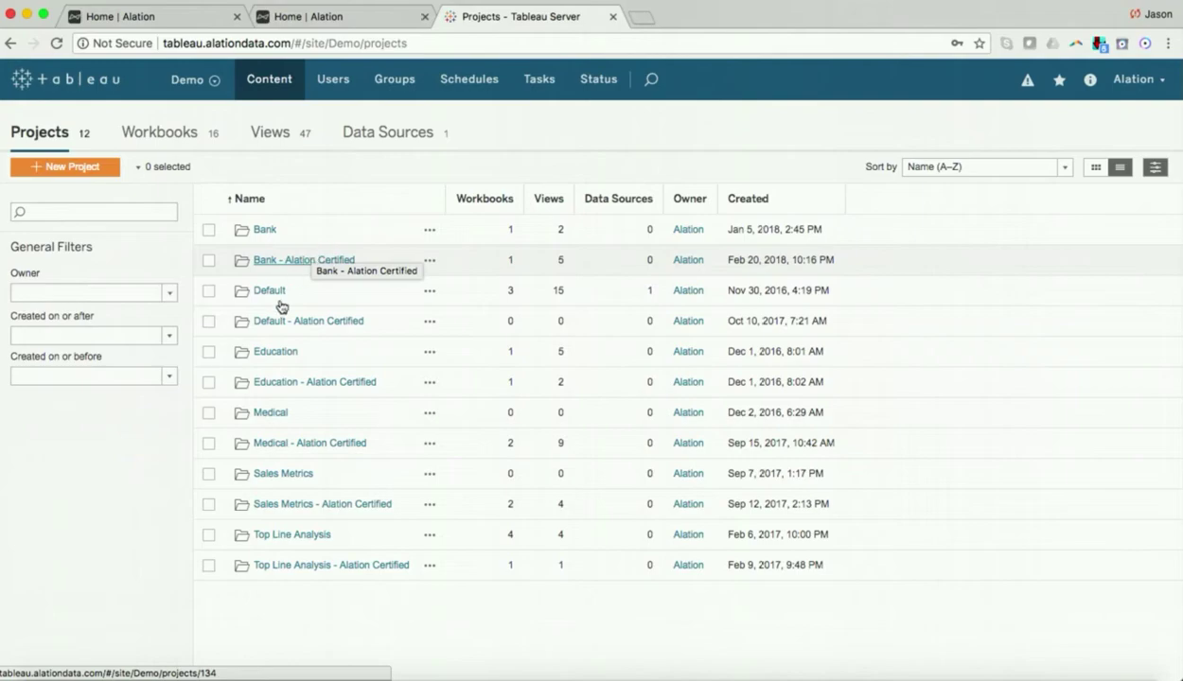
{"action": "left_click", "coordinate": [345, 451]}
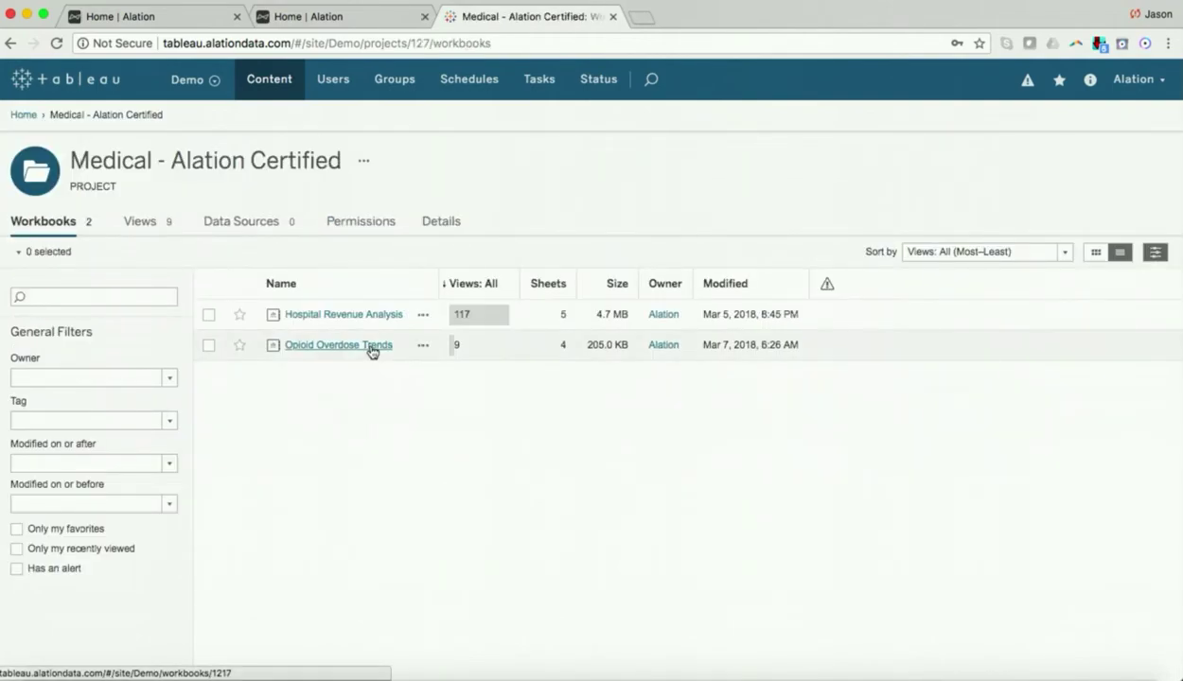
{"action": "left_click", "coordinate": [370, 348]}
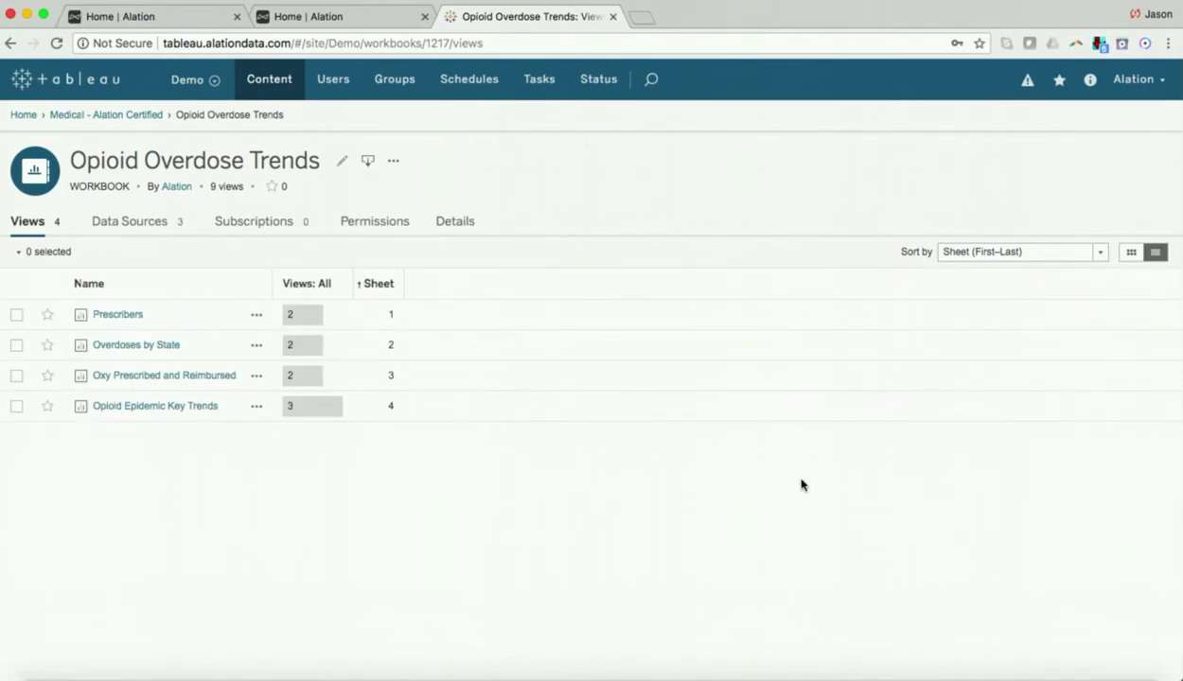
{"action": "left_click", "coordinate": [1131, 253]}
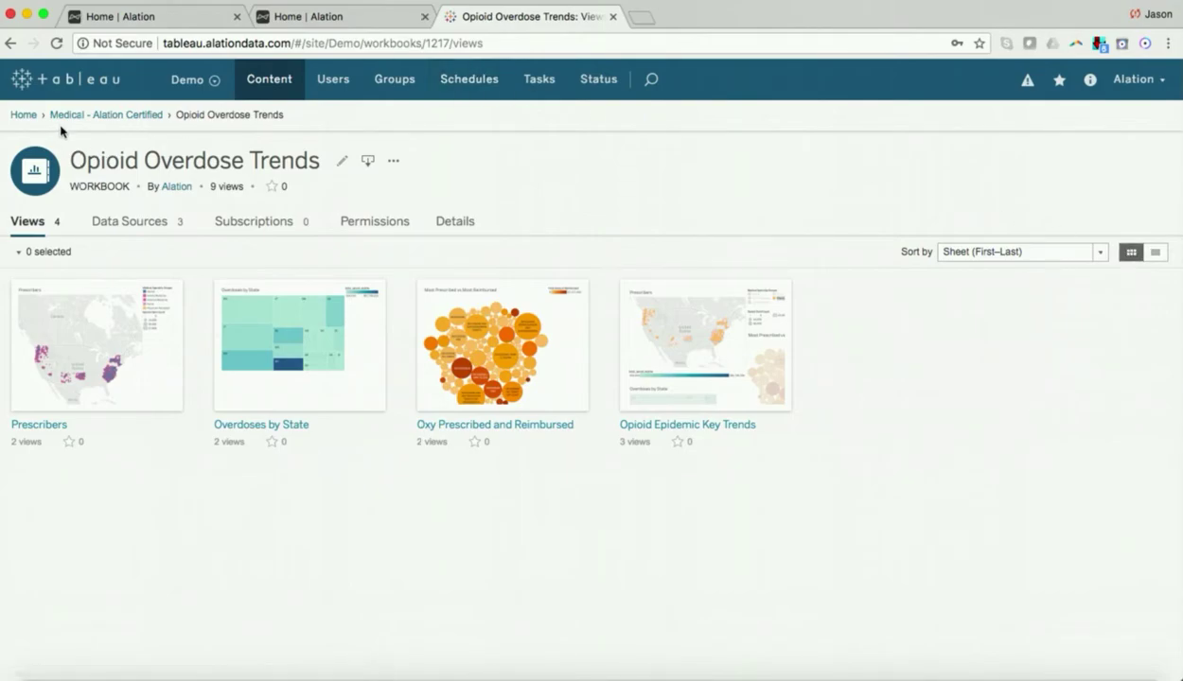
{"action": "left_click", "coordinate": [24, 115]}
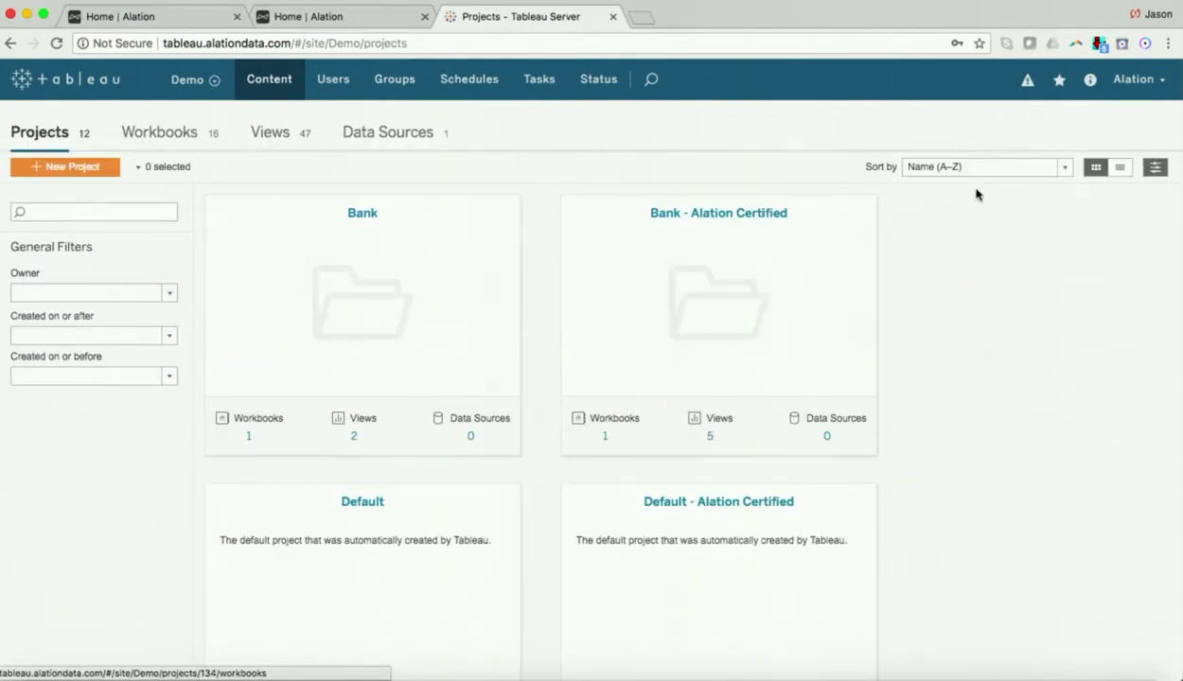
{"action": "left_click", "coordinate": [1119, 176]}
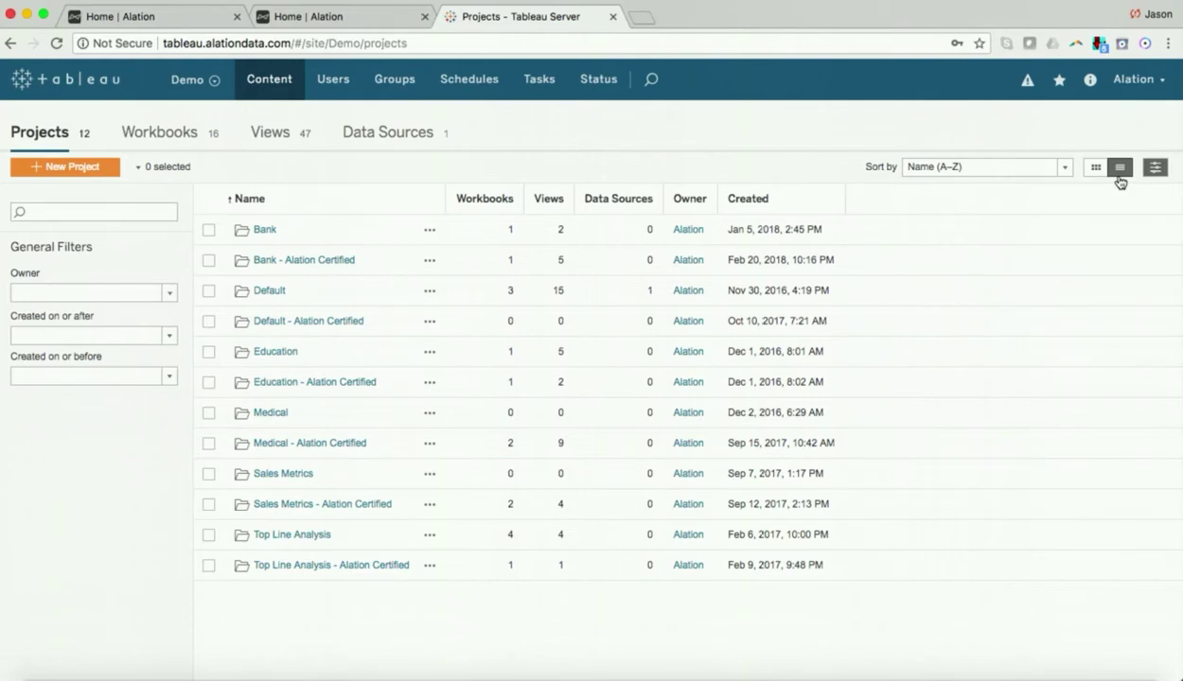
Step: Switch to Alation, search the catalog for "drug utilization" and open the drug_utilization_2017 table
{"action": "left_click", "coordinate": [163, 19]}
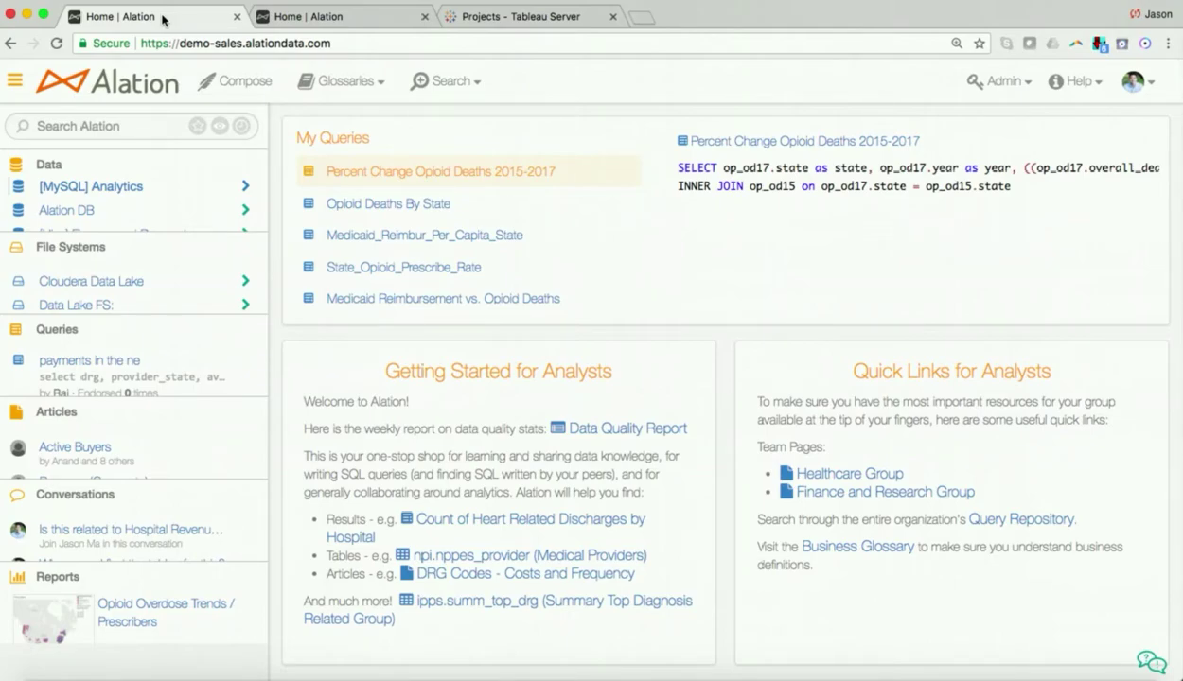
{"action": "left_click", "coordinate": [78, 124]}
{"action": "type", "text": "drug utilization"}
{"action": "key", "text": "BackSpace"}
{"action": "key", "text": "BackSpace"}
{"action": "key", "text": "BackSpace"}
{"action": "key", "text": "BackSpace"}
{"action": "type", "text": "tion"}
{"action": "left_click", "coordinate": [144, 189]}
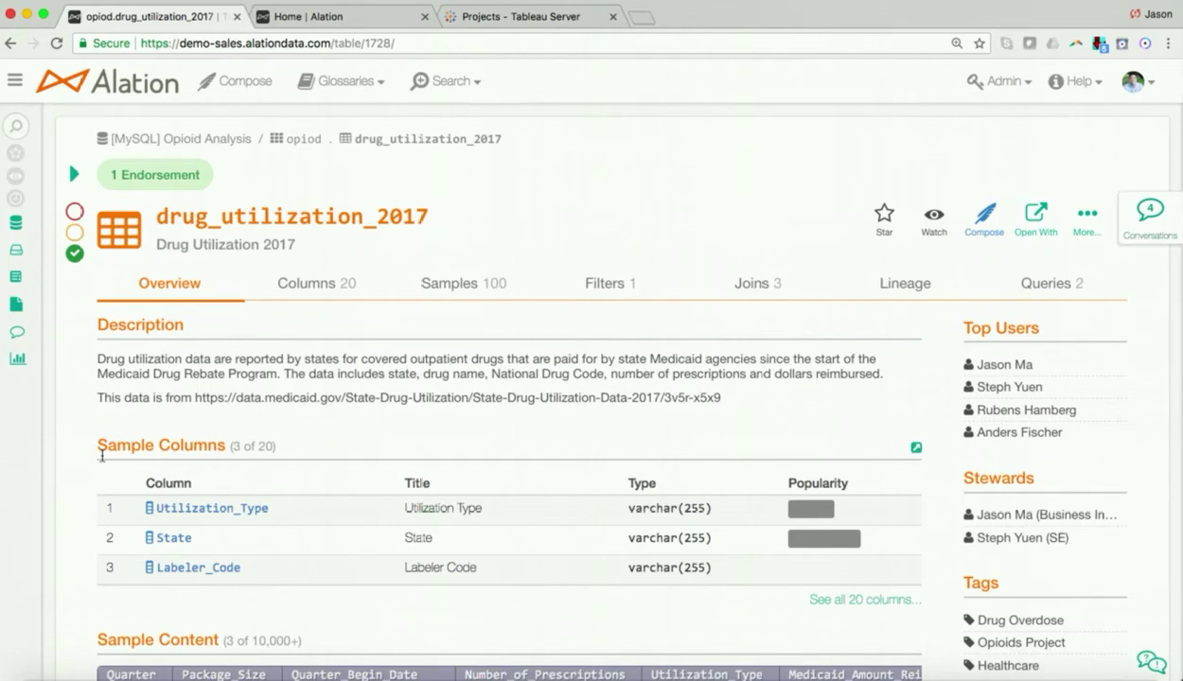
Step: Deprecate the drug_utilization_2017 table with the note "ETL issue, data in this table is stale by 3 months." and expand its trust flags
{"action": "left_click", "coordinate": [78, 212]}
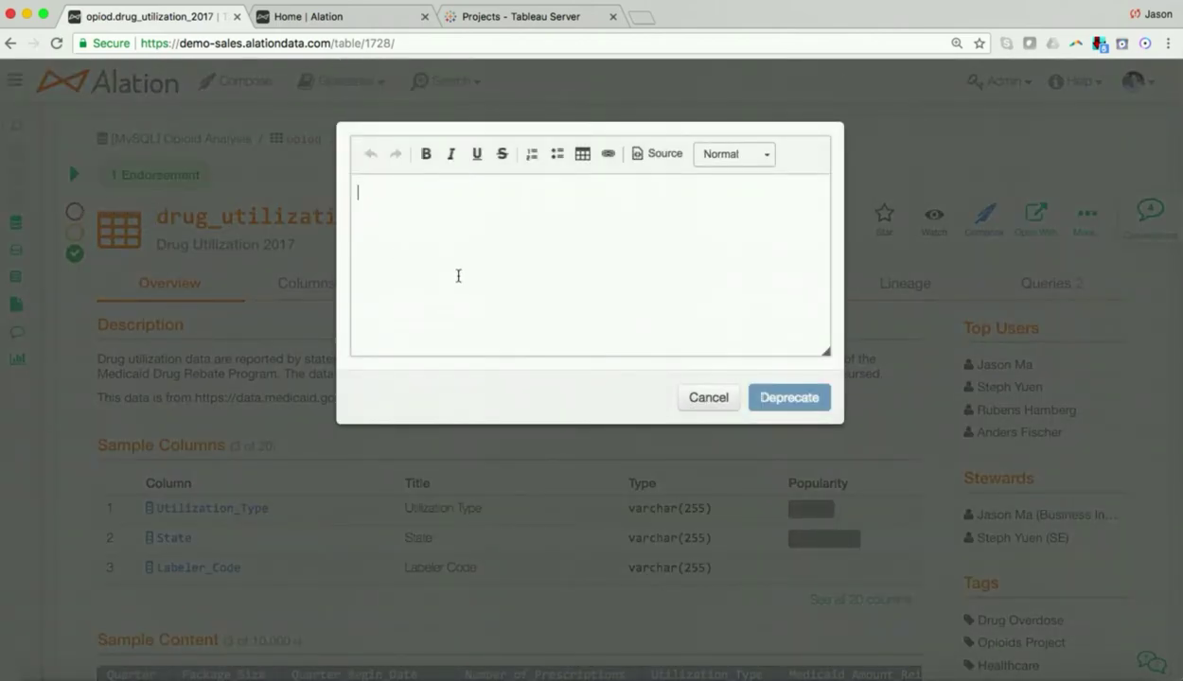
{"action": "type", "text": "ET"}
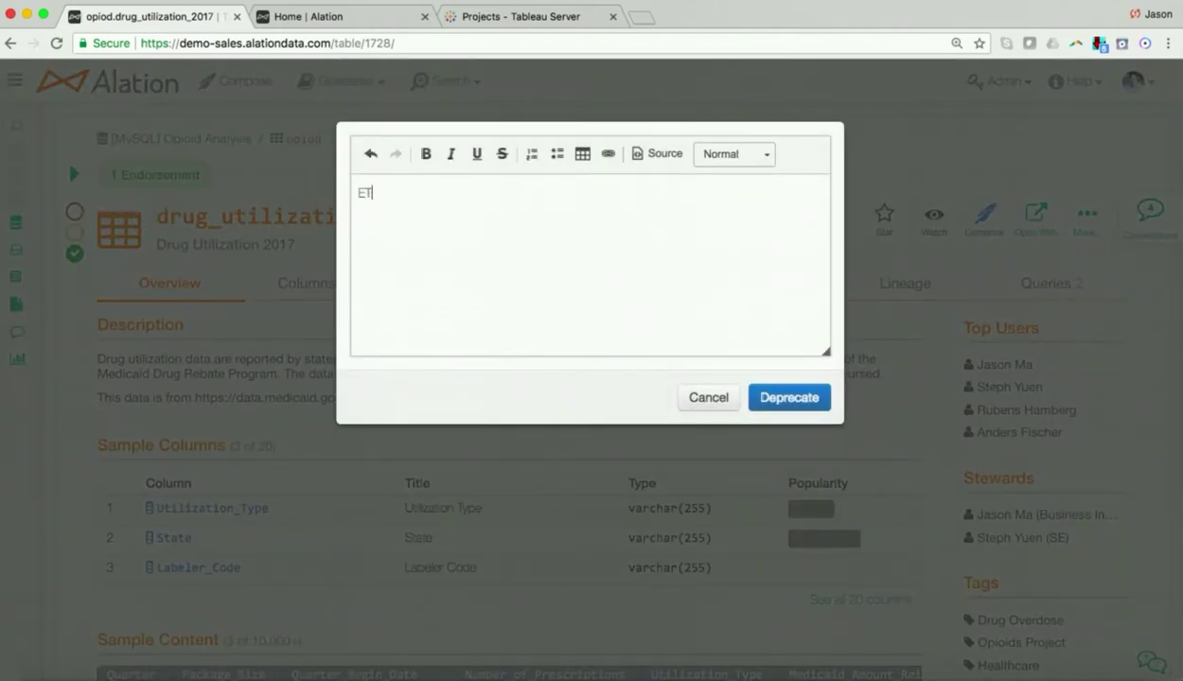
{"action": "type", "text": "L issue, data in the ta"}
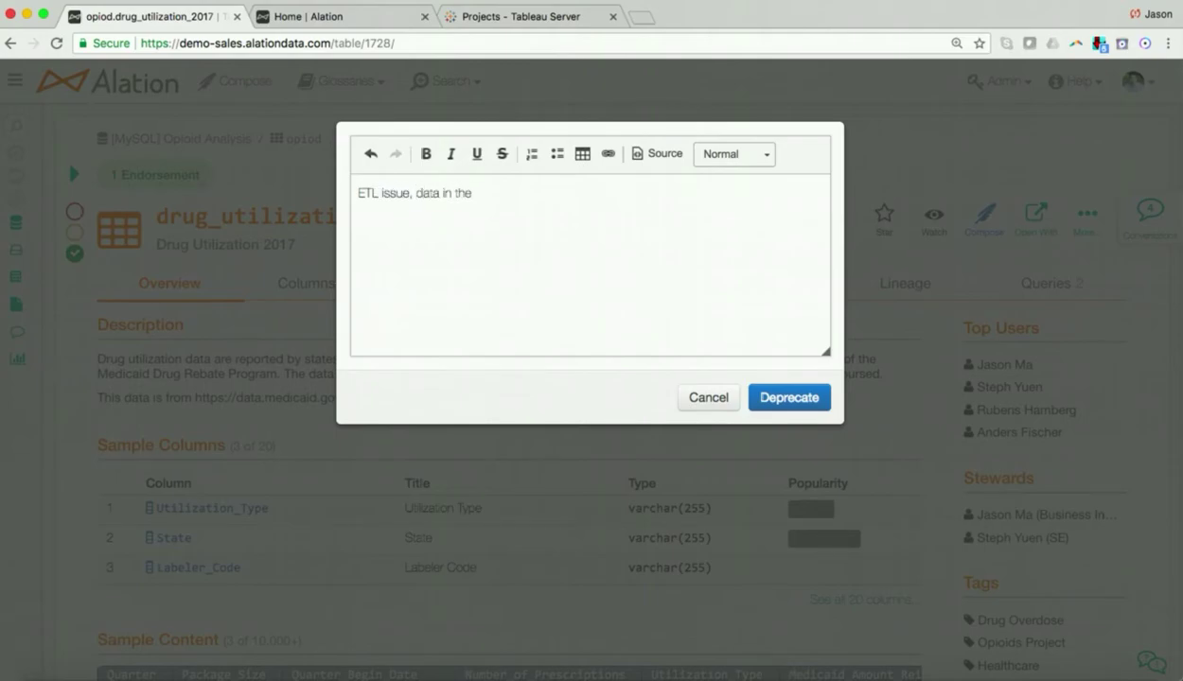
{"action": "key", "text": "BackSpace"}
{"action": "key", "text": "BackSpace"}
{"action": "key", "text": "BackSpace"}
{"action": "key", "text": "BackSpace"}
{"action": "type", "text": "is tble"}
{"action": "key", "text": "BackSpace"}
{"action": "key", "text": "BackSpace"}
{"action": "key", "text": "BackSpace"}
{"action": "key", "text": "BackSpace"}
{"action": "key", "text": "BackSpace"}
{"action": "type", "text": "table is stale by 3 months"}
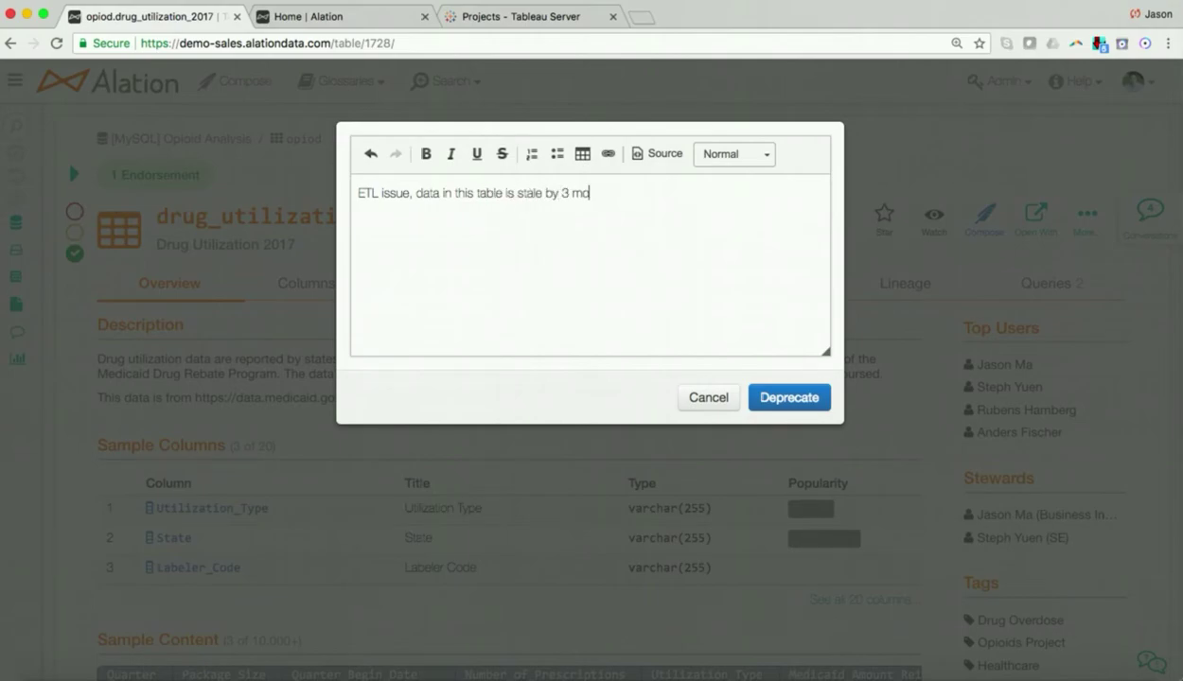
{"action": "type", "text": "."}
{"action": "left_click", "coordinate": [789, 395]}
{"action": "left_click", "coordinate": [101, 179]}
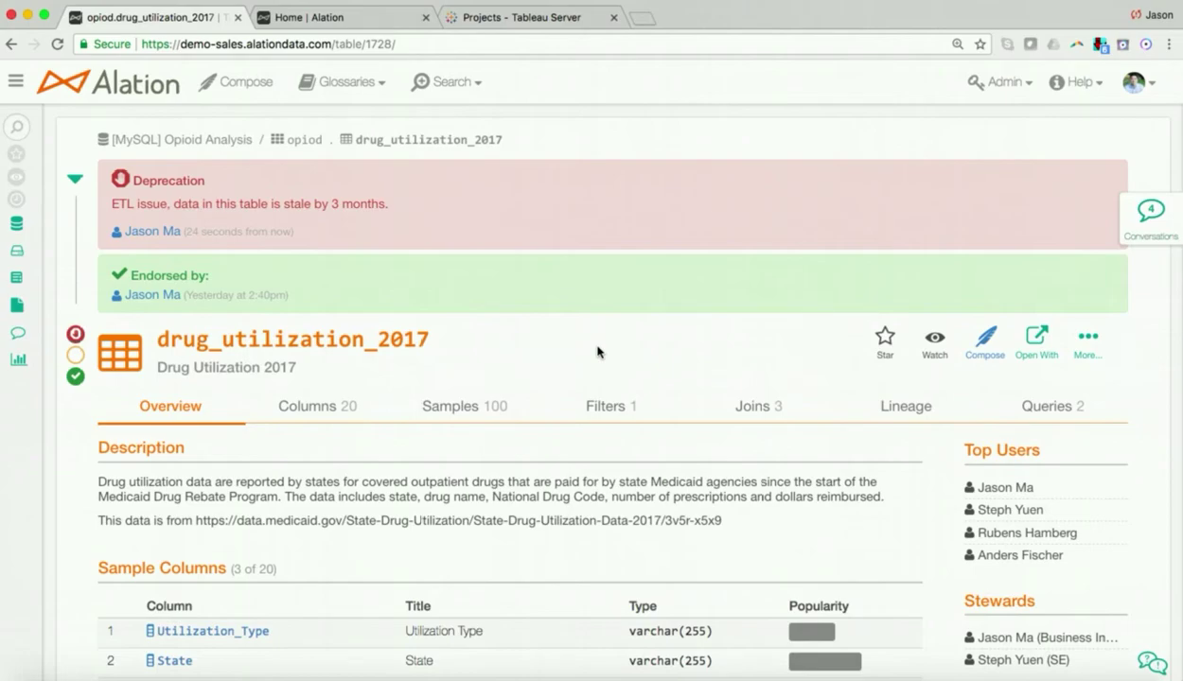
Step: In the other Alation browser tab, search for "opioid key tren", open the Opioid Epidemic Key Trends dashboard and collapse the sidebar
{"action": "left_click", "coordinate": [309, 17]}
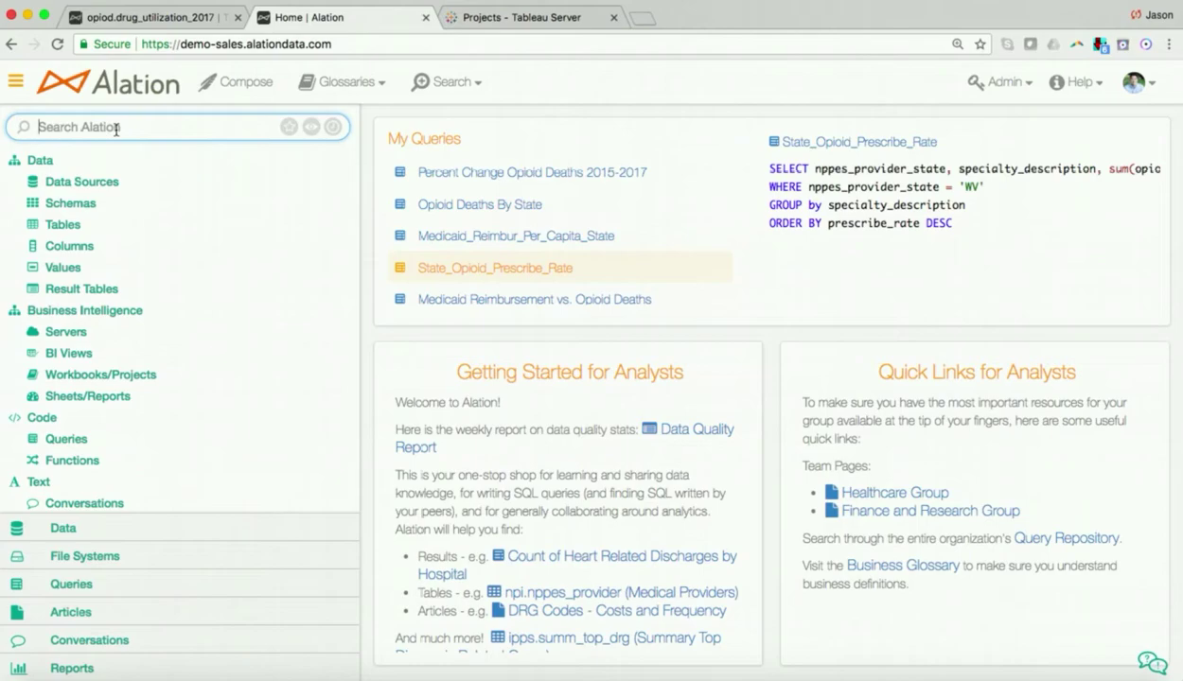
{"action": "type", "text": "opioid"}
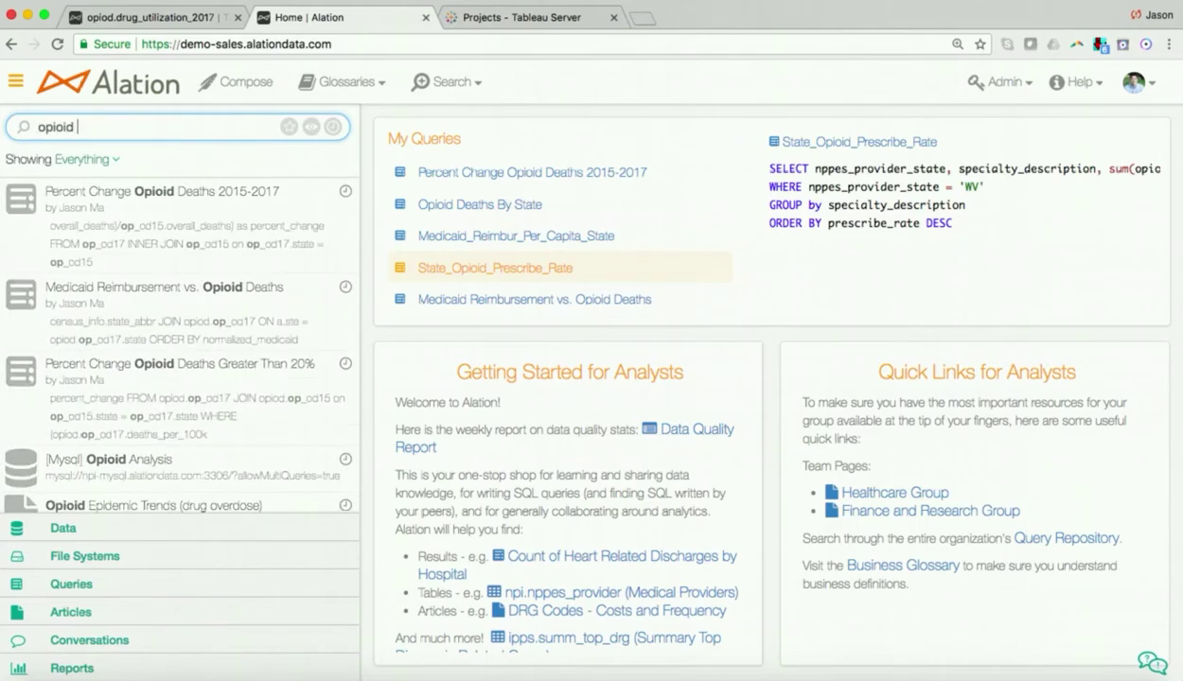
{"action": "type", "text": "key tren"}
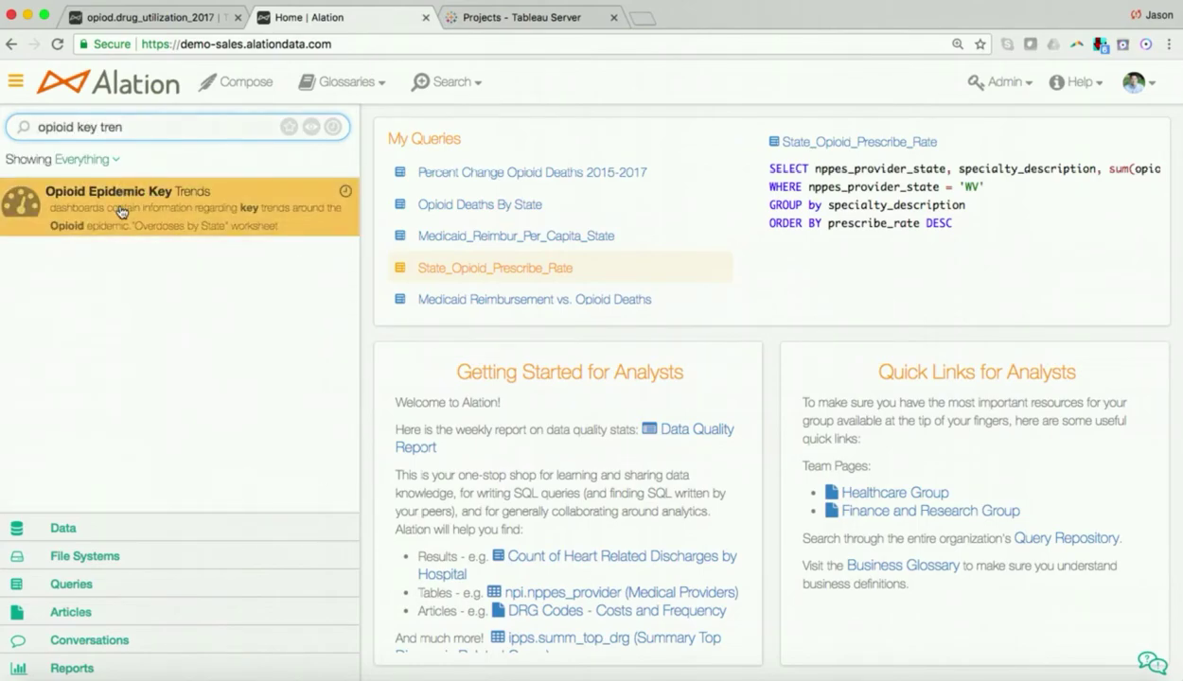
{"action": "left_click", "coordinate": [118, 227]}
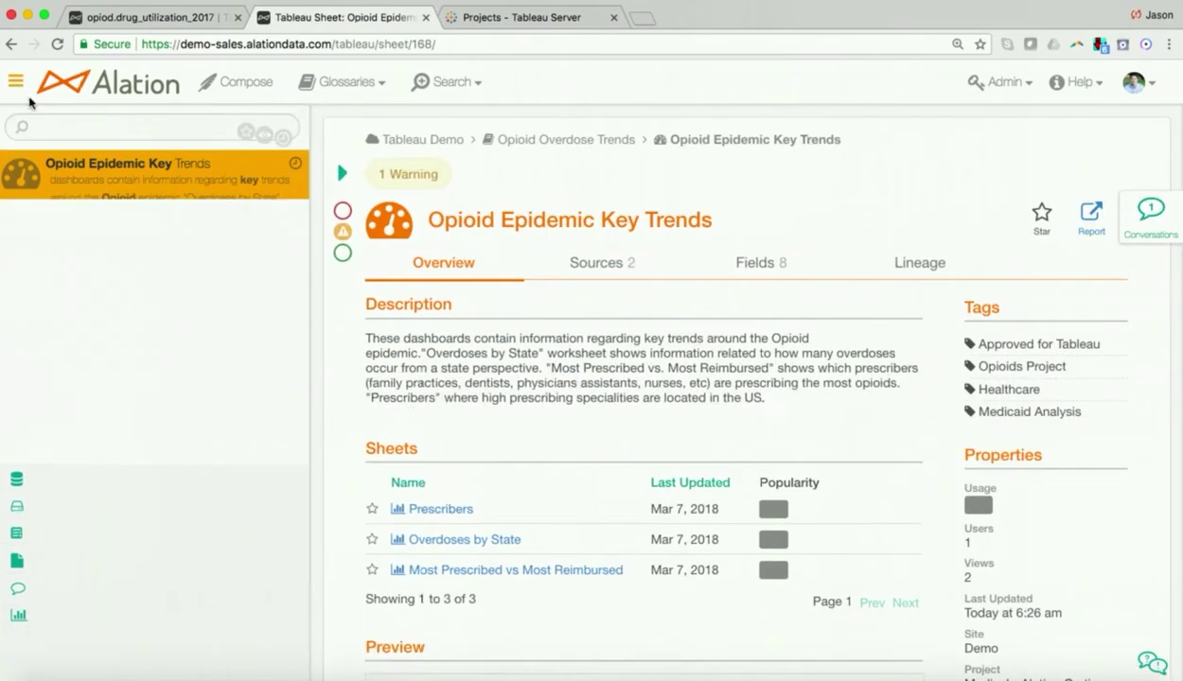
{"action": "left_click", "coordinate": [368, 385]}
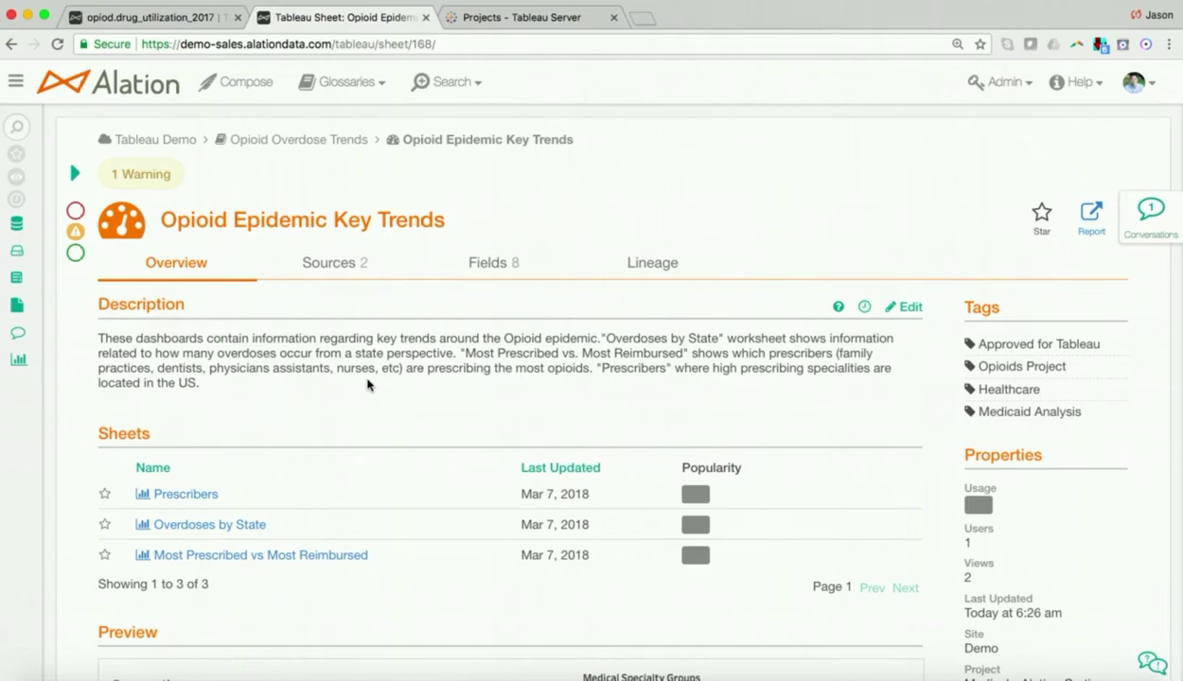
Step: Examine the dashboard's sheets, properties and visual preview on its catalog page
{"action": "scroll", "coordinate": [555, 474], "scroll_direction": "down", "scroll_amount": 3}
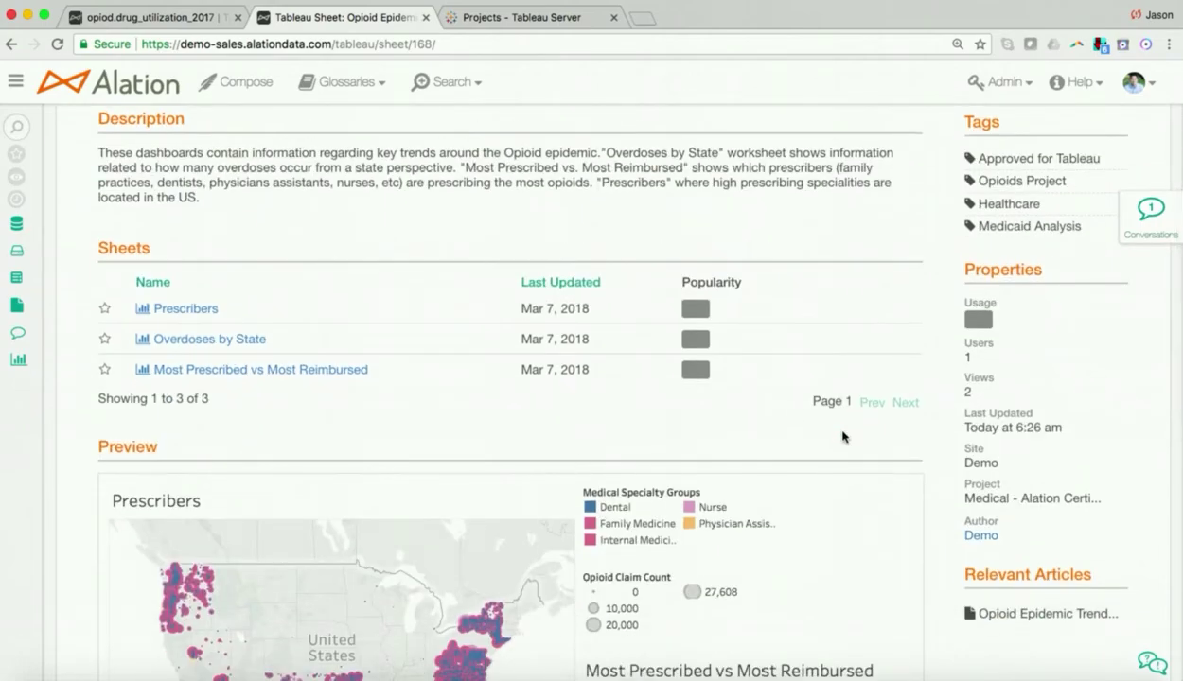
{"action": "scroll", "coordinate": [650, 468], "scroll_direction": "down", "scroll_amount": 2}
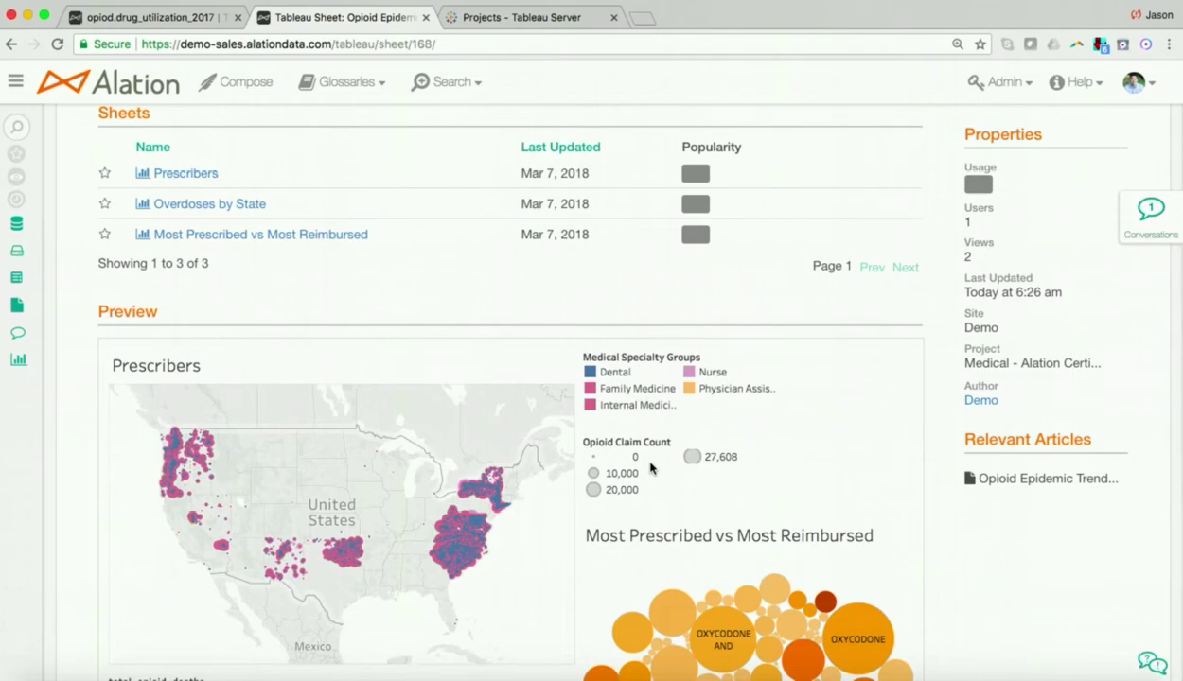
{"action": "scroll", "coordinate": [650, 467], "scroll_direction": "down", "scroll_amount": 1}
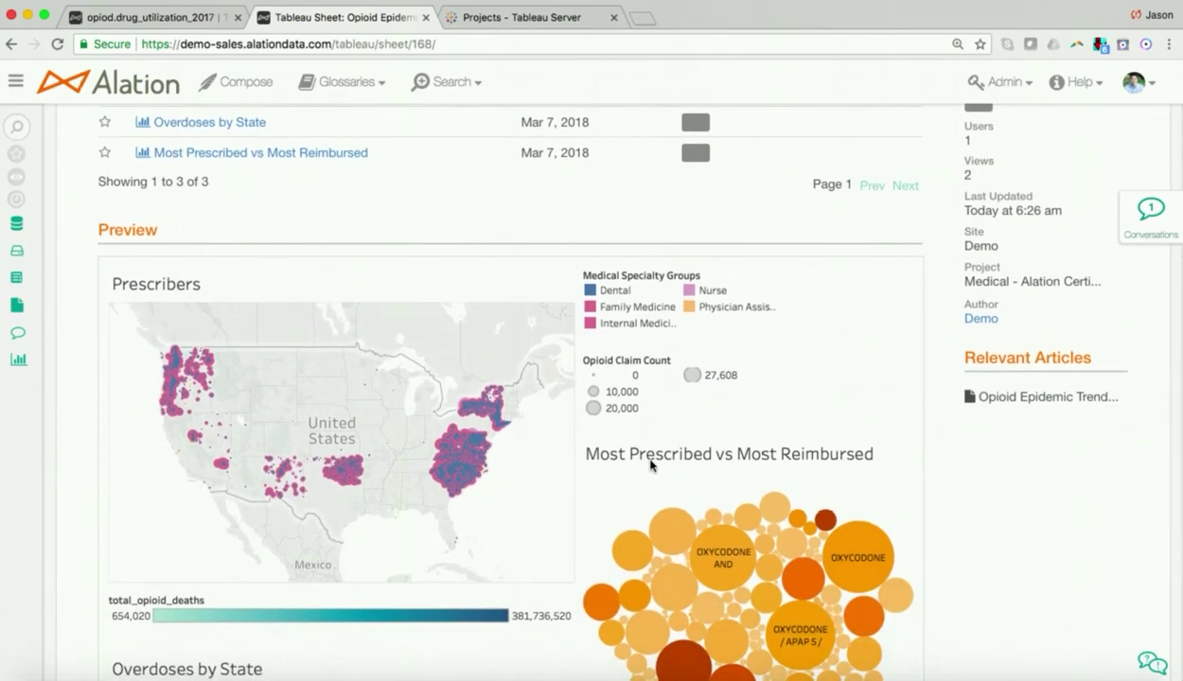
{"action": "scroll", "coordinate": [651, 464], "scroll_direction": "up", "scroll_amount": 6}
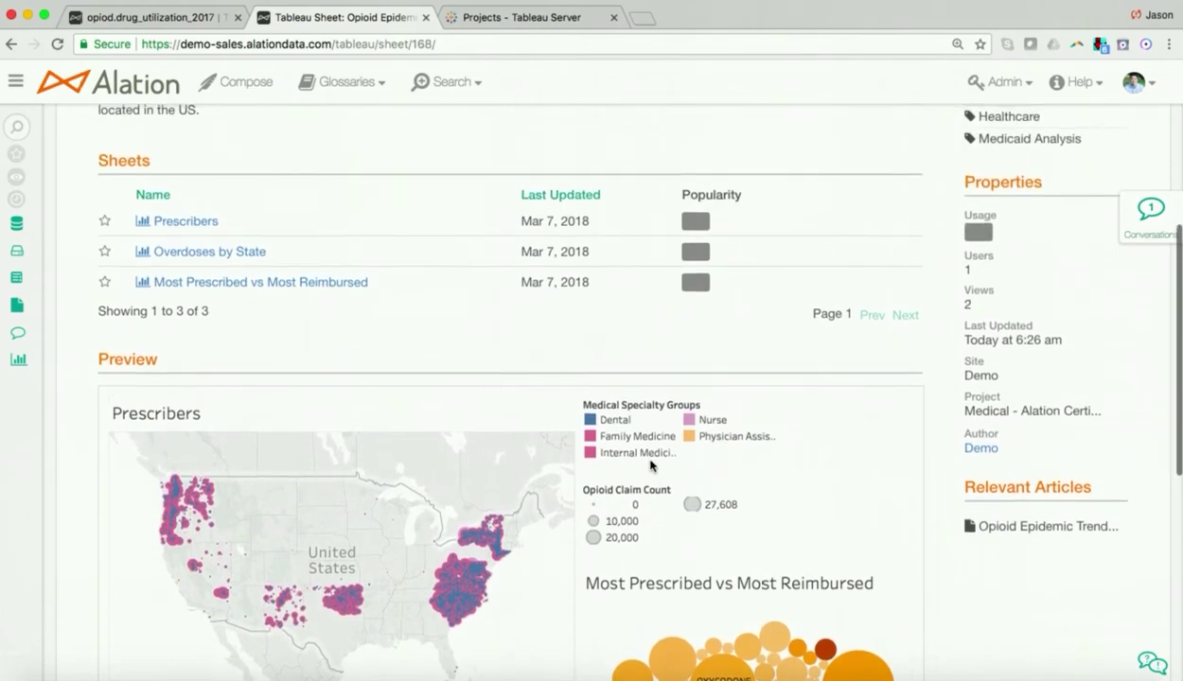
Step: Expand the dashboard's warning details and view its lineage graph back to the source tables
{"action": "left_click", "coordinate": [75, 174]}
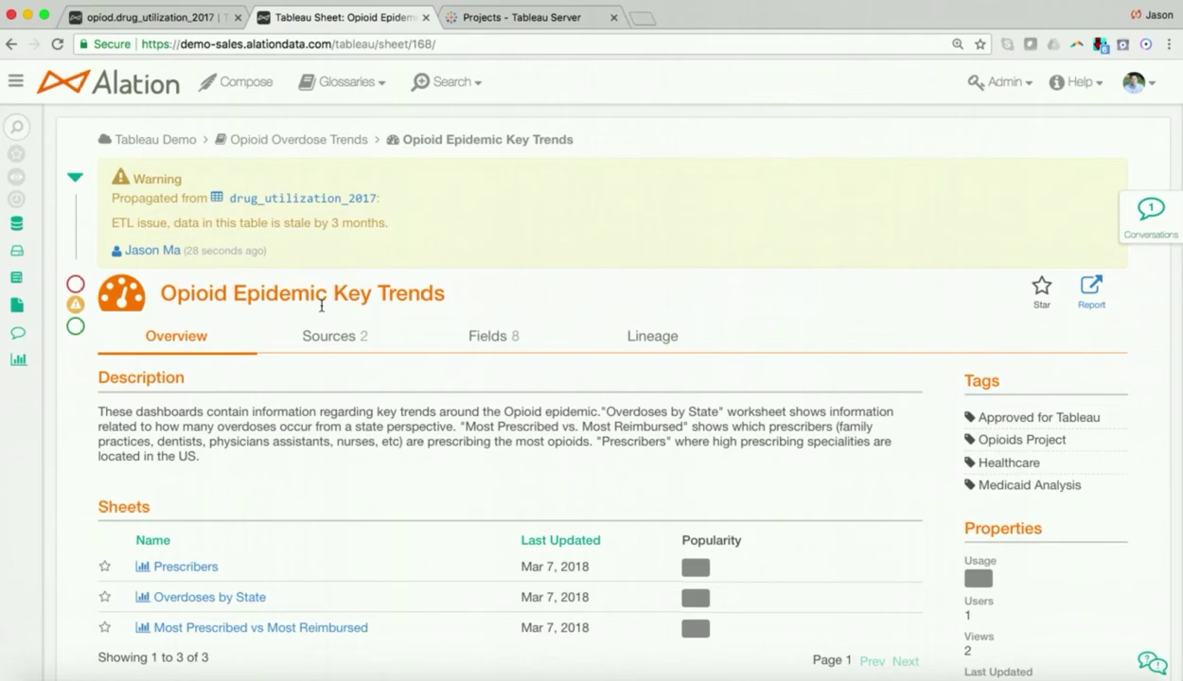
{"action": "left_click", "coordinate": [648, 338]}
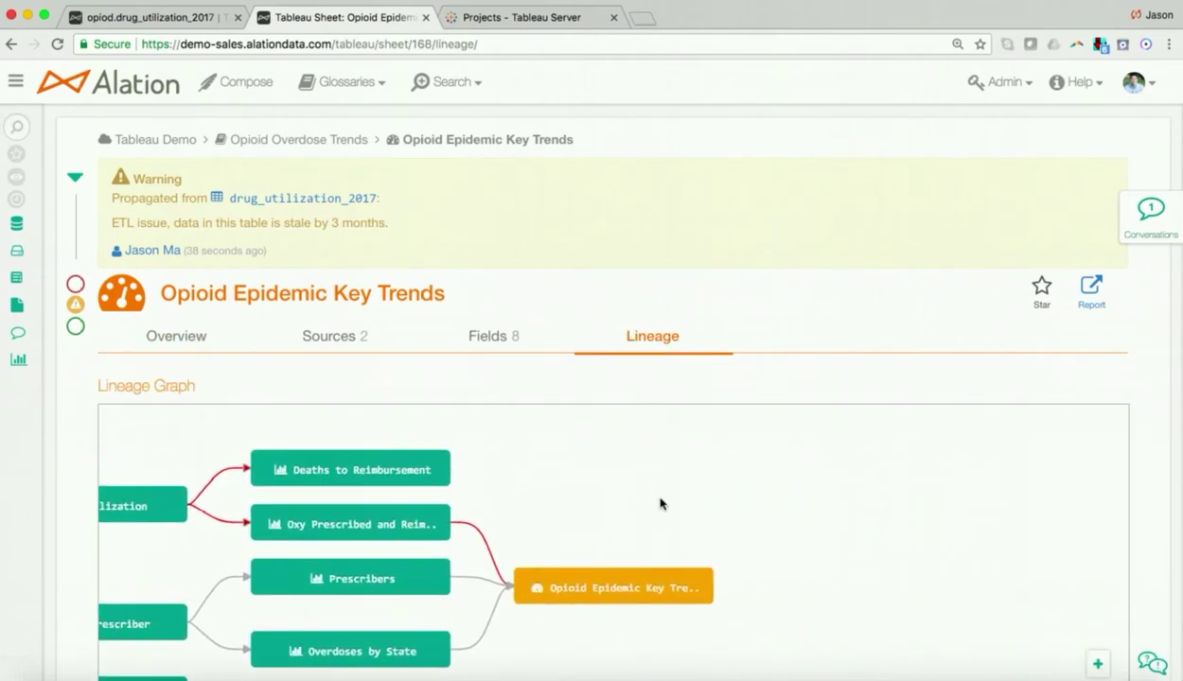
{"action": "scroll", "coordinate": [923, 483], "scroll_direction": "down", "scroll_amount": 2}
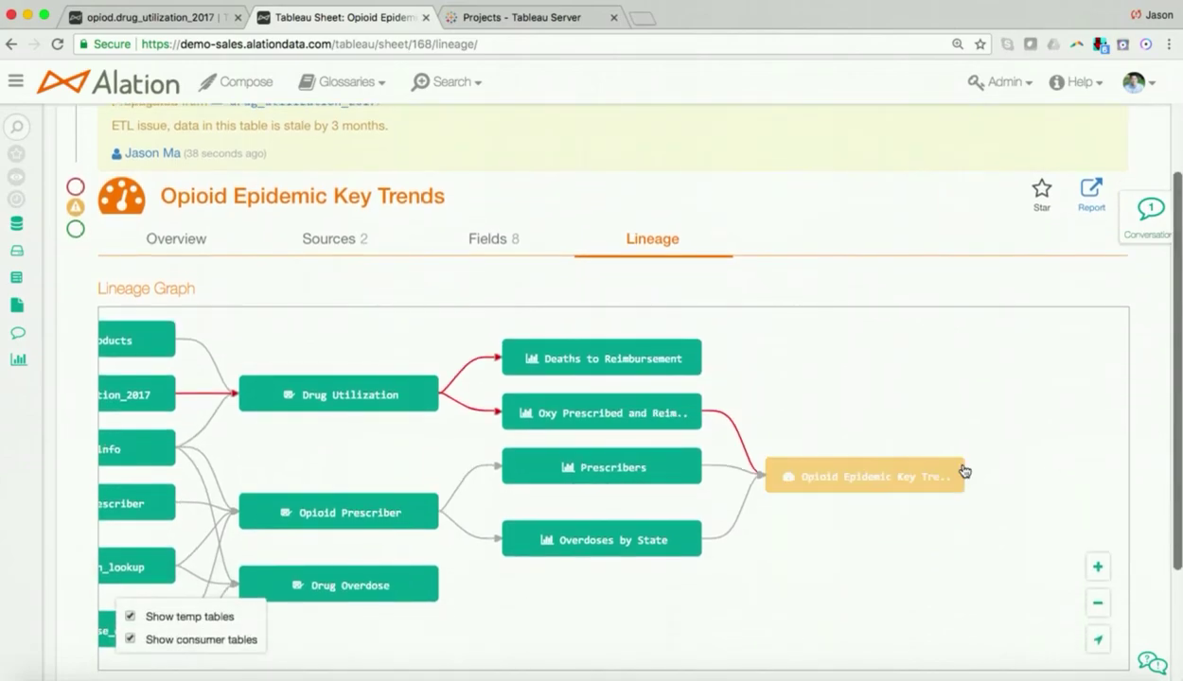
Step: View the dashboard's complete lineage graph, including all source tables, and open its parent workbook, Opioid Overdose Trends
{"action": "left_click", "coordinate": [1096, 603]}
{"action": "left_click_drag", "start_coordinate": [724, 587], "coordinate": [925, 585]}
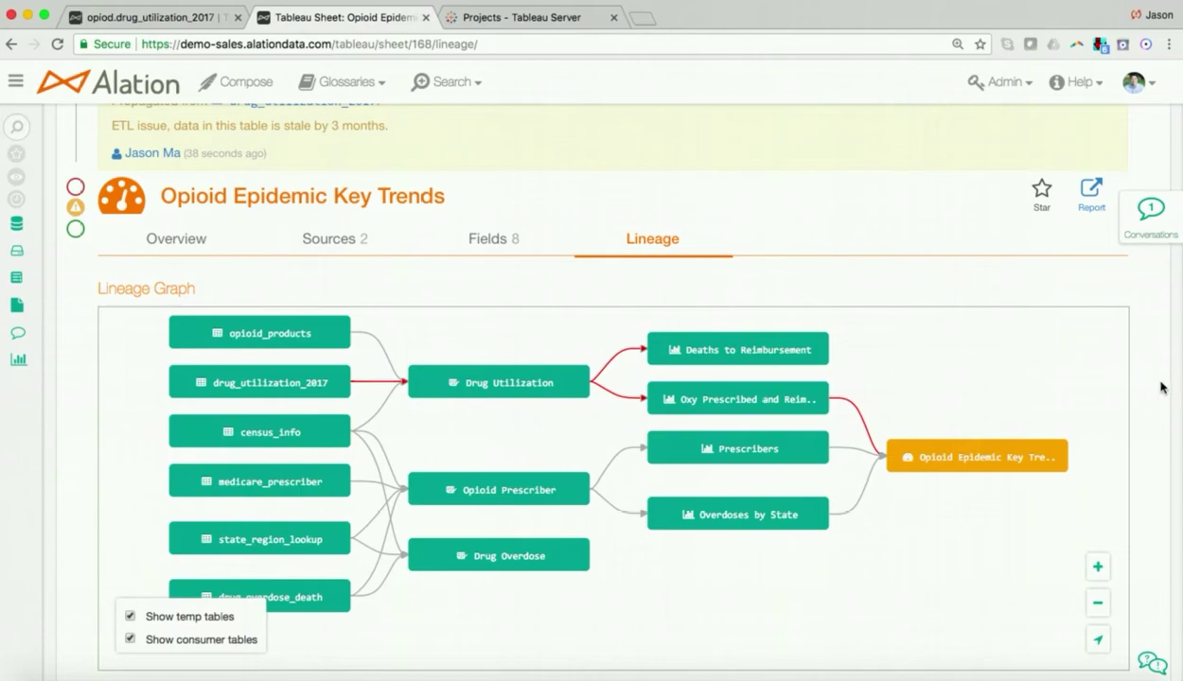
{"action": "scroll", "coordinate": [1163, 388], "scroll_direction": "up", "scroll_amount": 1}
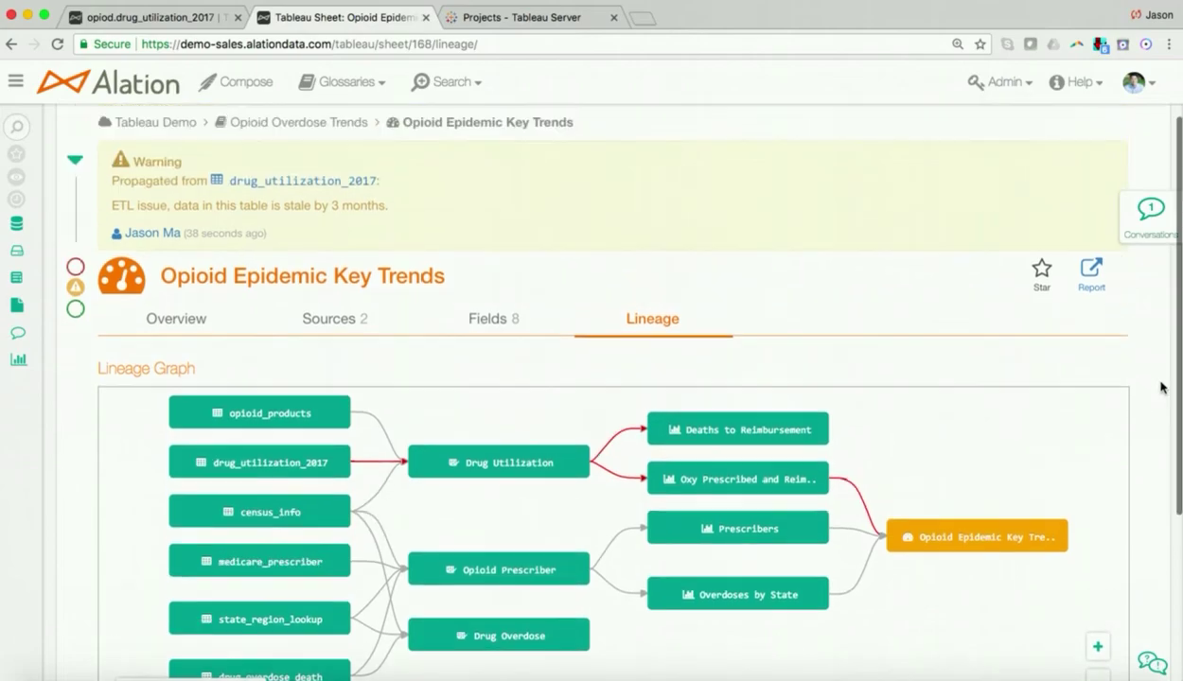
{"action": "left_click", "coordinate": [322, 127]}
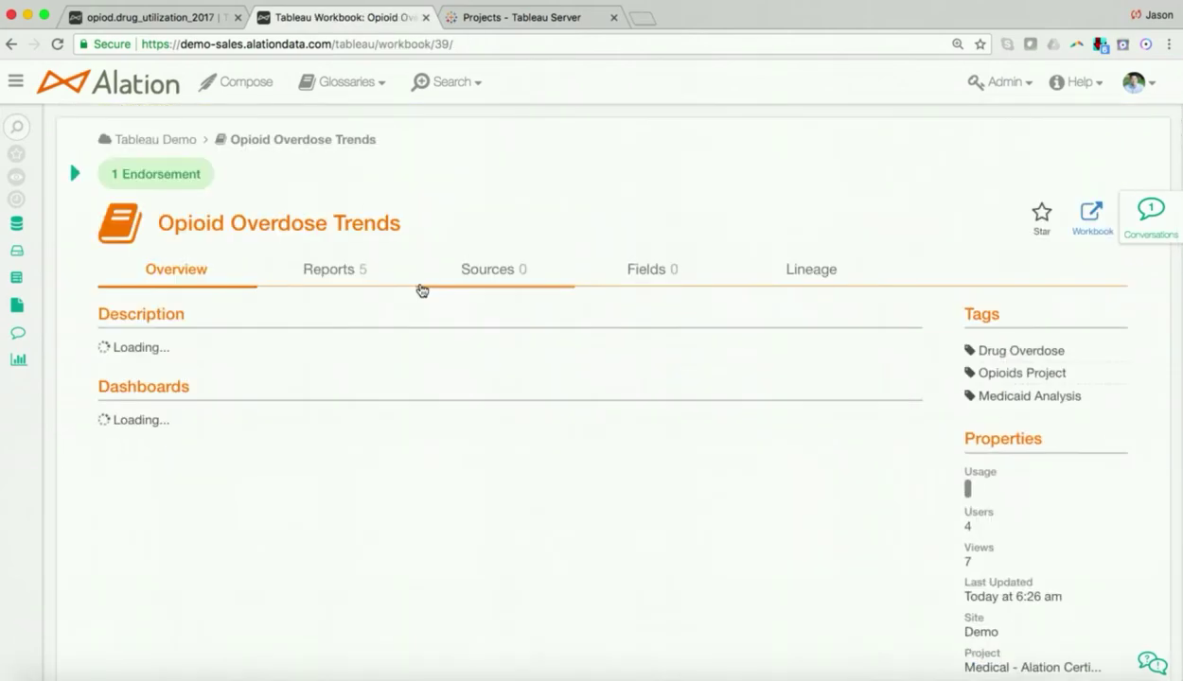
Step: Start a warning on the workbook reading "Warning. DQ issue with one of the worksheets in this dashboard. The worksheet that has an issue is"
{"action": "left_click", "coordinate": [75, 231]}
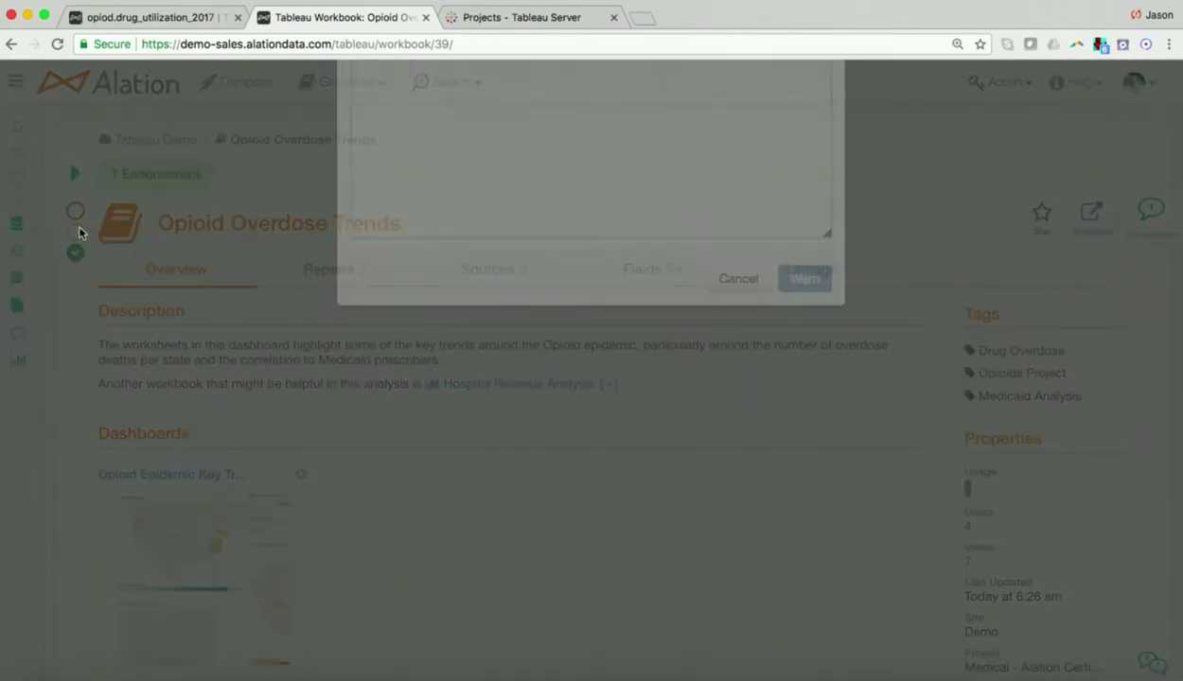
{"action": "type", "text": "Warn"}
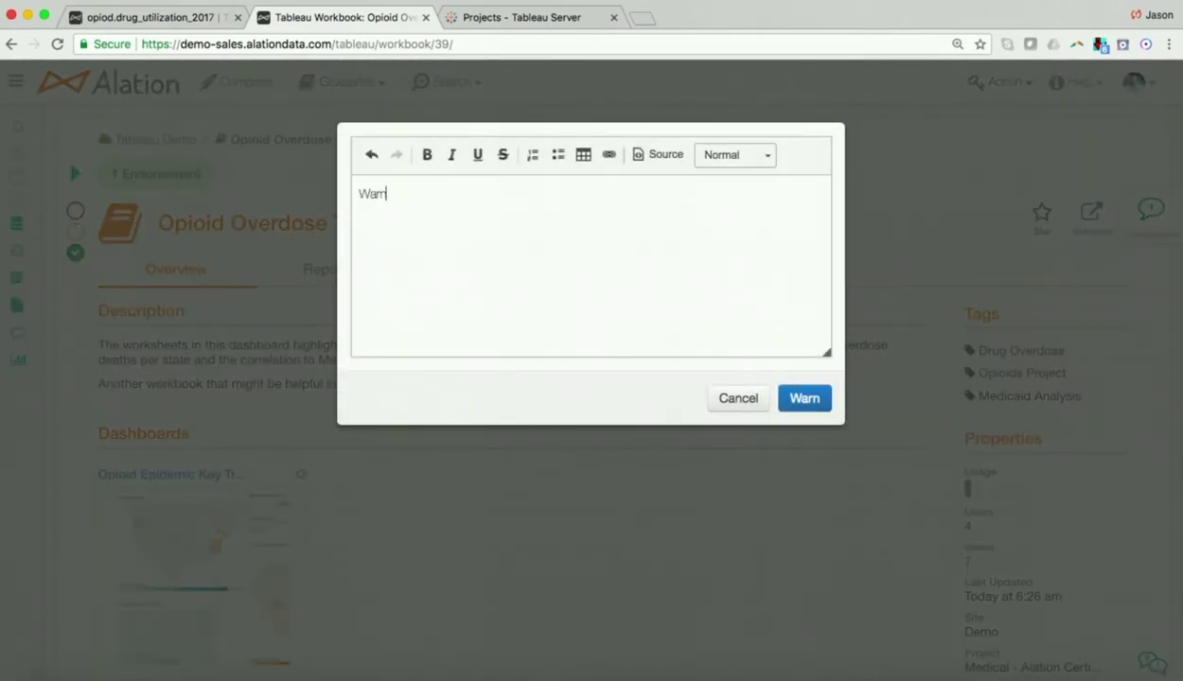
{"action": "type", "text": "ing. DQ issue with one of the wor"}
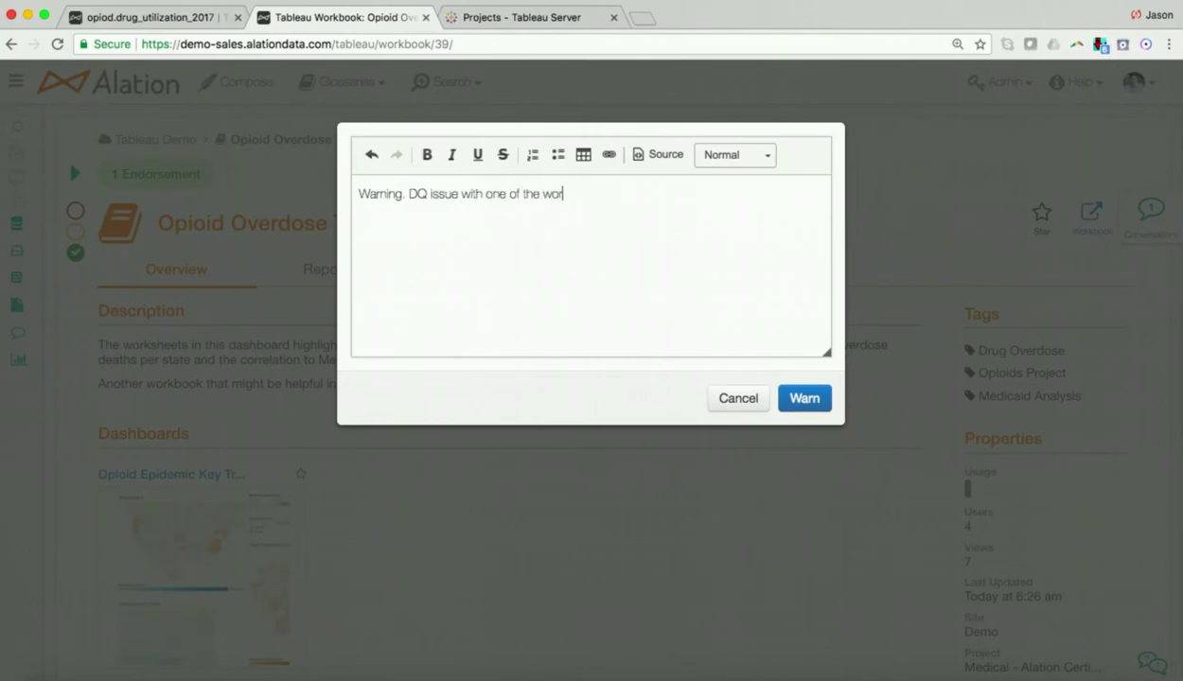
{"action": "type", "text": "ksheets in this das"}
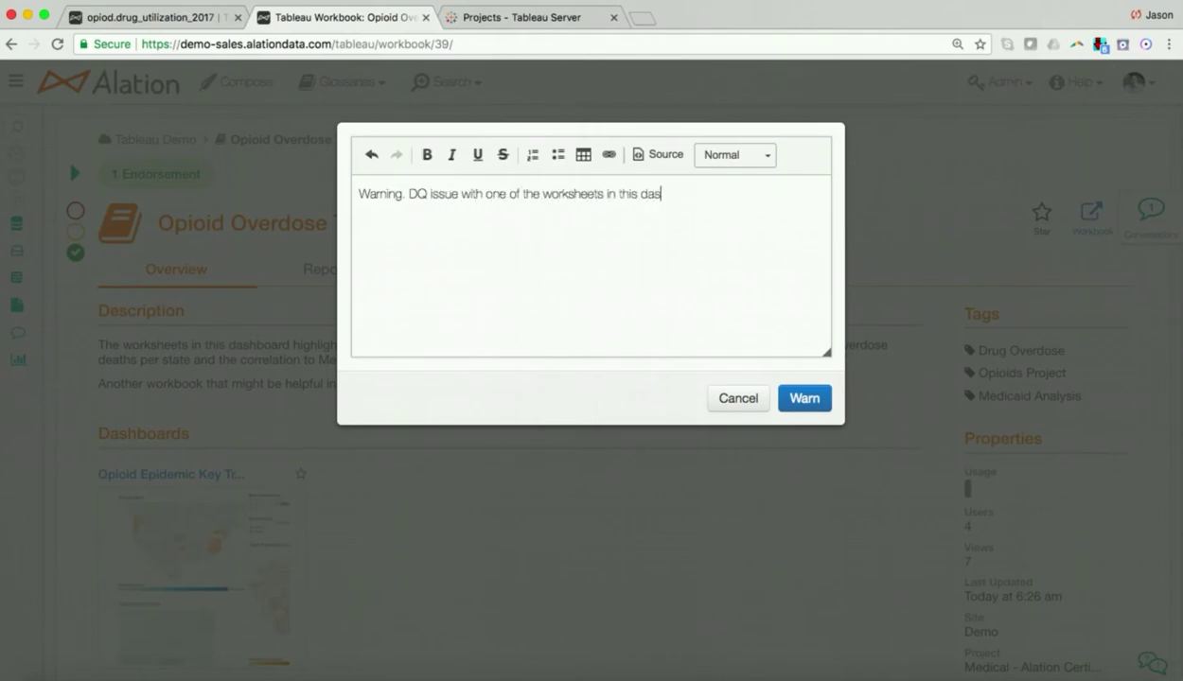
{"action": "type", "text": "hboard. The worksheet that "}
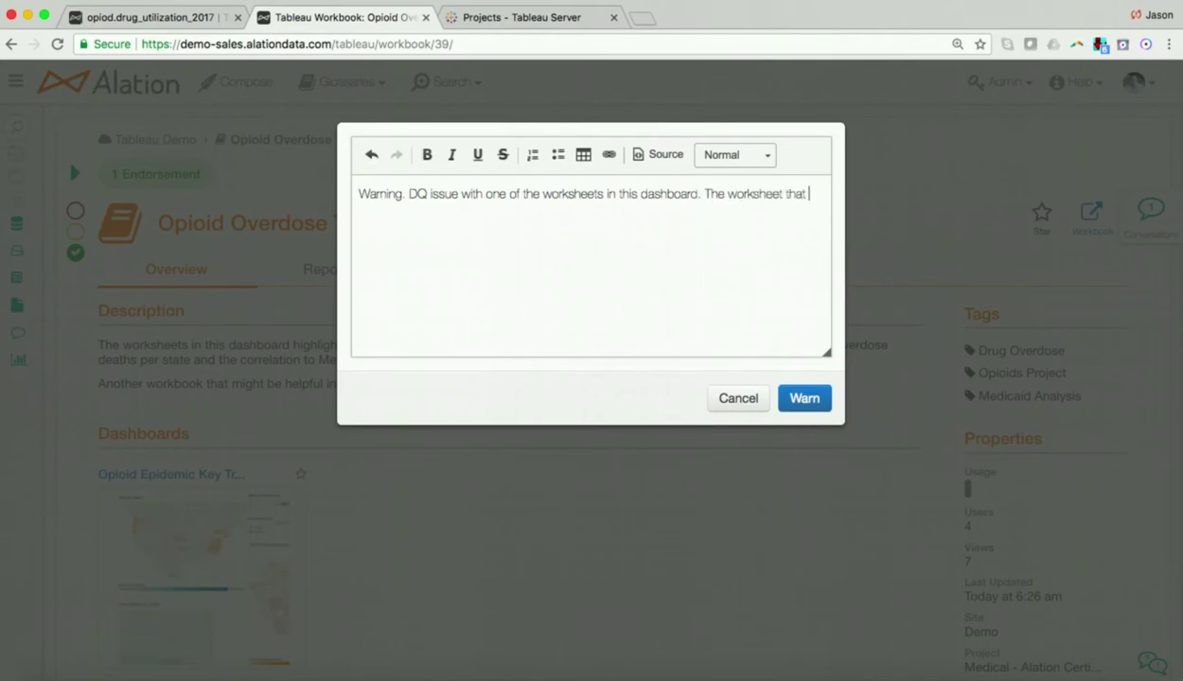
{"action": "type", "text": "has an it"}
{"action": "key", "text": "BackSpace"}
{"action": "key", "text": "BackSpace"}
{"action": "type", "text": "issue is @"}
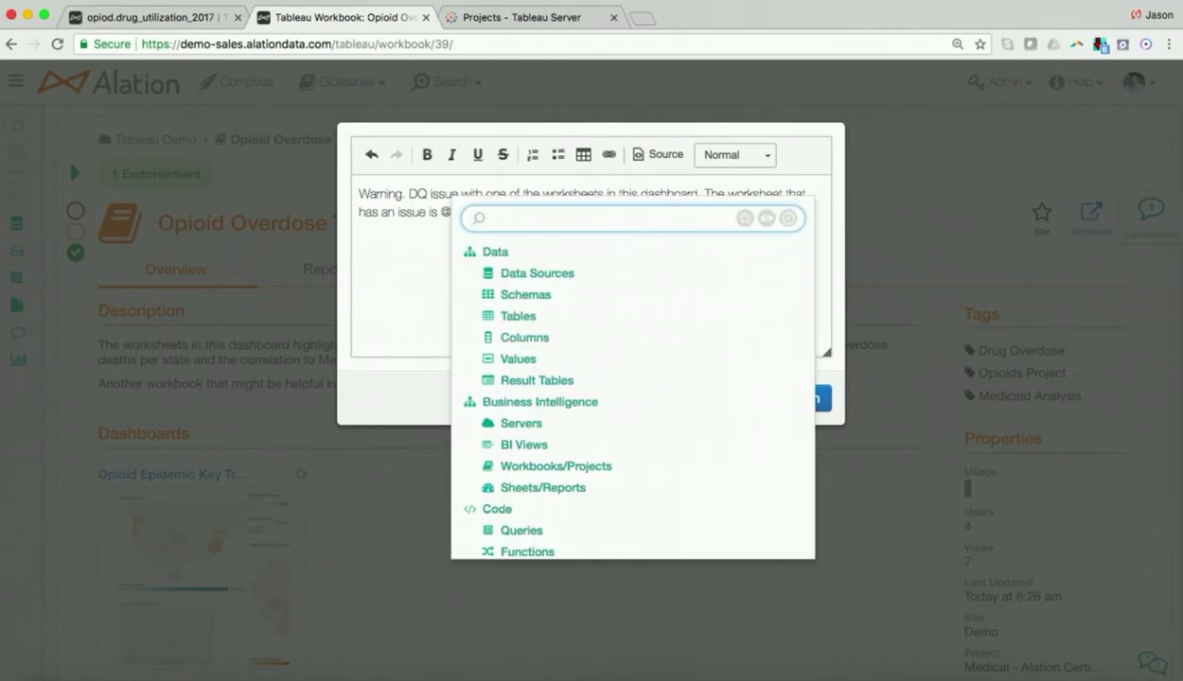
Step: End the note with a link to the first "ox" match, Most Prescribed vs Most Reimbursed, post the warning and expand the workbook's trust flags
{"action": "type", "text": "mo"}
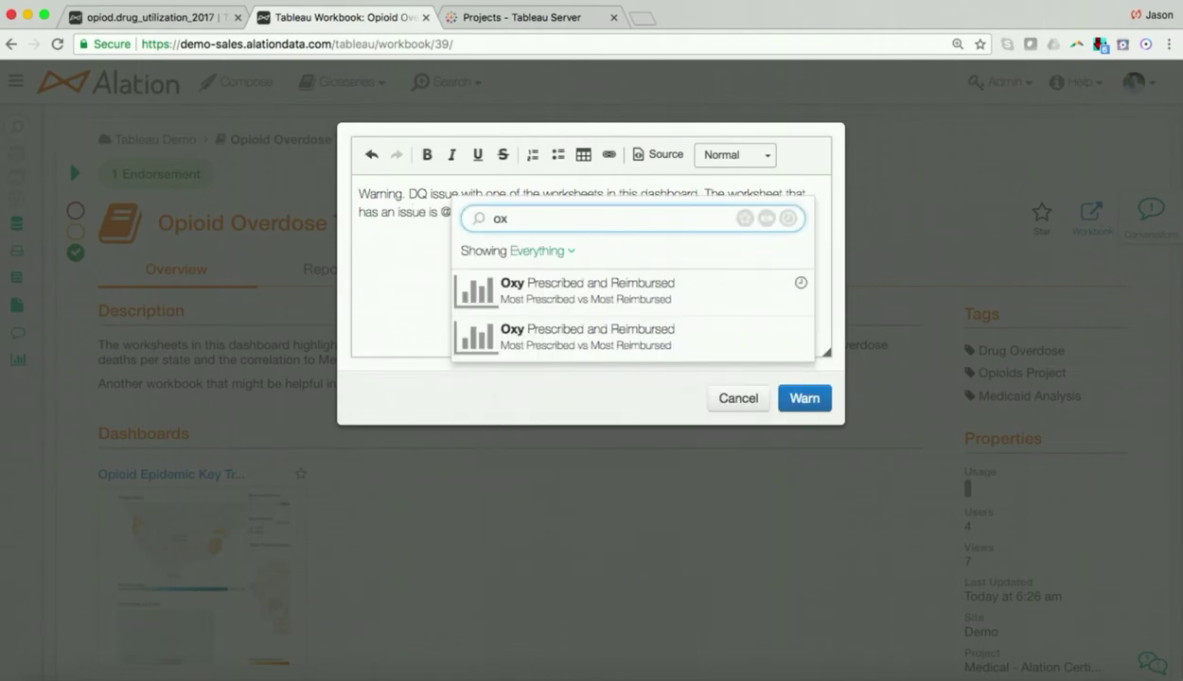
{"action": "key", "text": "Return"}
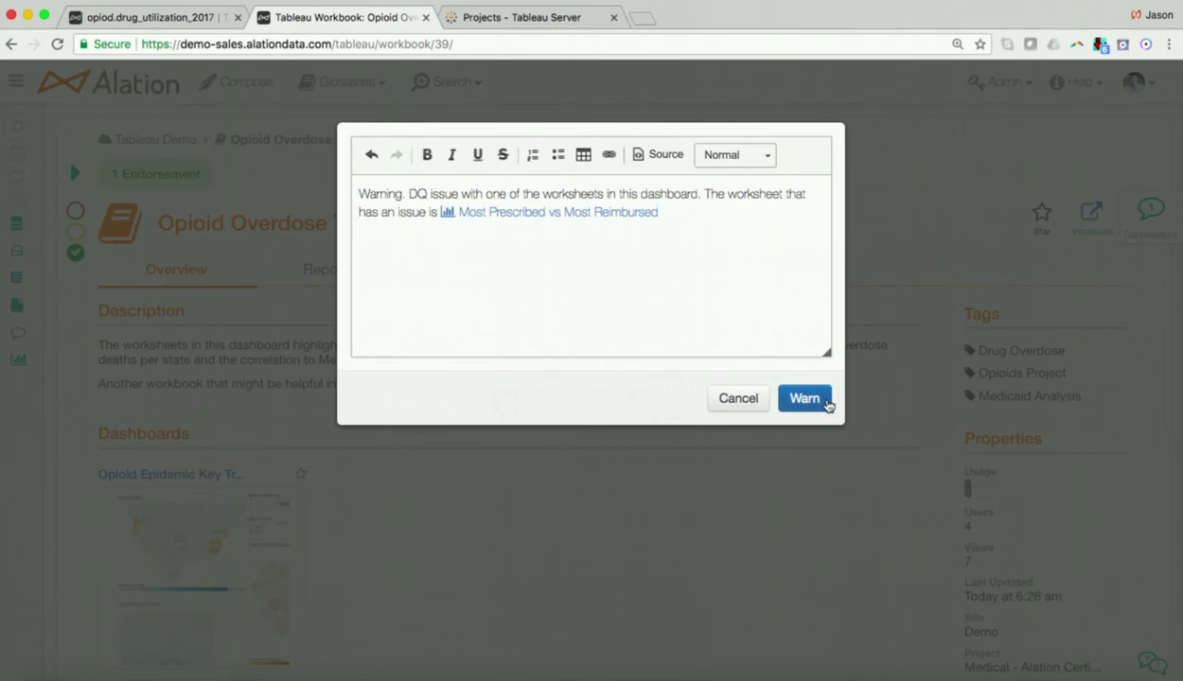
{"action": "left_click", "coordinate": [802, 398]}
{"action": "left_click", "coordinate": [75, 172]}
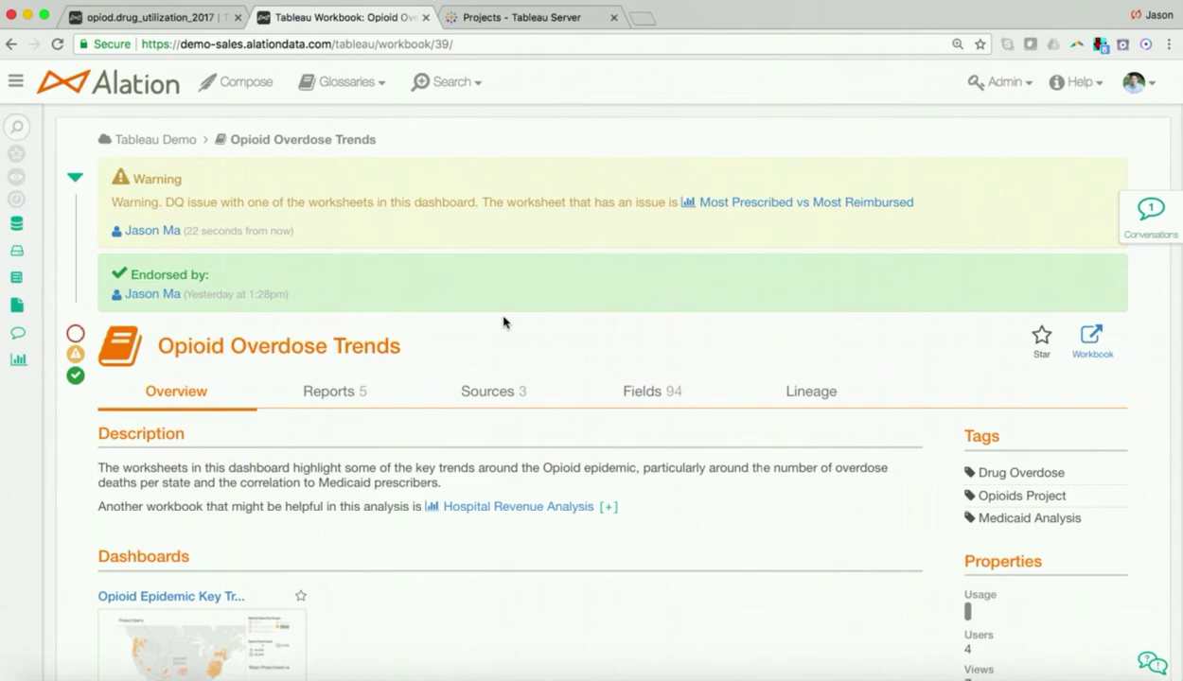
Step: Switch to Tableau Server, reload the project list, and open the Medical project with its workbooks shown as thumbnails
{"action": "left_click", "coordinate": [520, 17]}
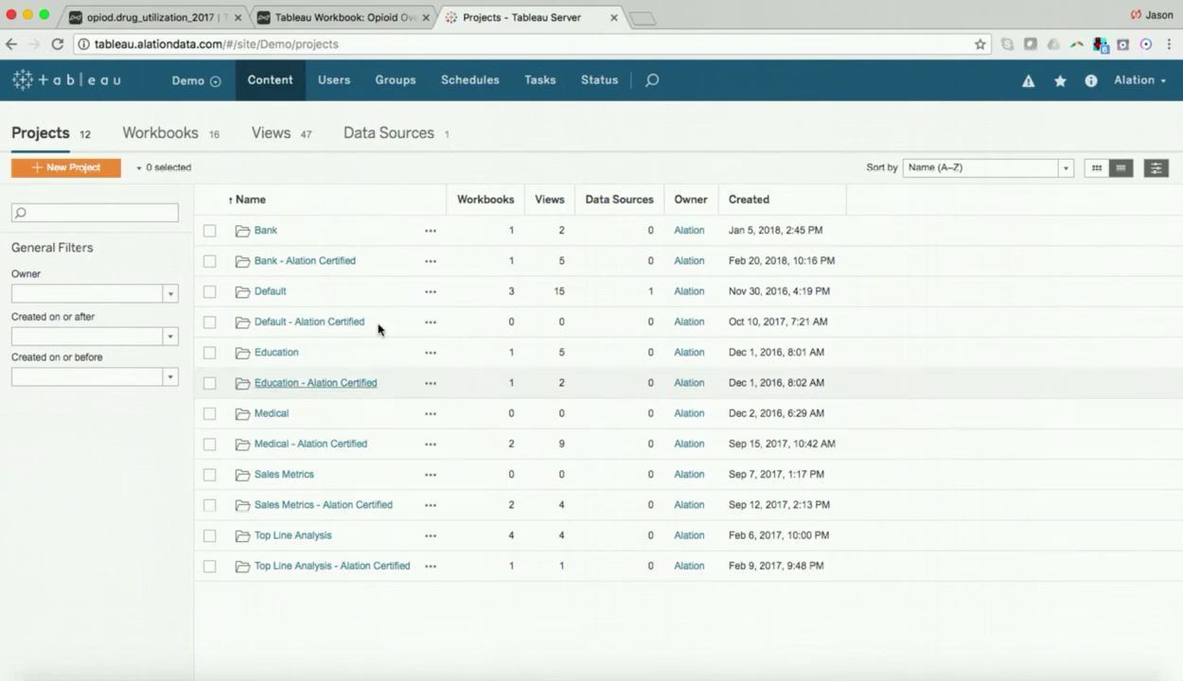
{"action": "left_click", "coordinate": [374, 39]}
{"action": "key", "text": "Return"}
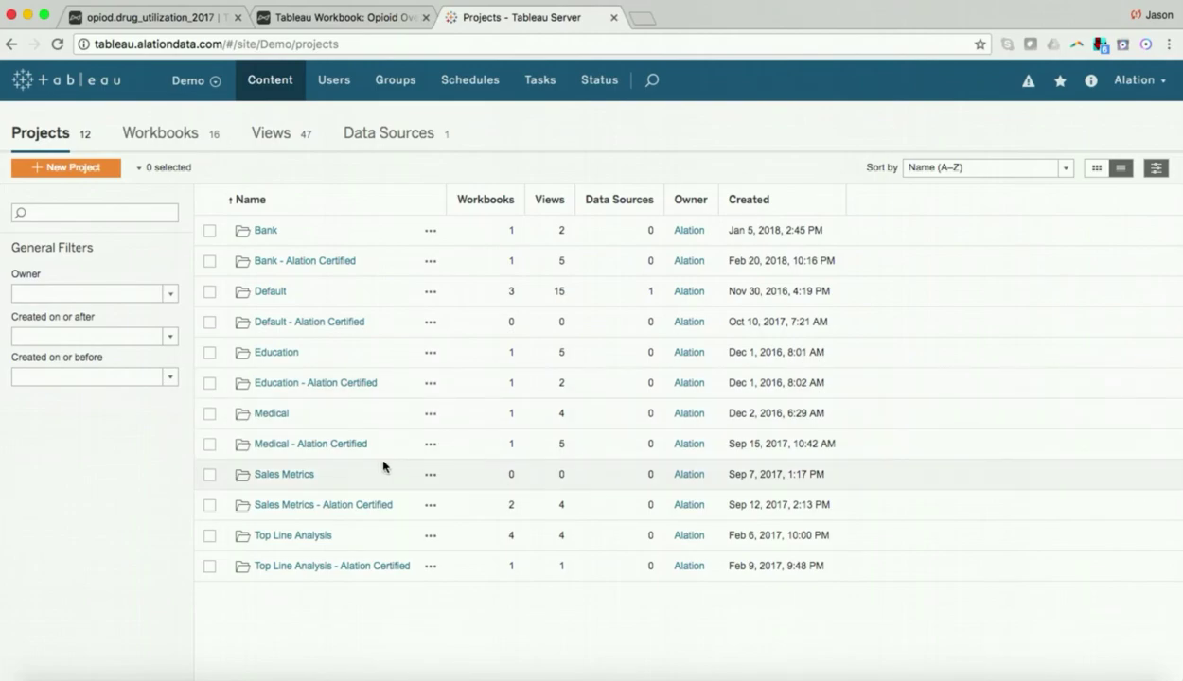
{"action": "left_click", "coordinate": [277, 417]}
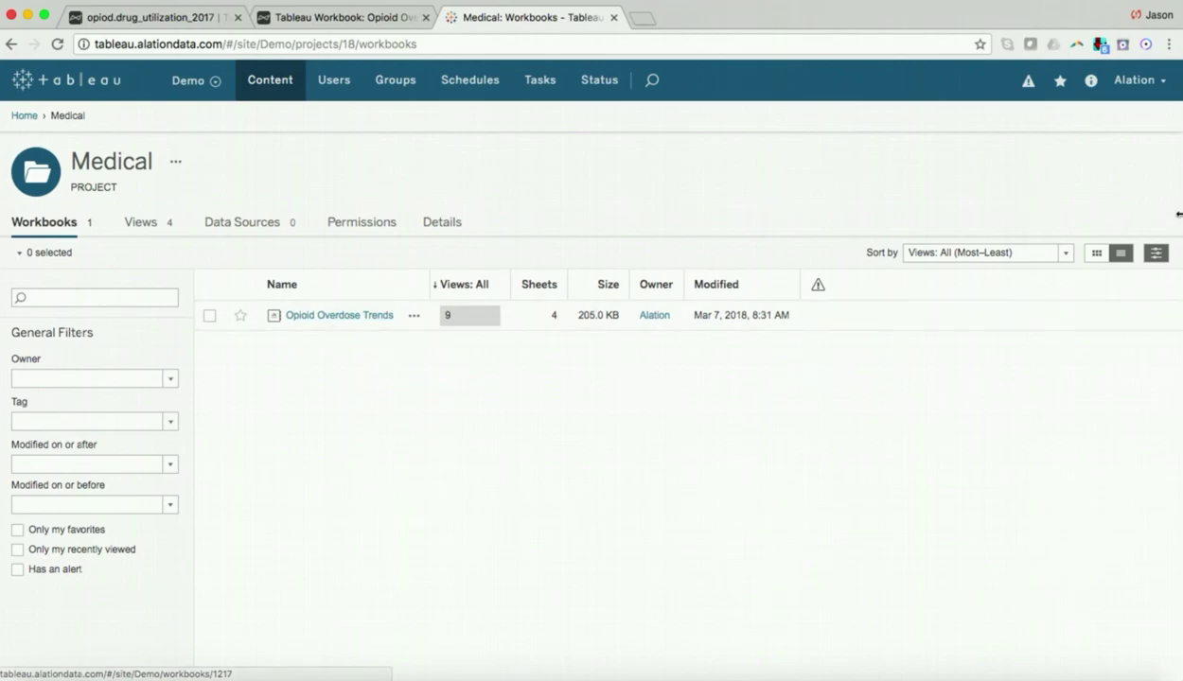
{"action": "left_click", "coordinate": [1096, 252]}
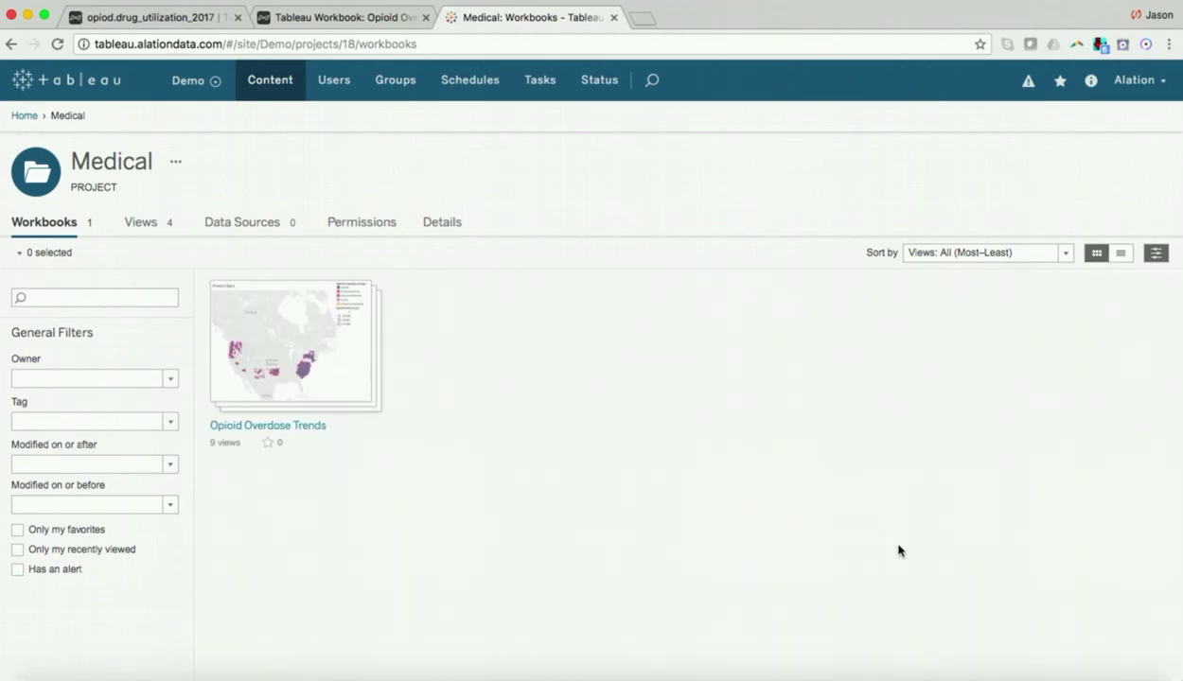